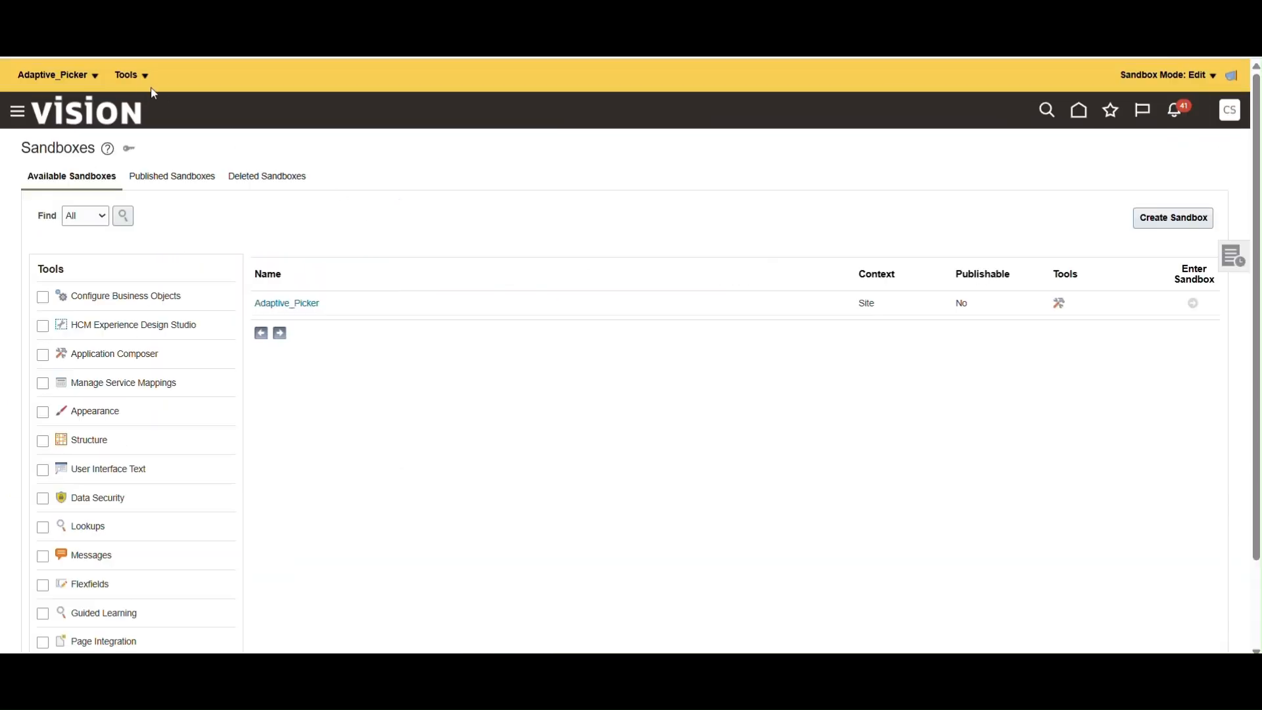
- Open Application Composer for the current sandbox and display the fields of the Claims Management custom object
click(131, 75)
click(190, 105)
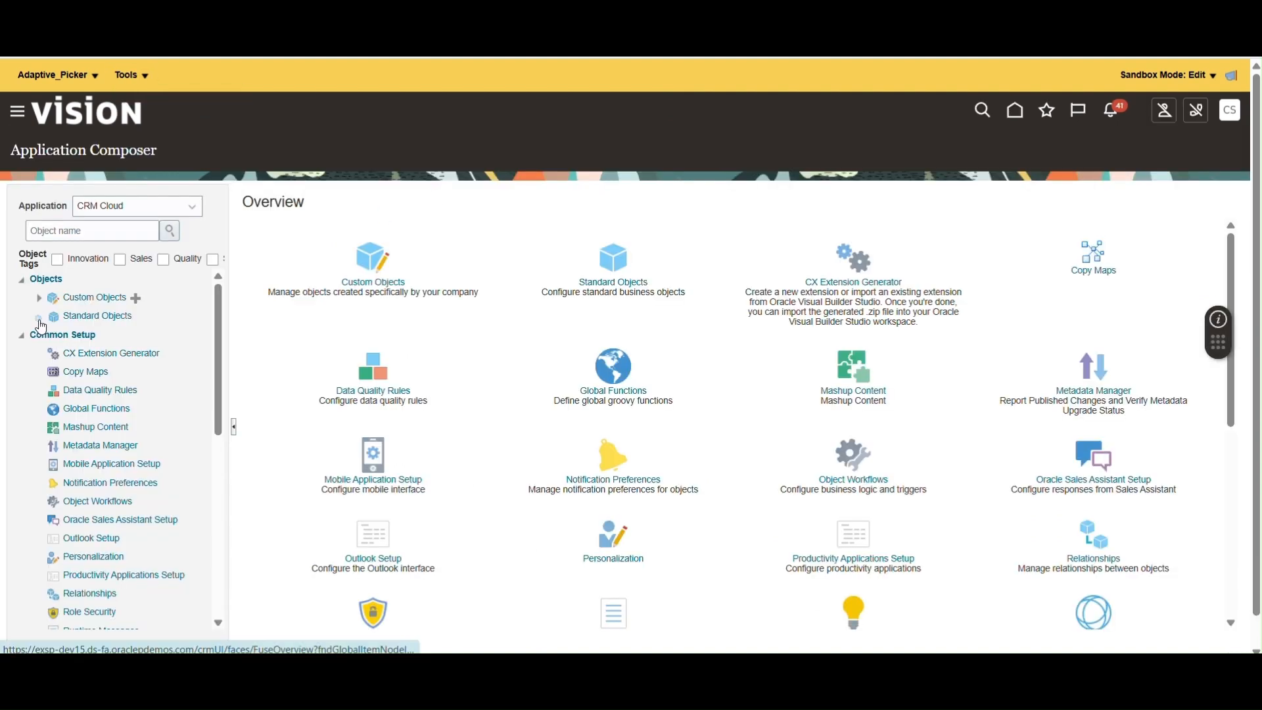
click(40, 316)
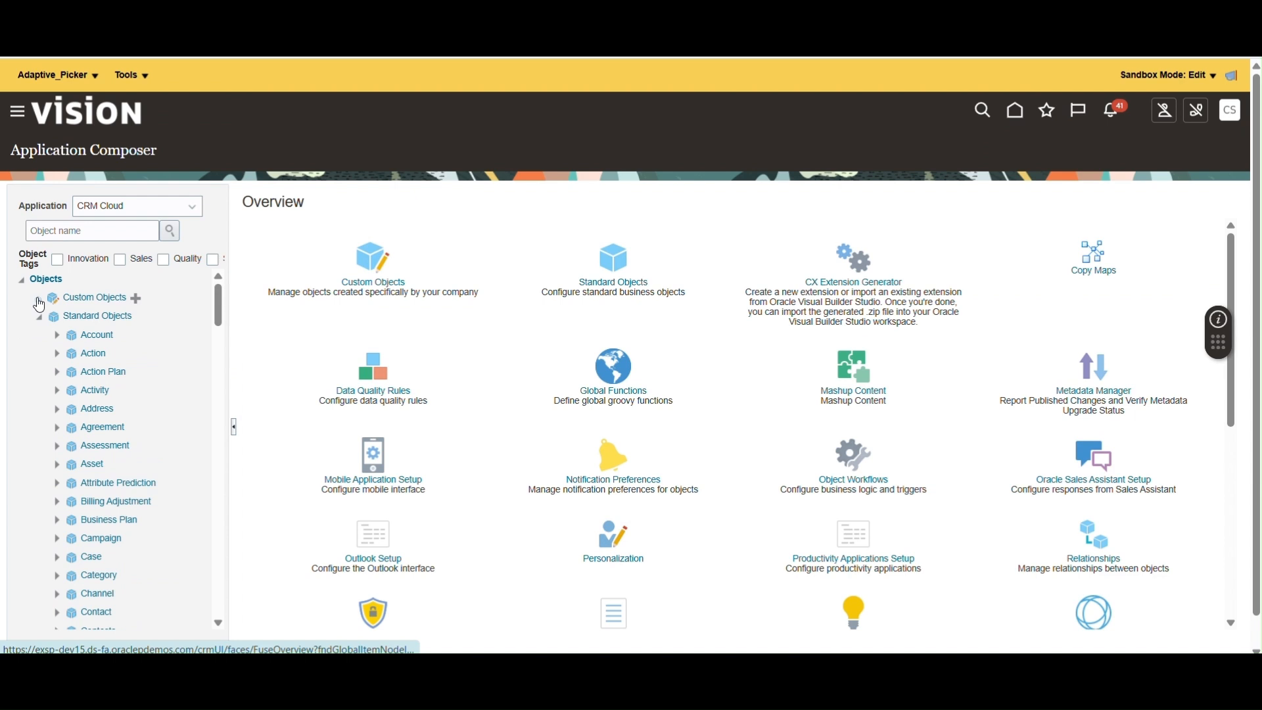
click(38, 300)
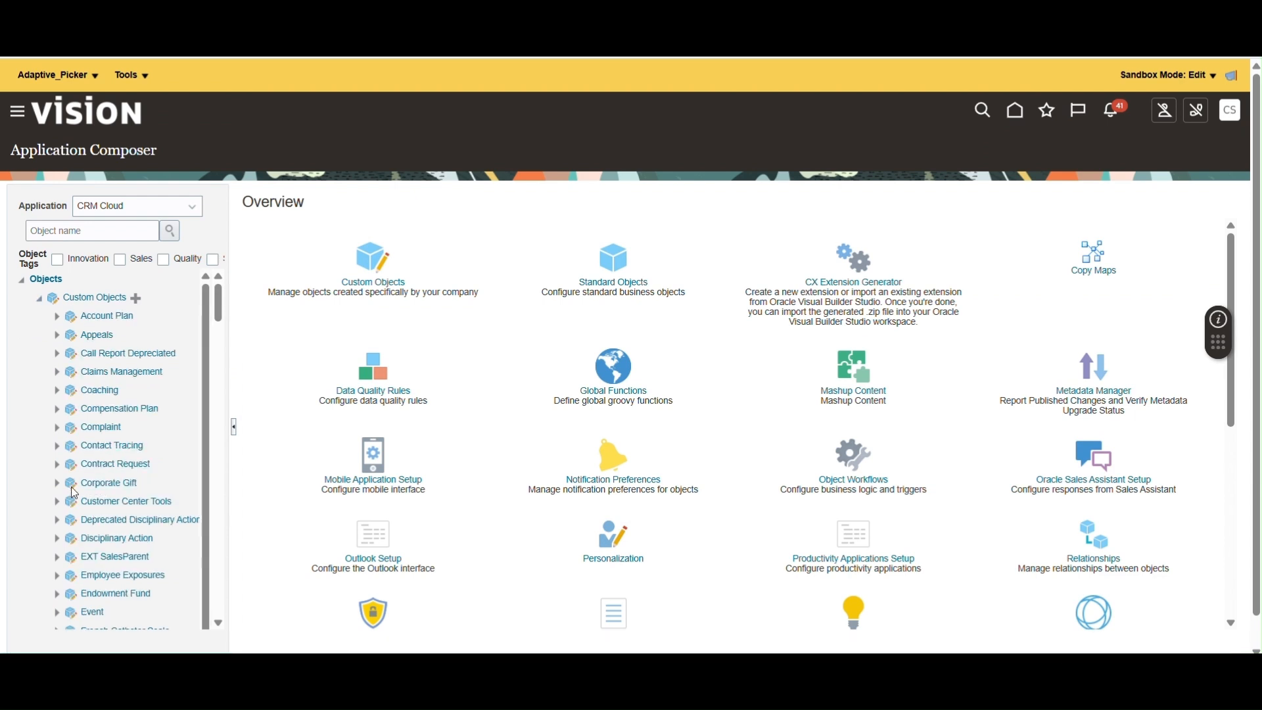
click(57, 373)
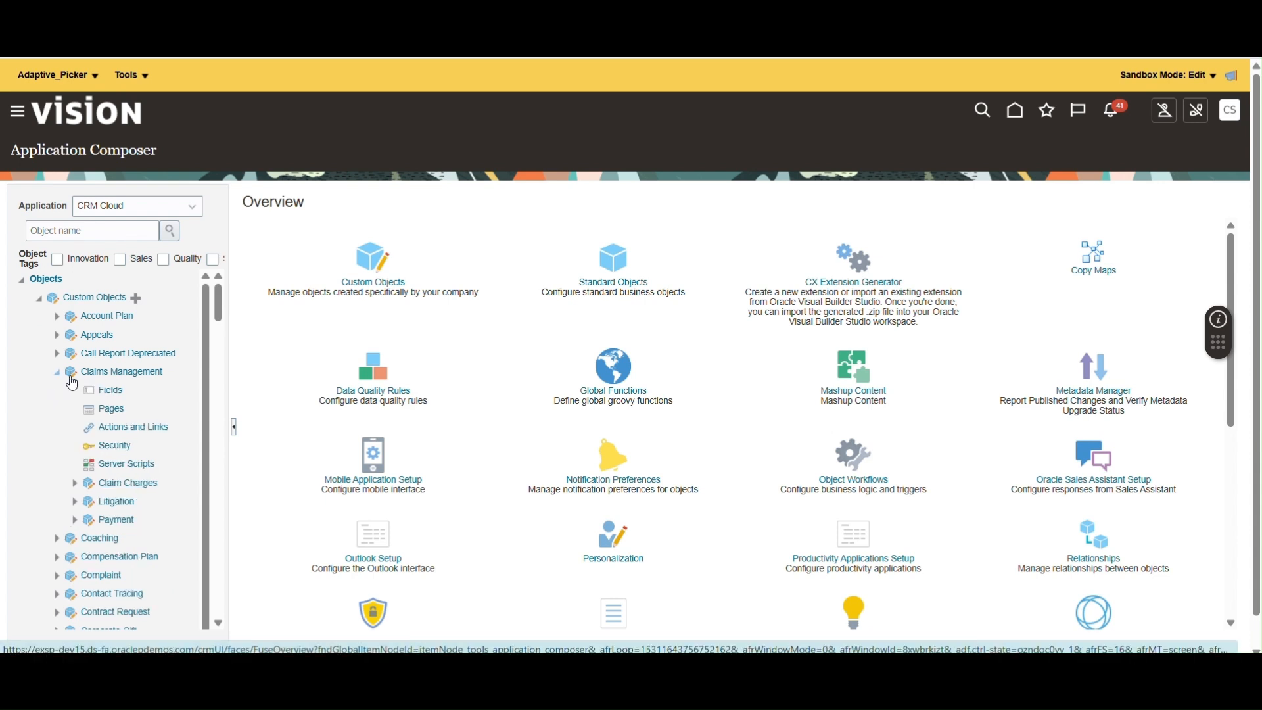
click(110, 393)
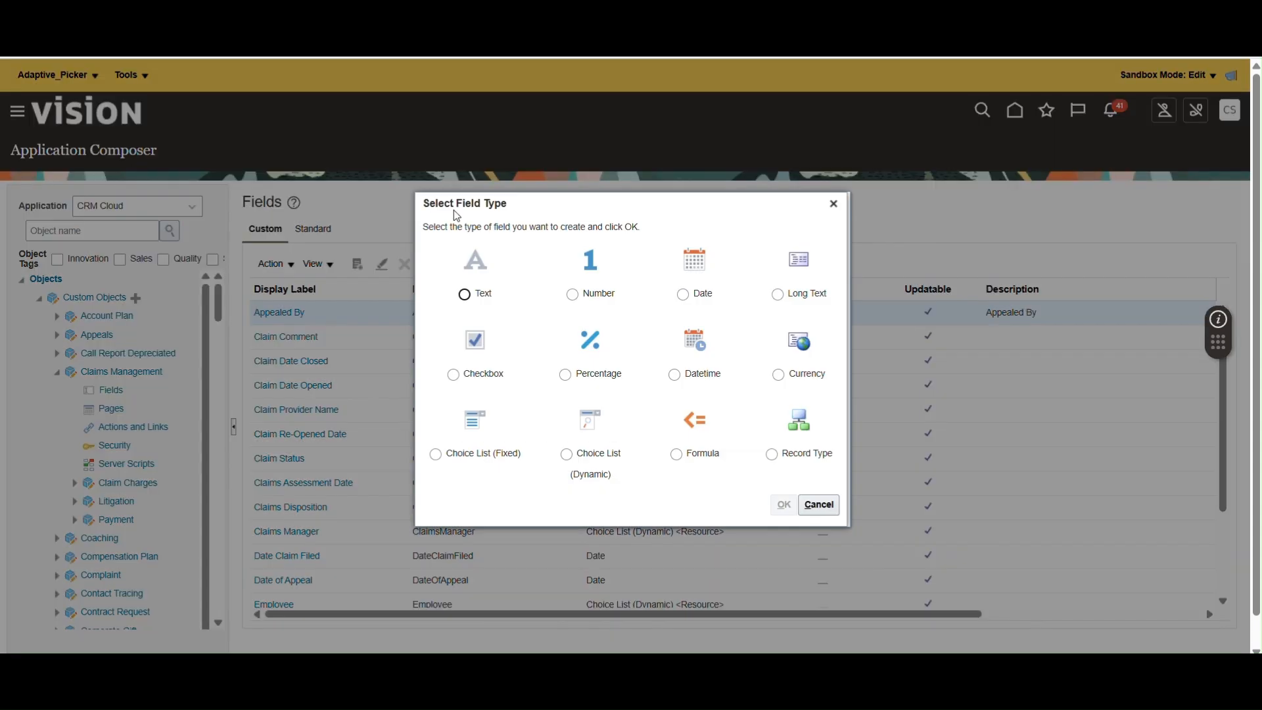
- Start a new dynamic choice list field with display label and name Account, and proceed to its list of values
click(567, 460)
click(784, 504)
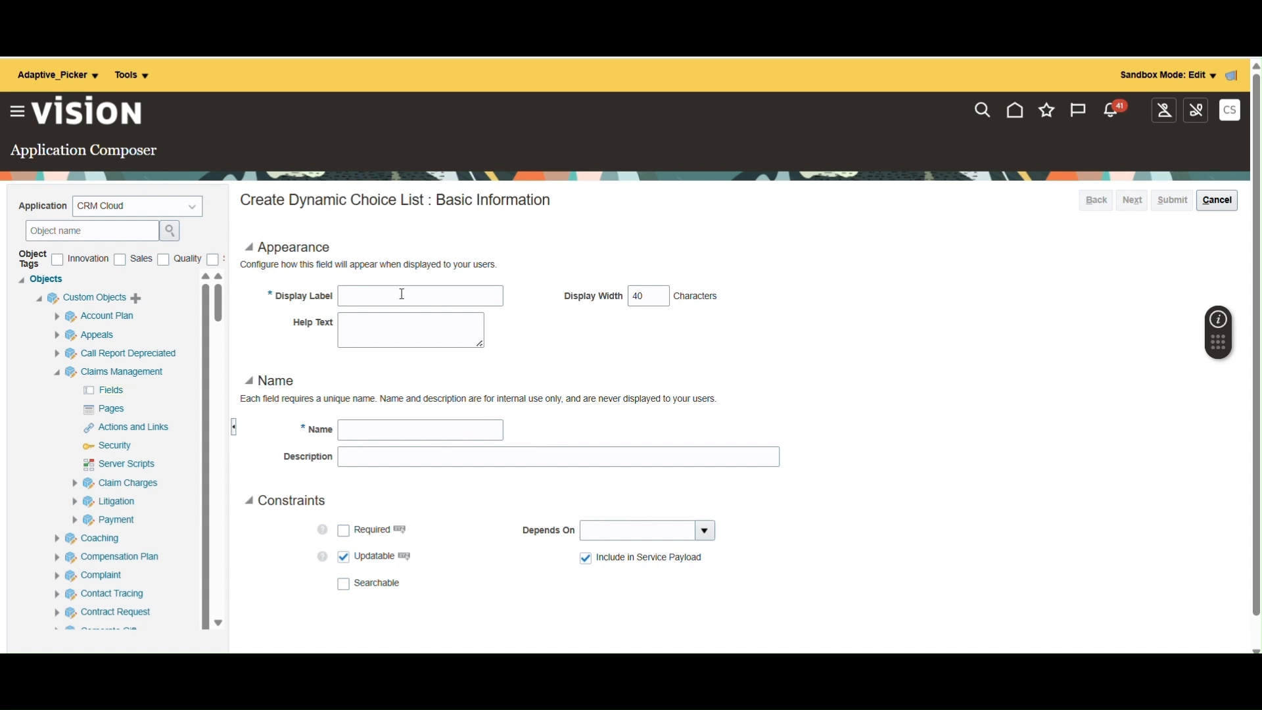
click(399, 294)
text(Ad)
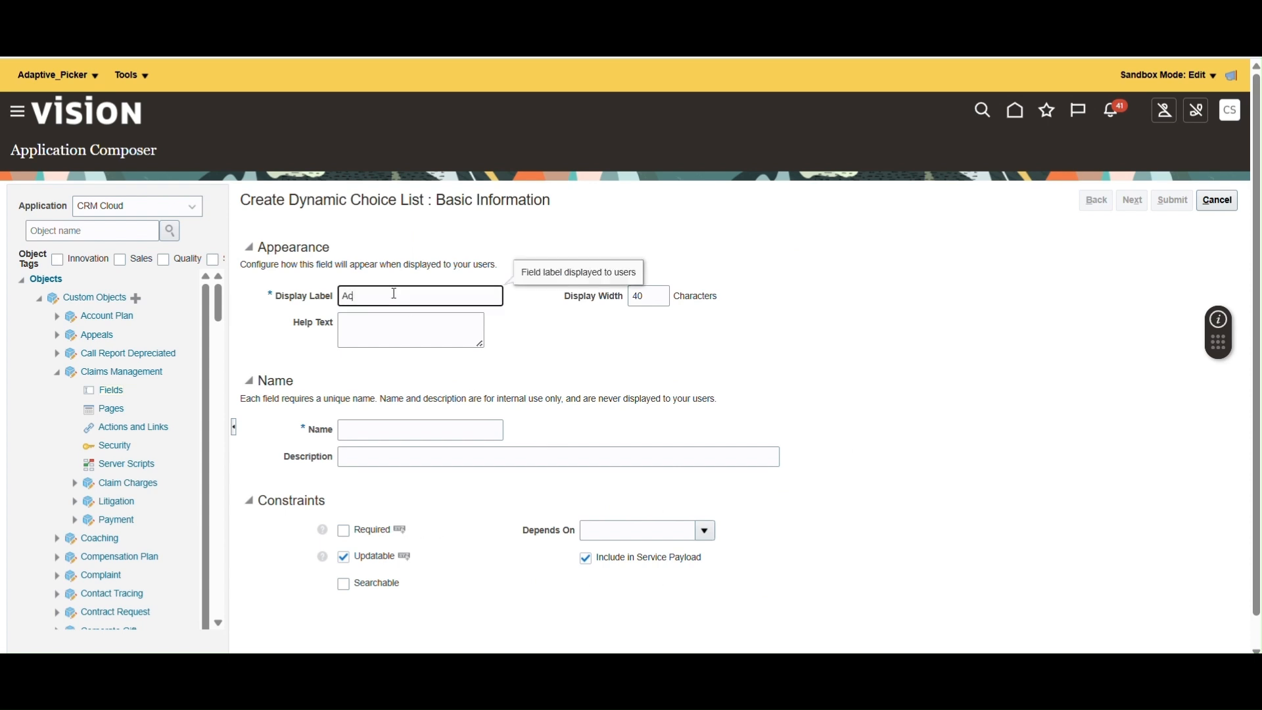
click(745, 410)
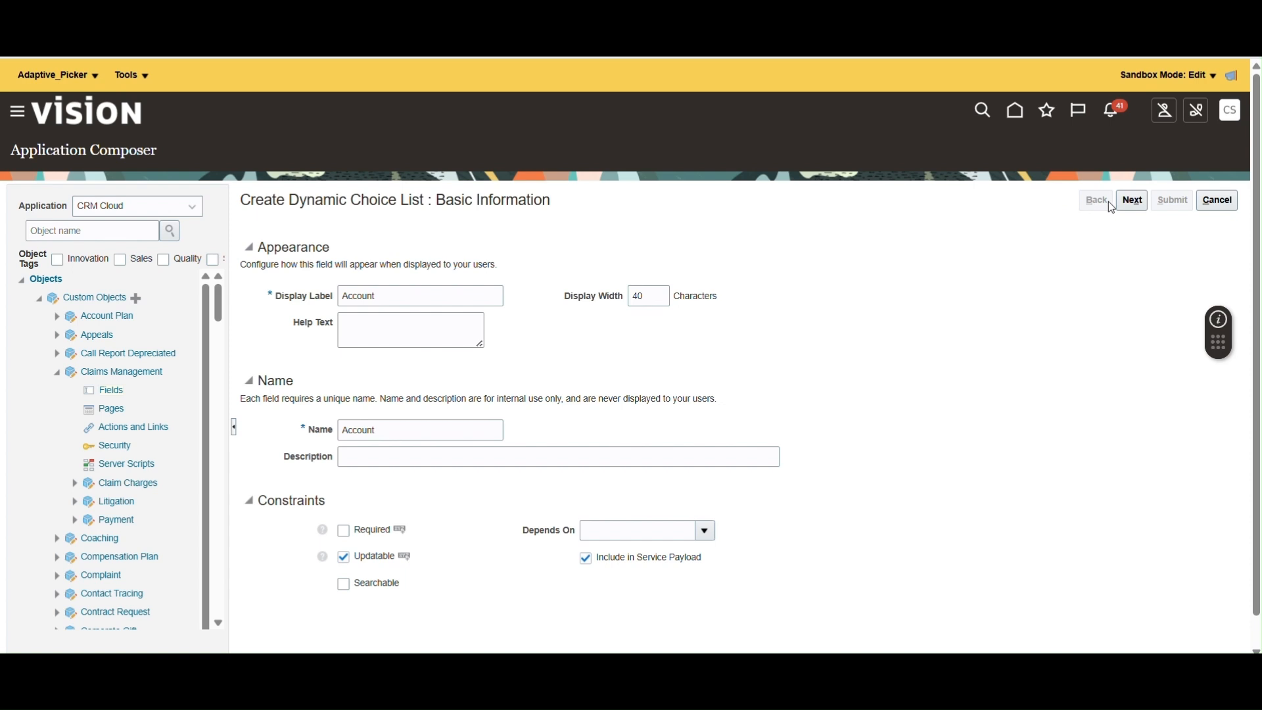
click(1130, 202)
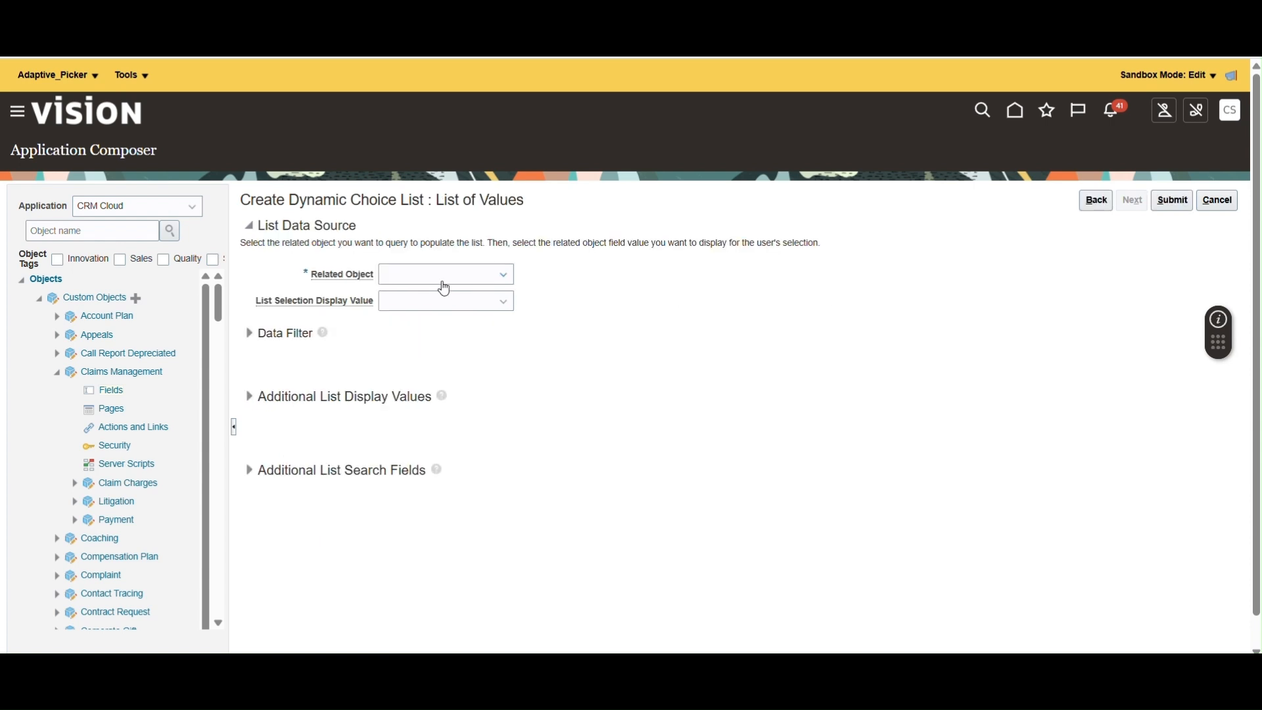
- Set the choice list's related object to Account and its display value to Organization Name, and submit the field
click(424, 276)
click(430, 315)
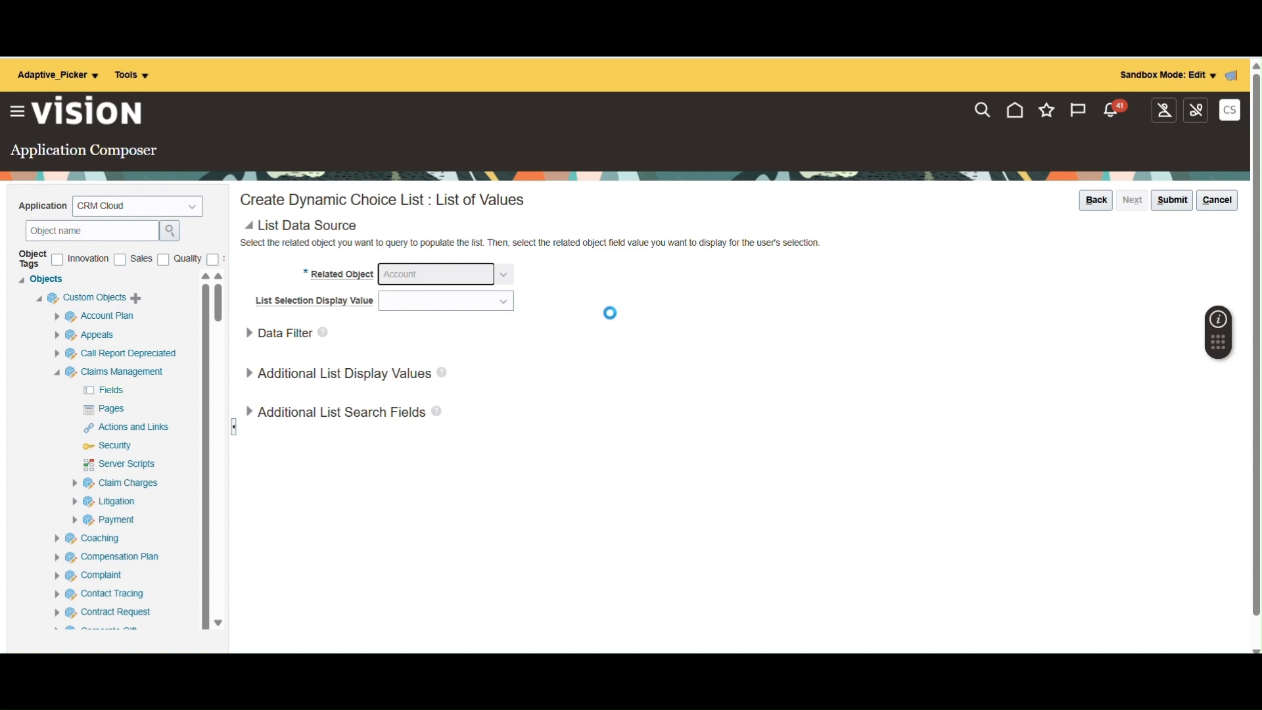
click(440, 301)
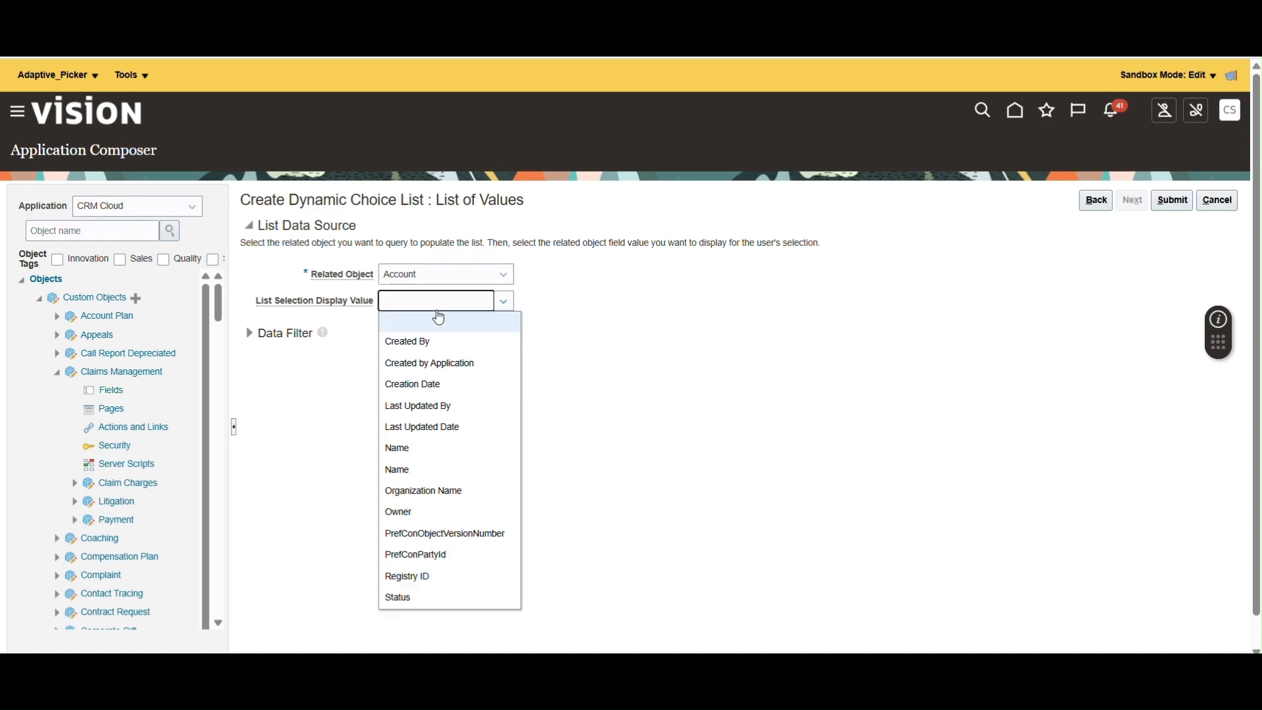
click(438, 491)
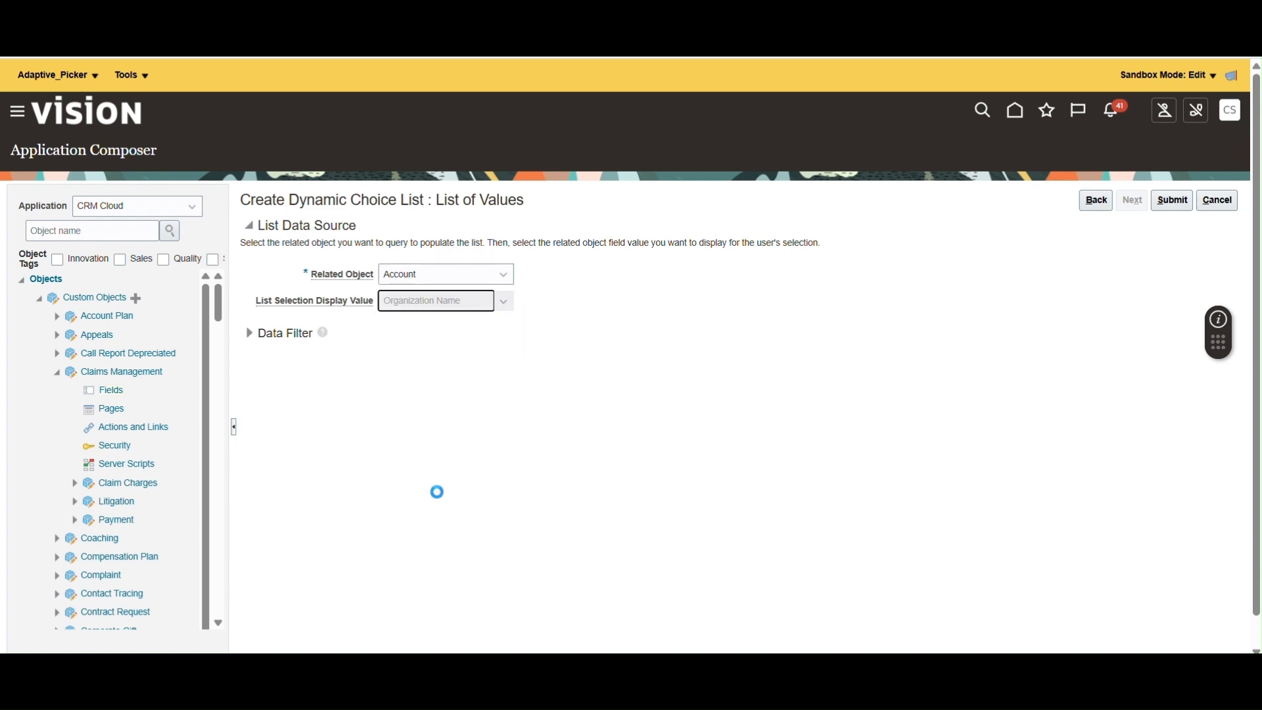
click(1176, 203)
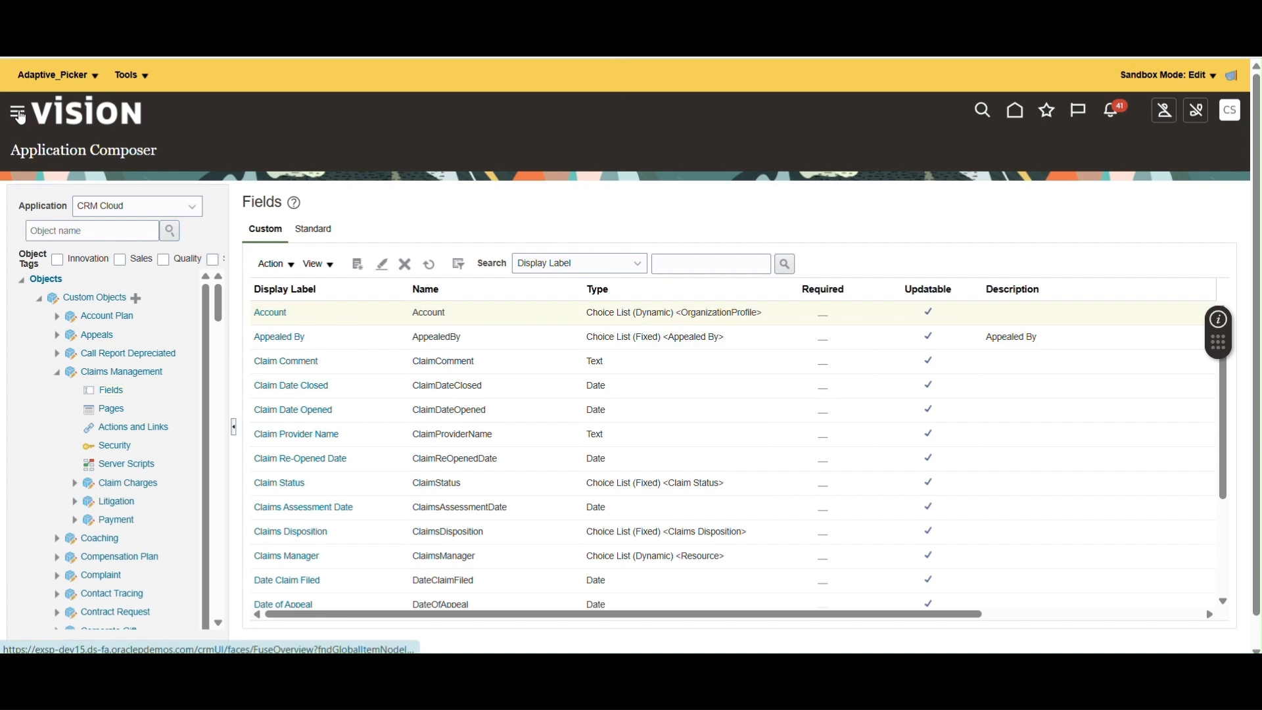
- Switch to Visual Builder Studio from the Configuration group and open the Redwood Sales Migration project
click(18, 114)
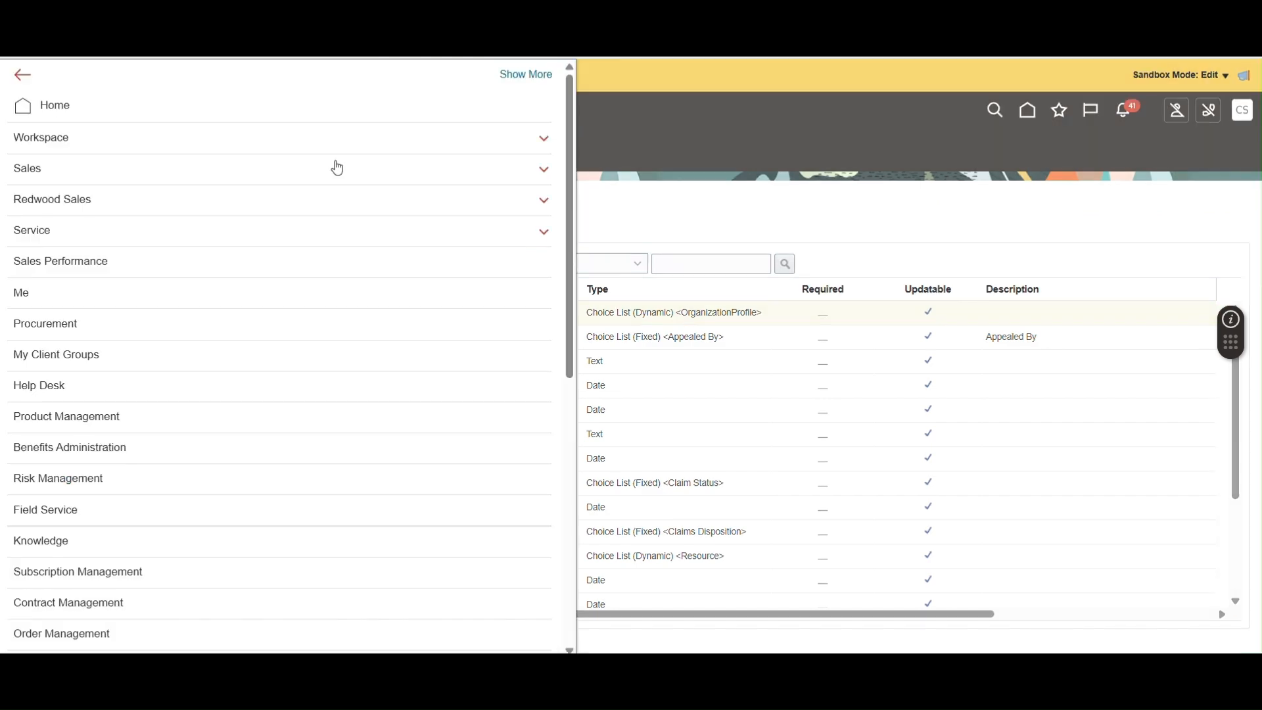
scroll(266, 489, down, 8)
click(121, 582)
scroll(59, 569, down, 1)
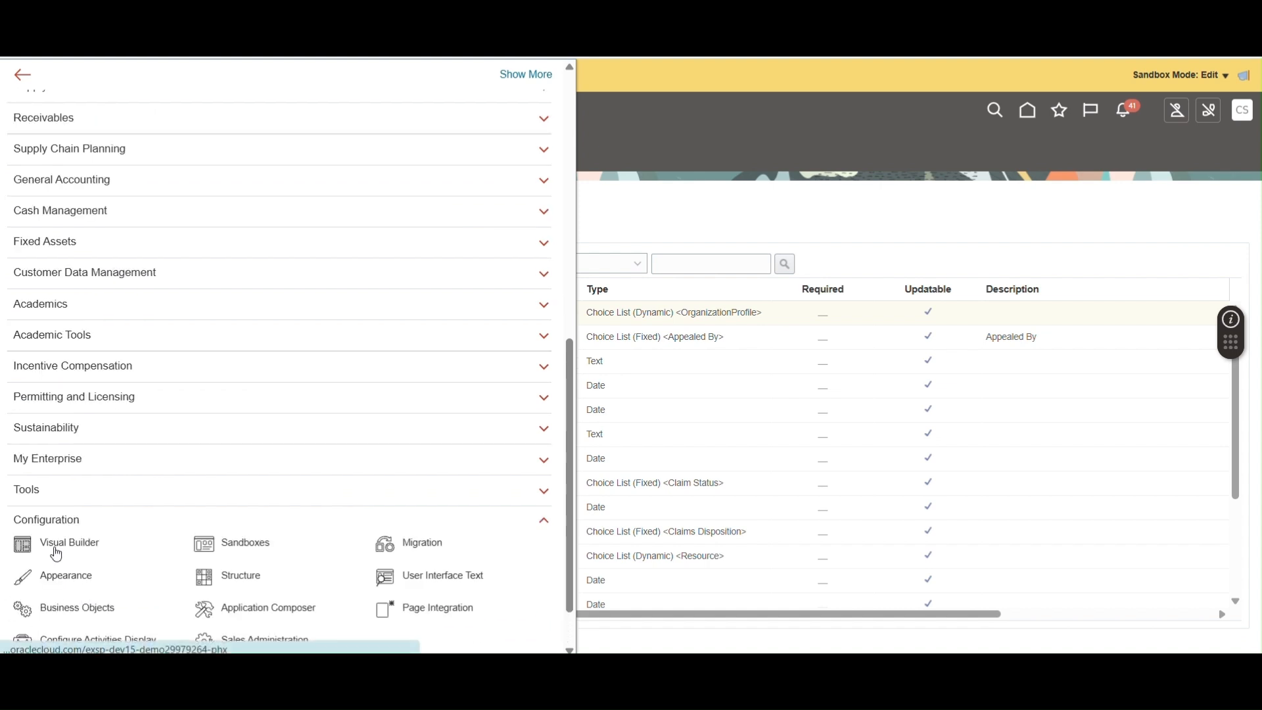
click(57, 551)
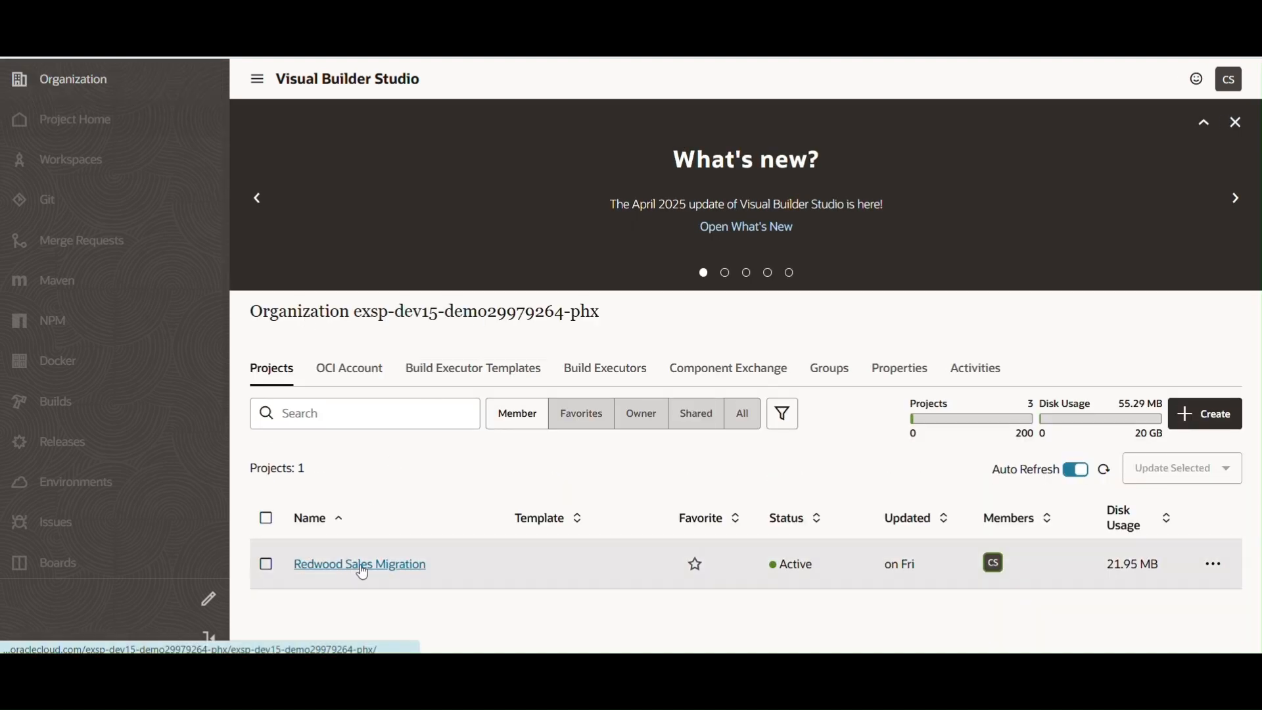
click(362, 568)
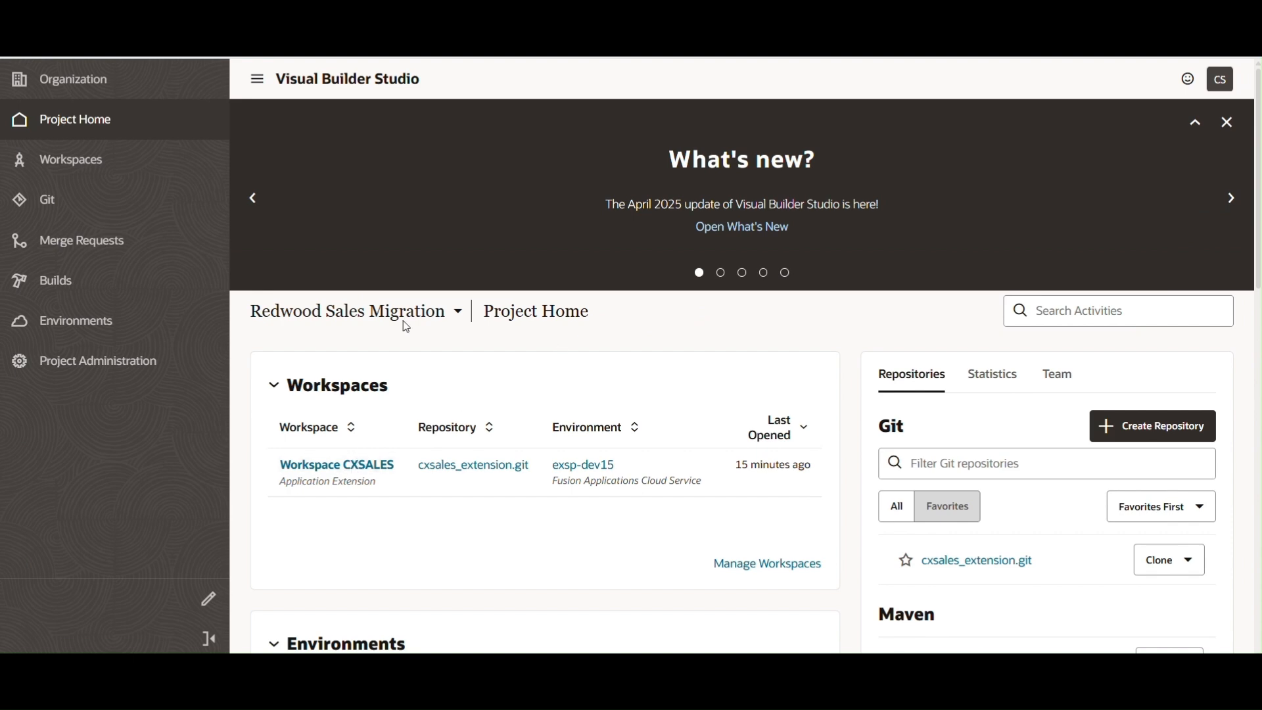
- Create a branch named Adaptive_Picker from the main branch of the cxsales_extension.git repository
click(65, 200)
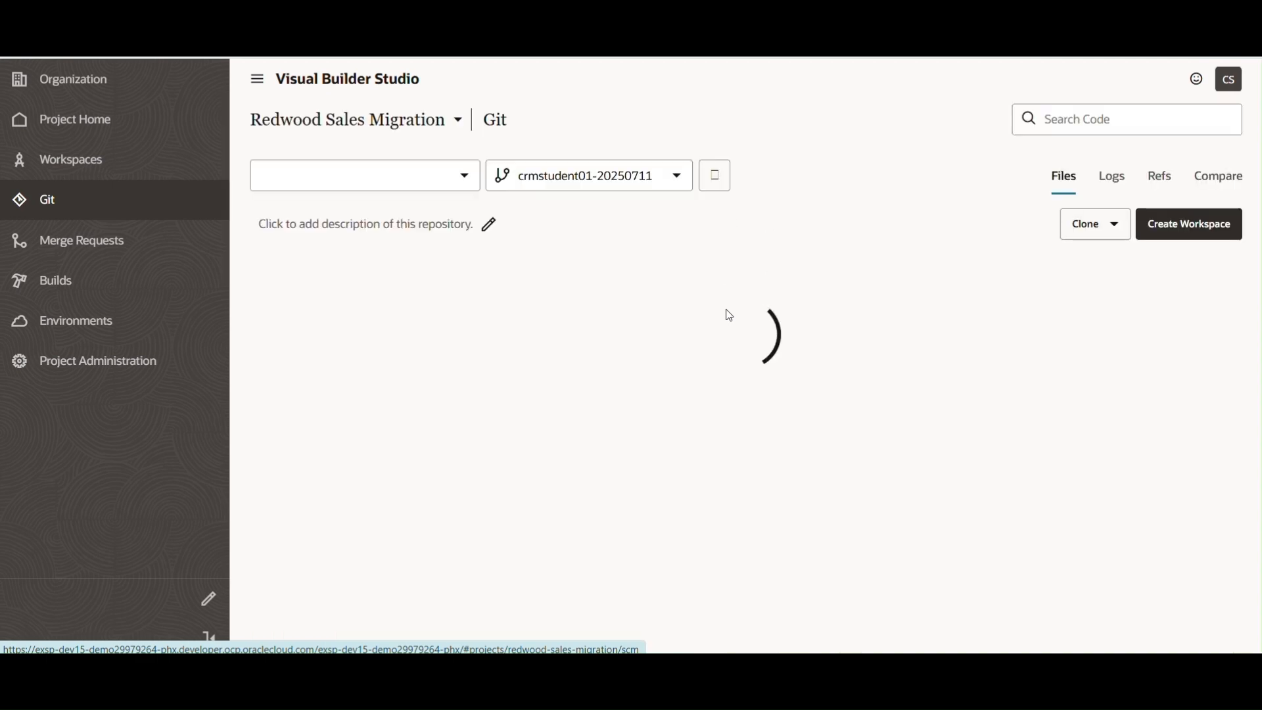
click(1158, 177)
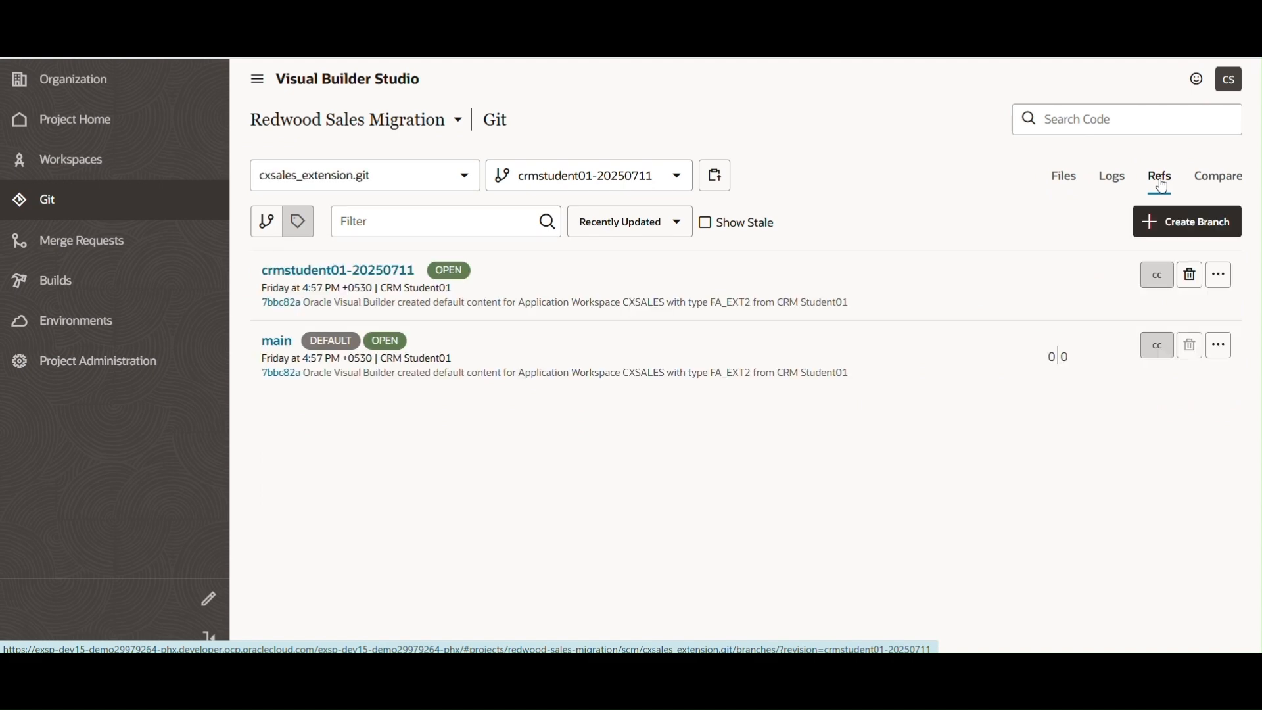
click(1222, 346)
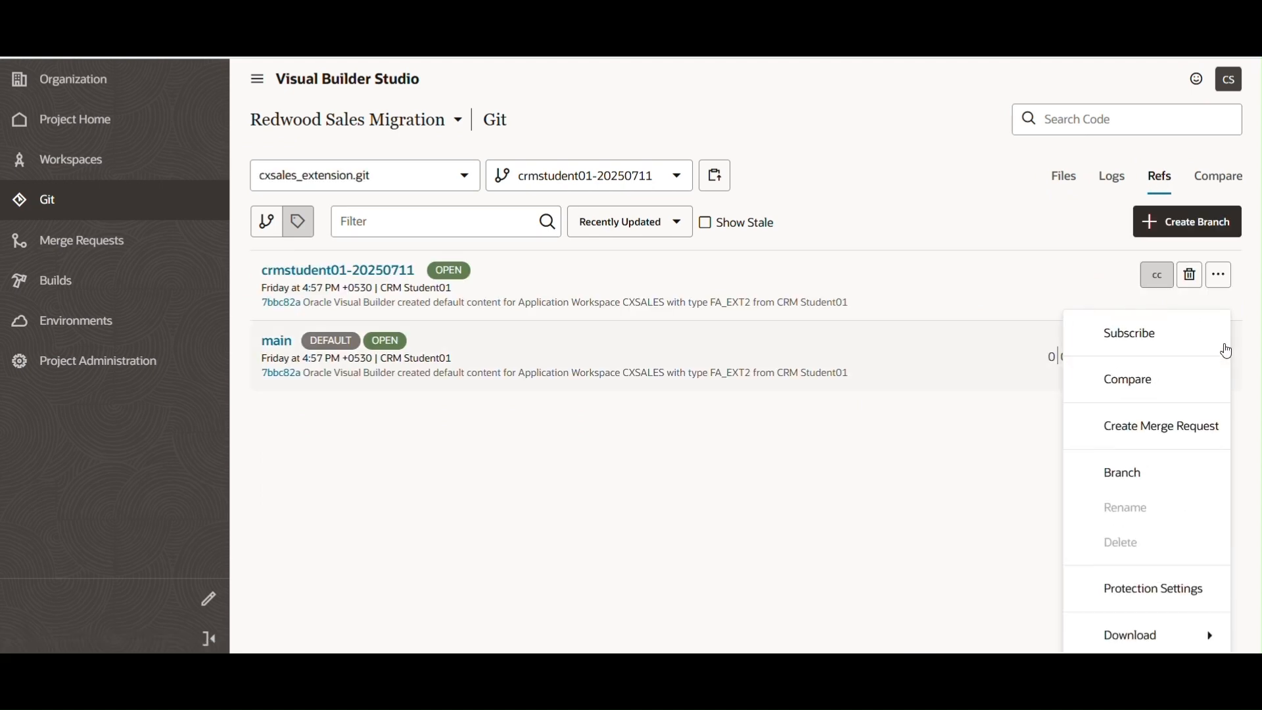
click(1146, 473)
text(Adaptiv)
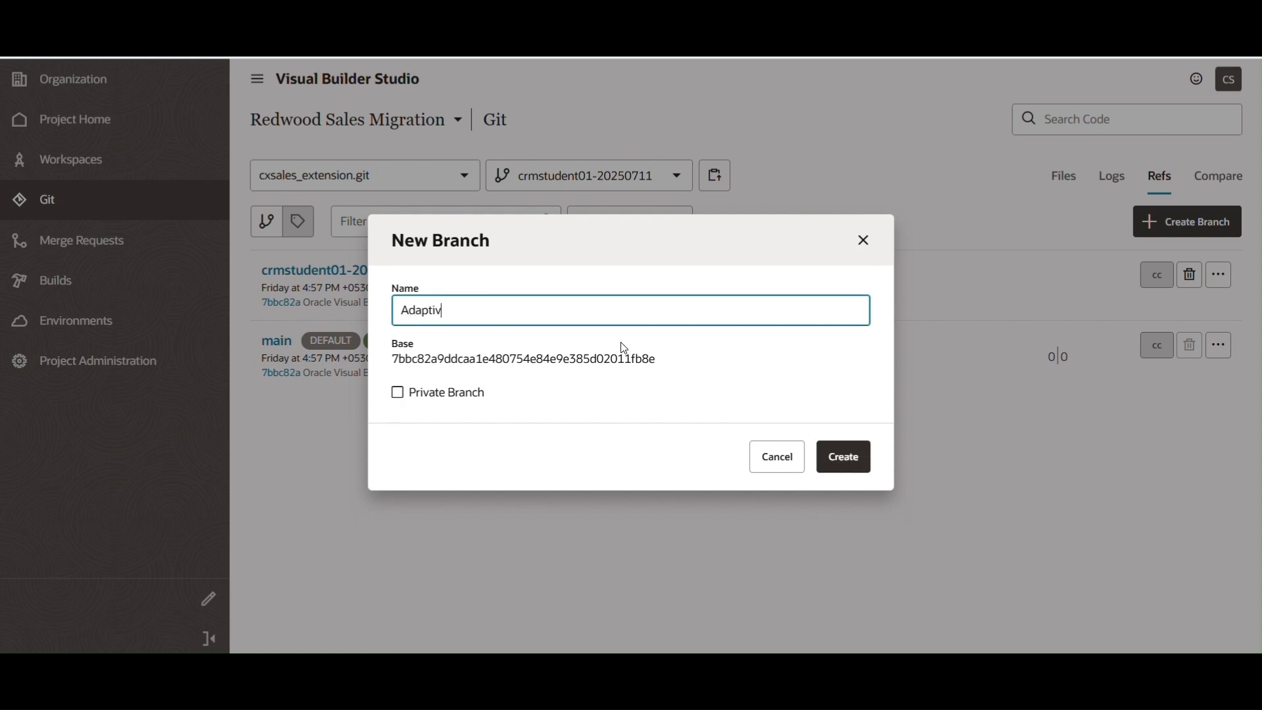
text(e_Pci)
click(853, 459)
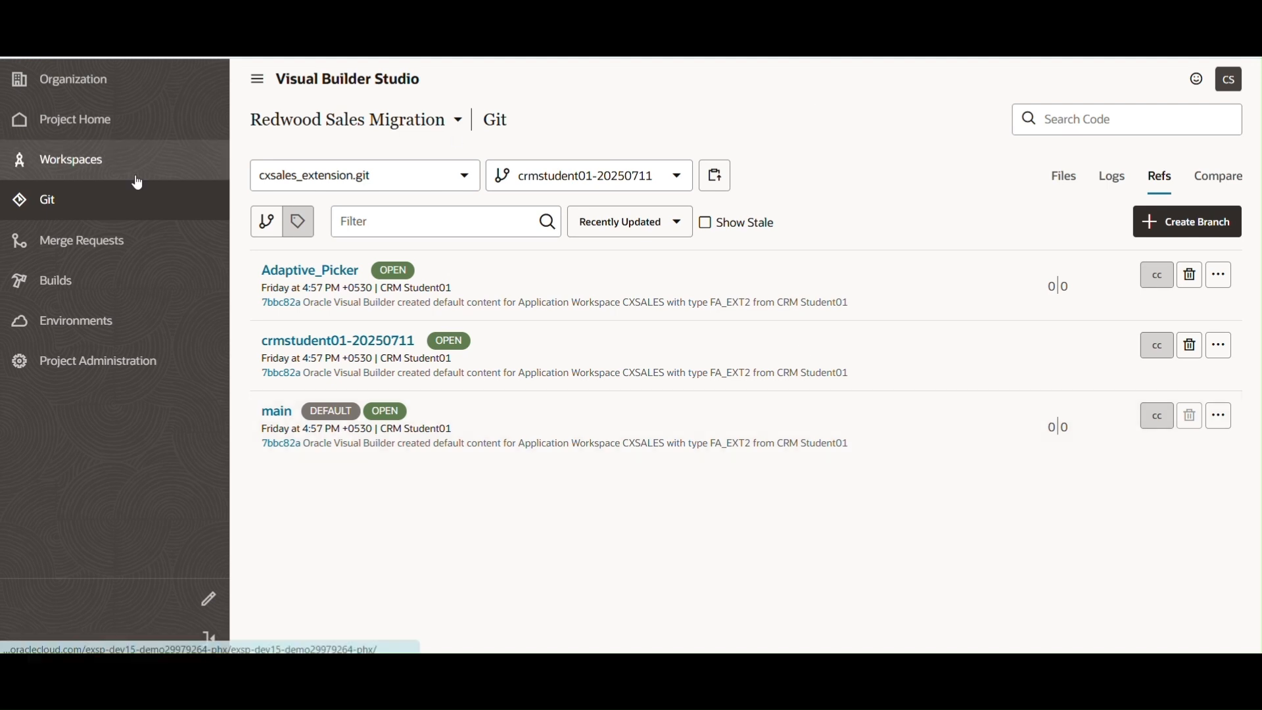
- Open Workspace CXSALES and switch it to the Adaptive_Picker branch and the Adaptive_Picker sandbox
click(67, 160)
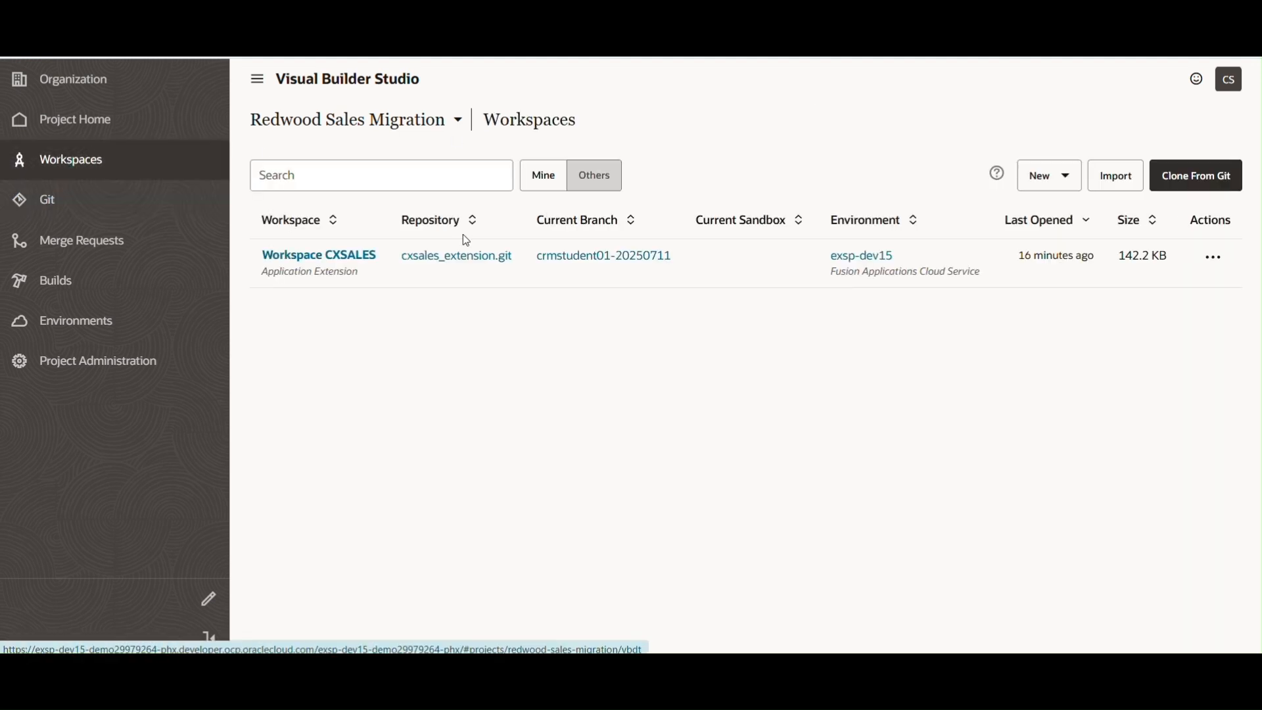
click(319, 259)
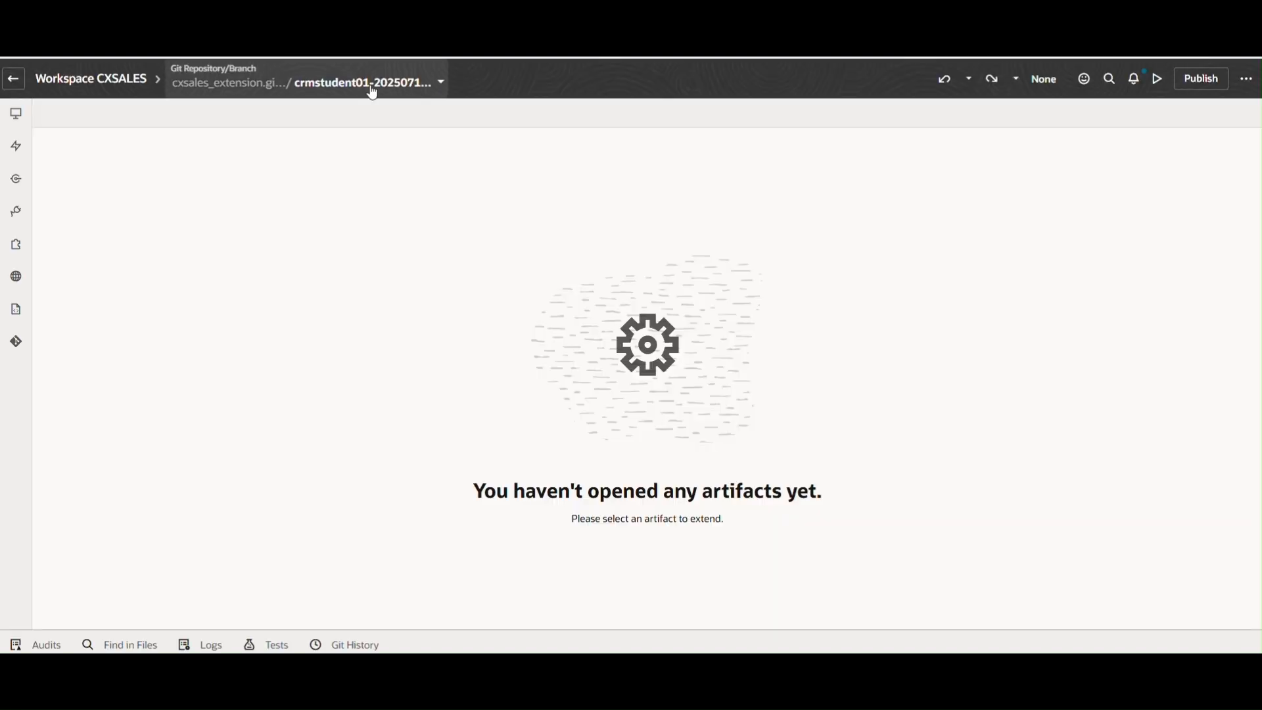
click(372, 92)
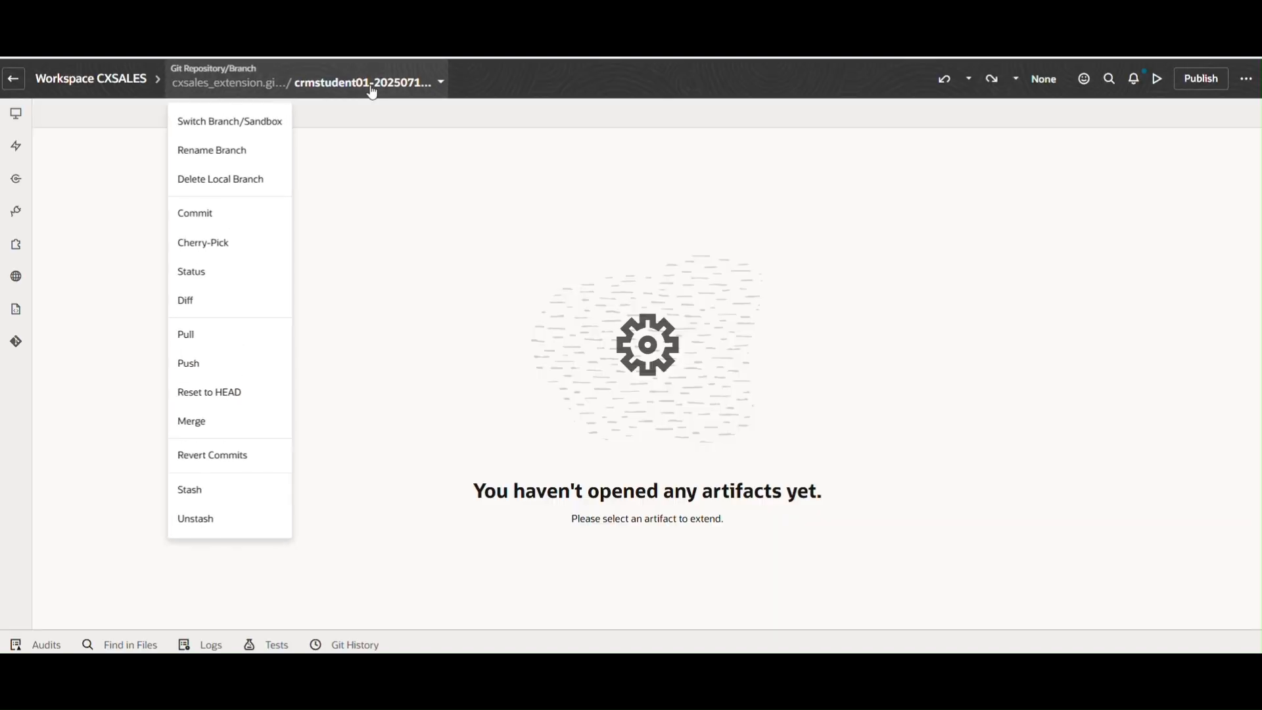
click(246, 125)
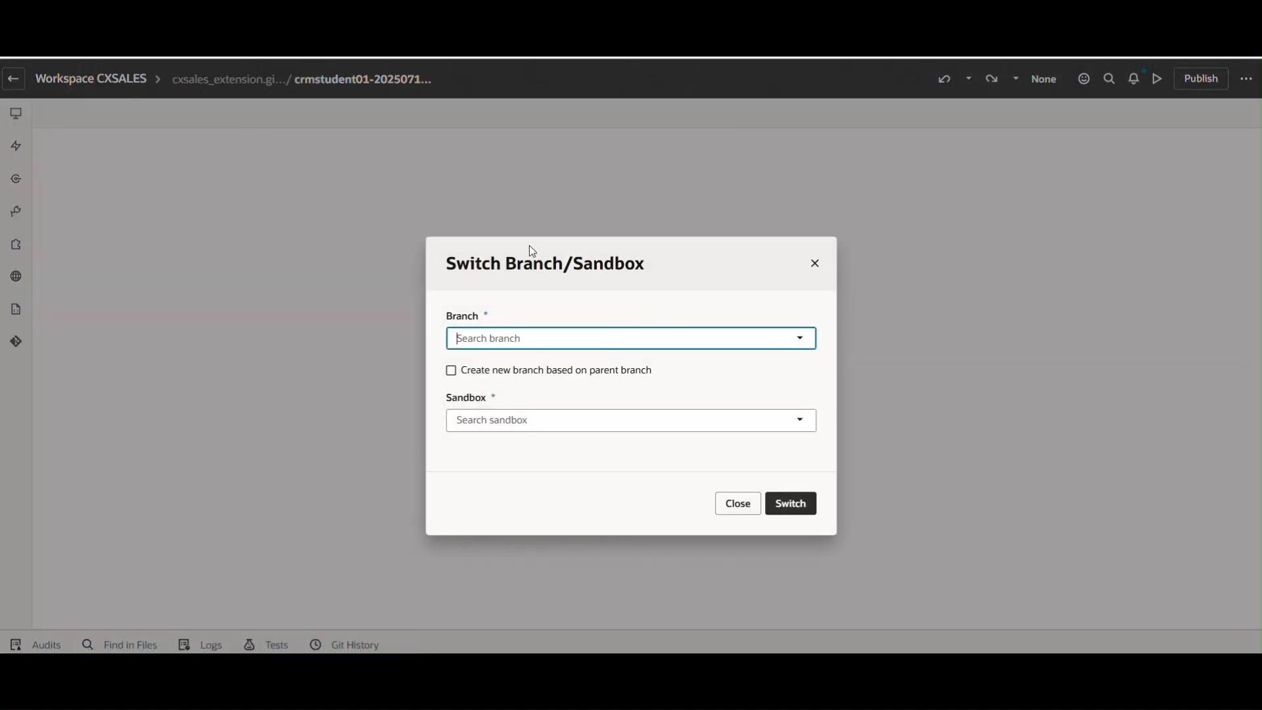
click(626, 337)
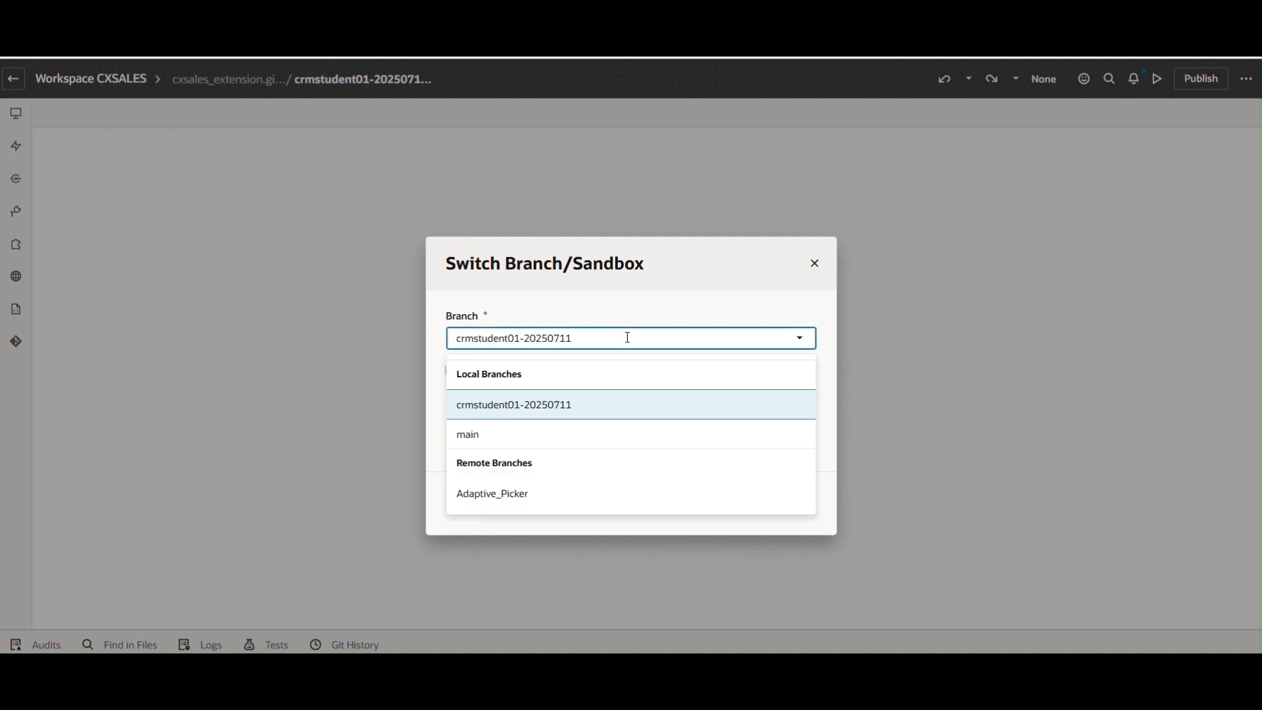
click(549, 499)
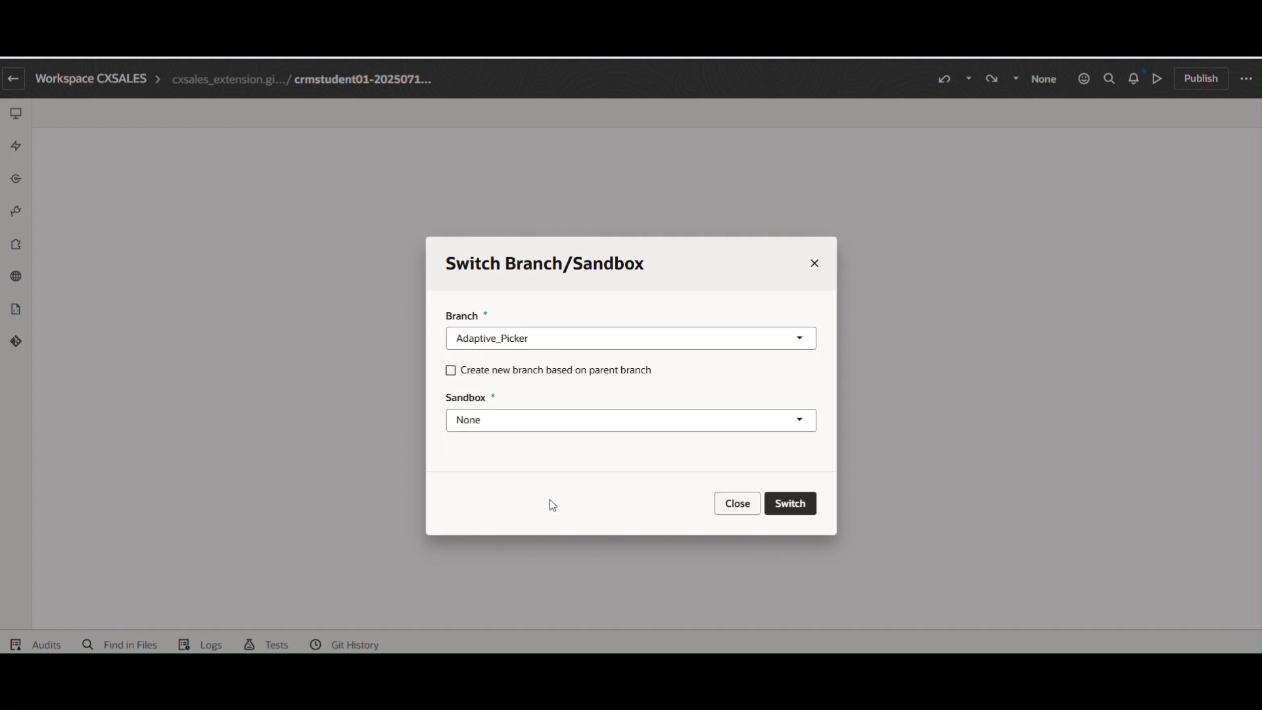
click(651, 418)
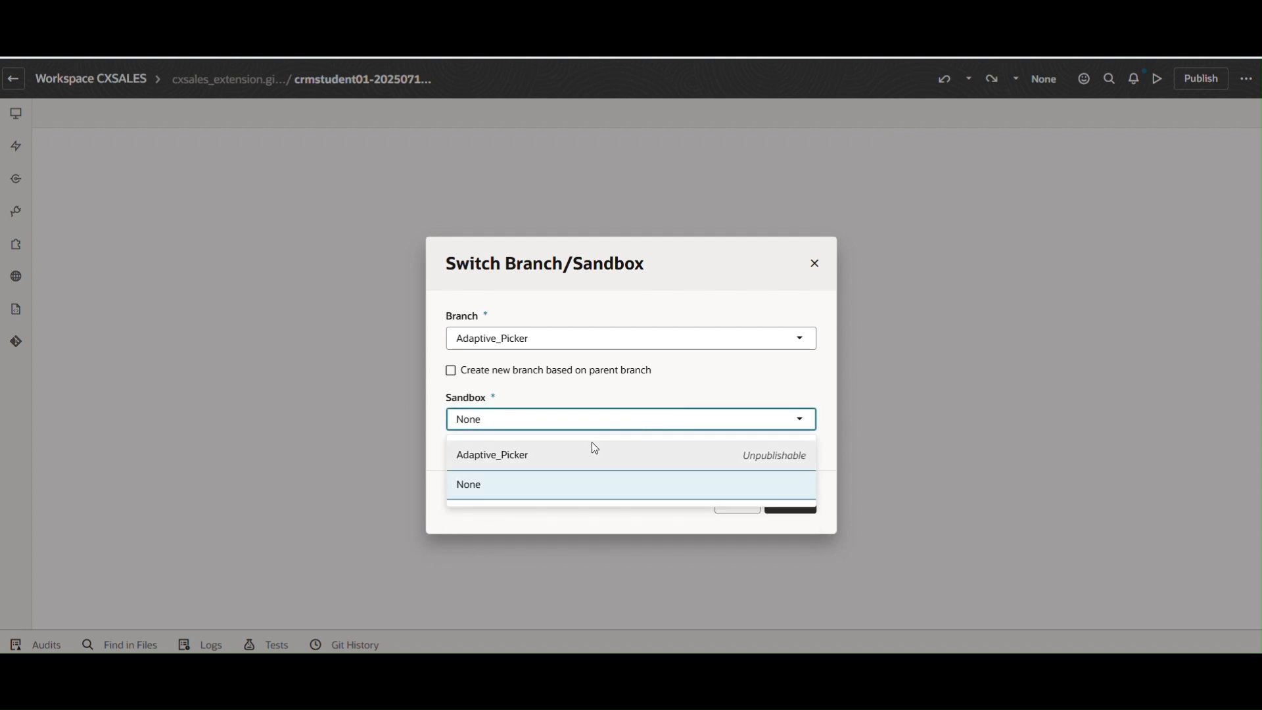
click(578, 449)
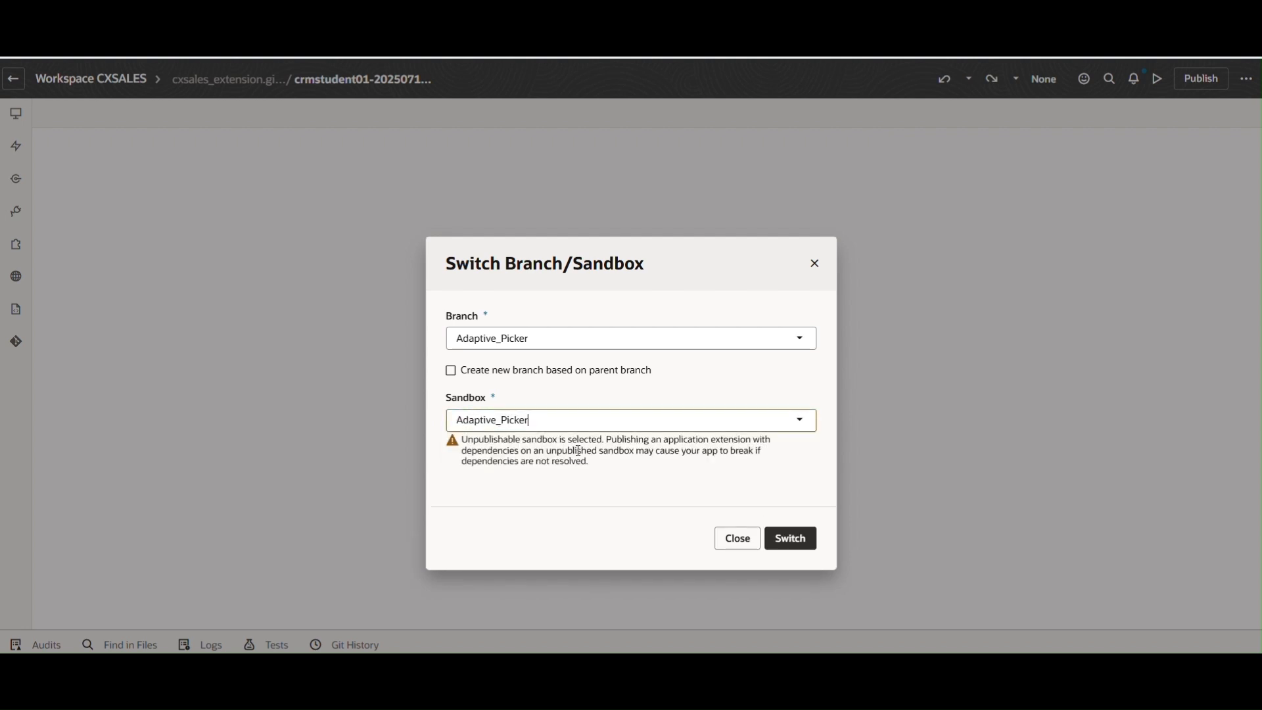
click(797, 541)
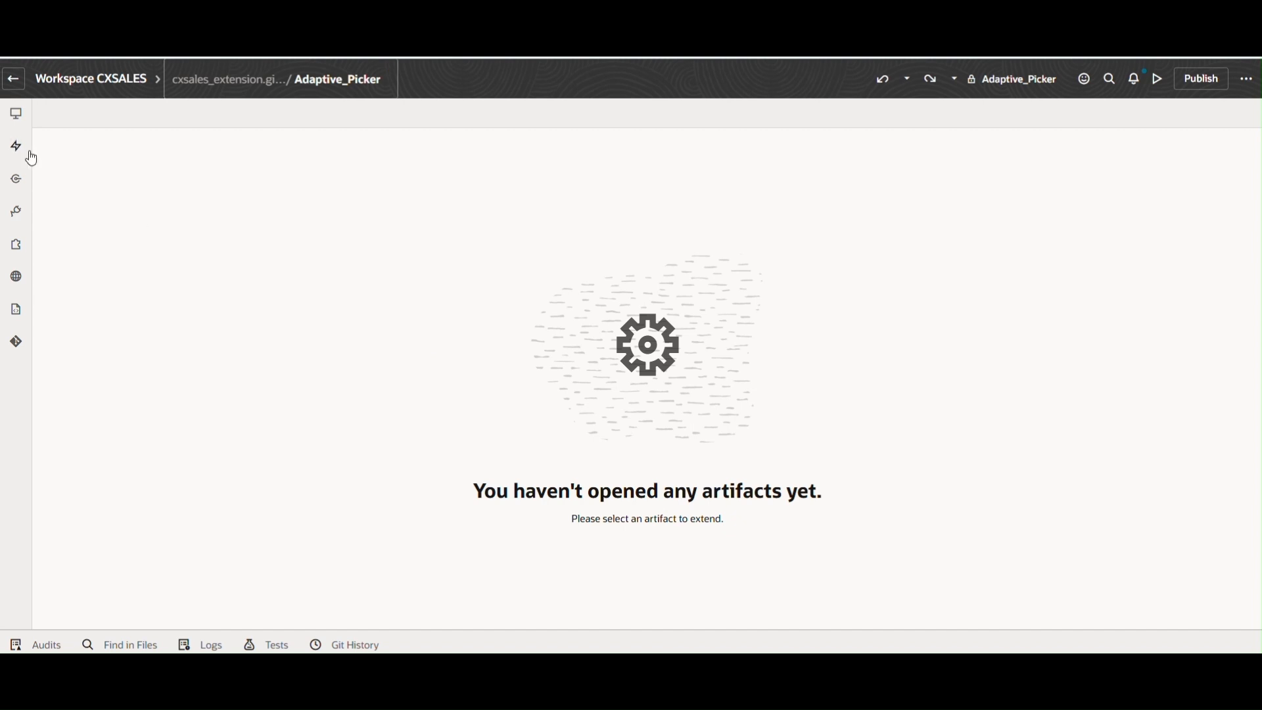
- Add the Sales extension from the available Customer Experience (CX) dependencies to the workspace
click(15, 146)
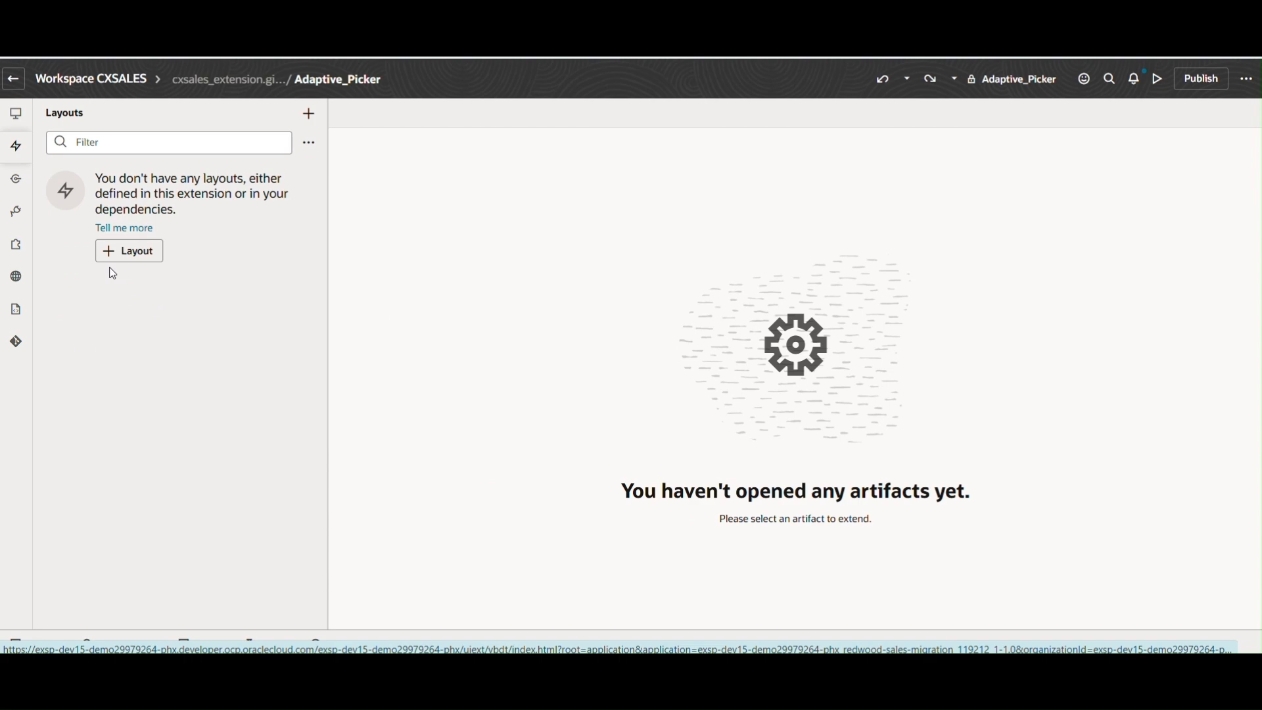
click(21, 221)
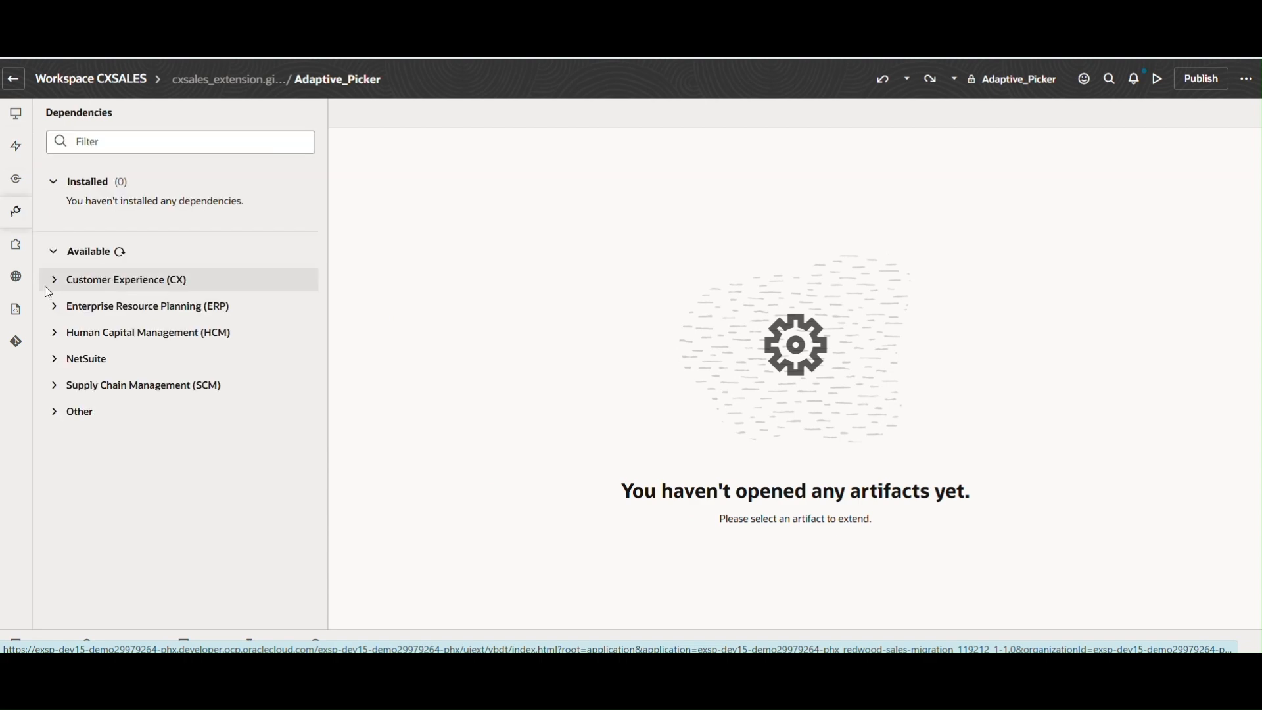
click(57, 288)
scroll(163, 503, down, 5)
scroll(163, 503, down, 3)
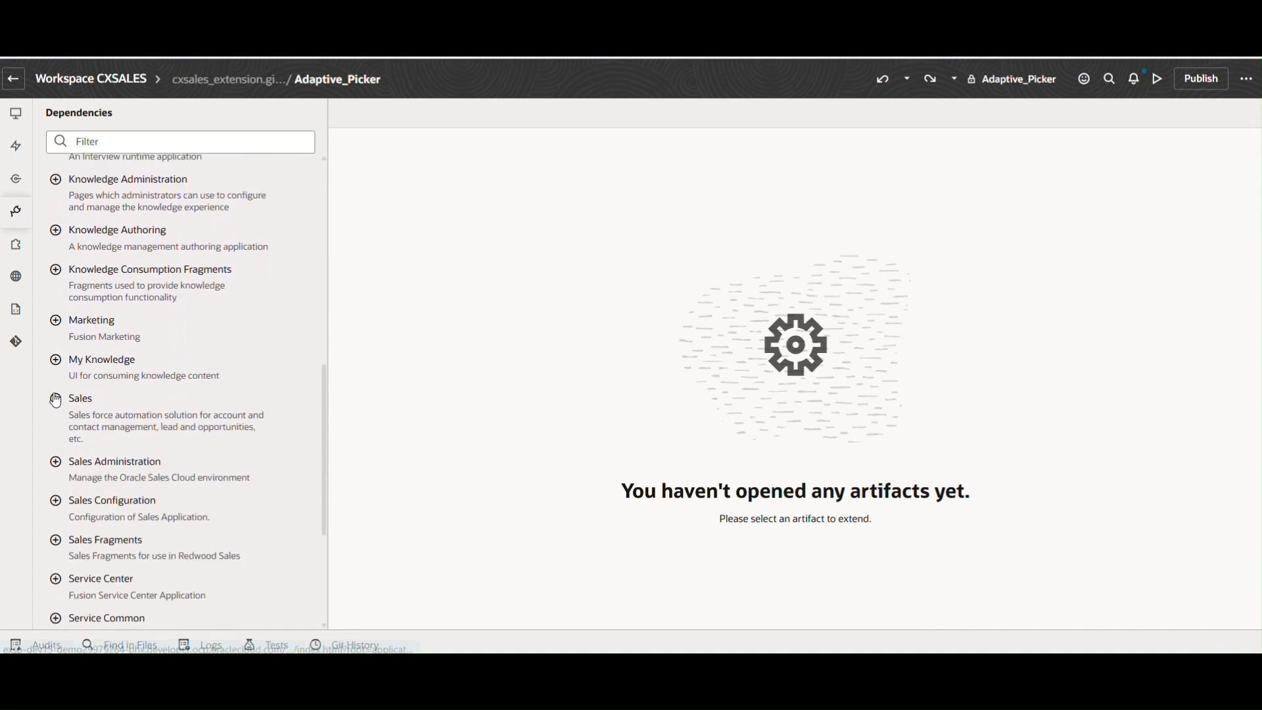
click(56, 400)
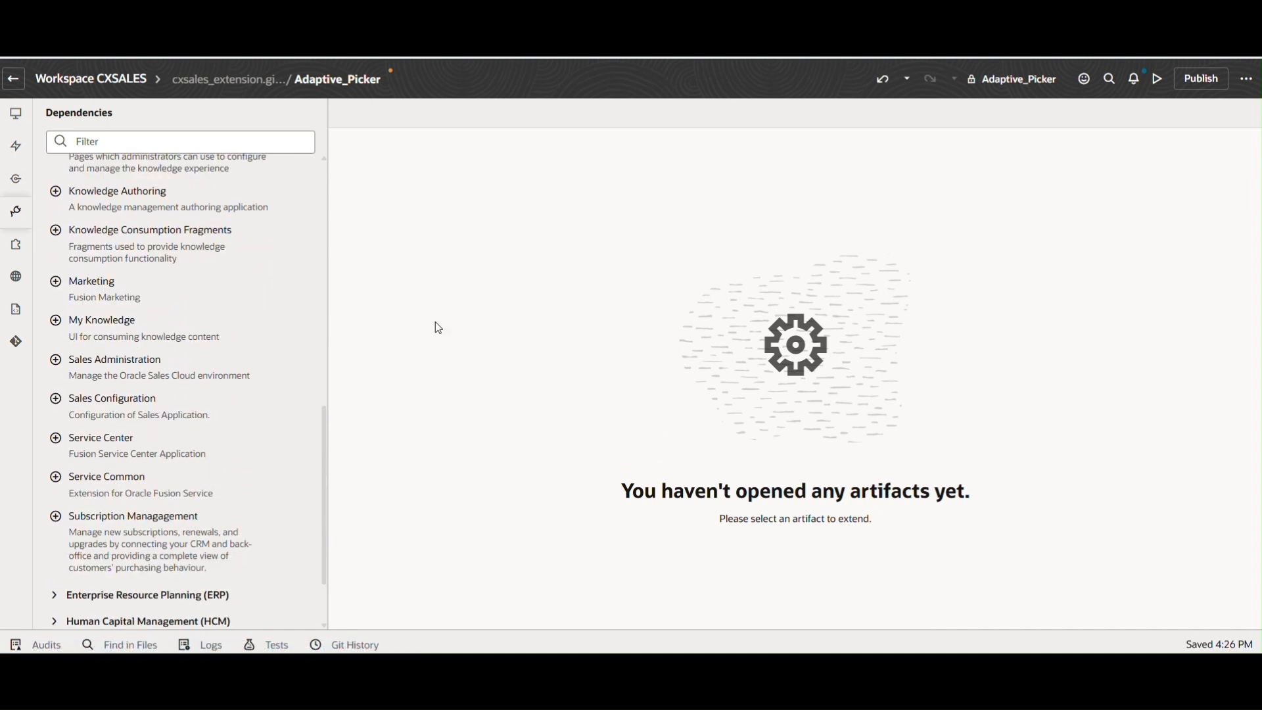
- Check the Sales layouts available under Customer Experience (CX) and return to the App UIs
click(15, 146)
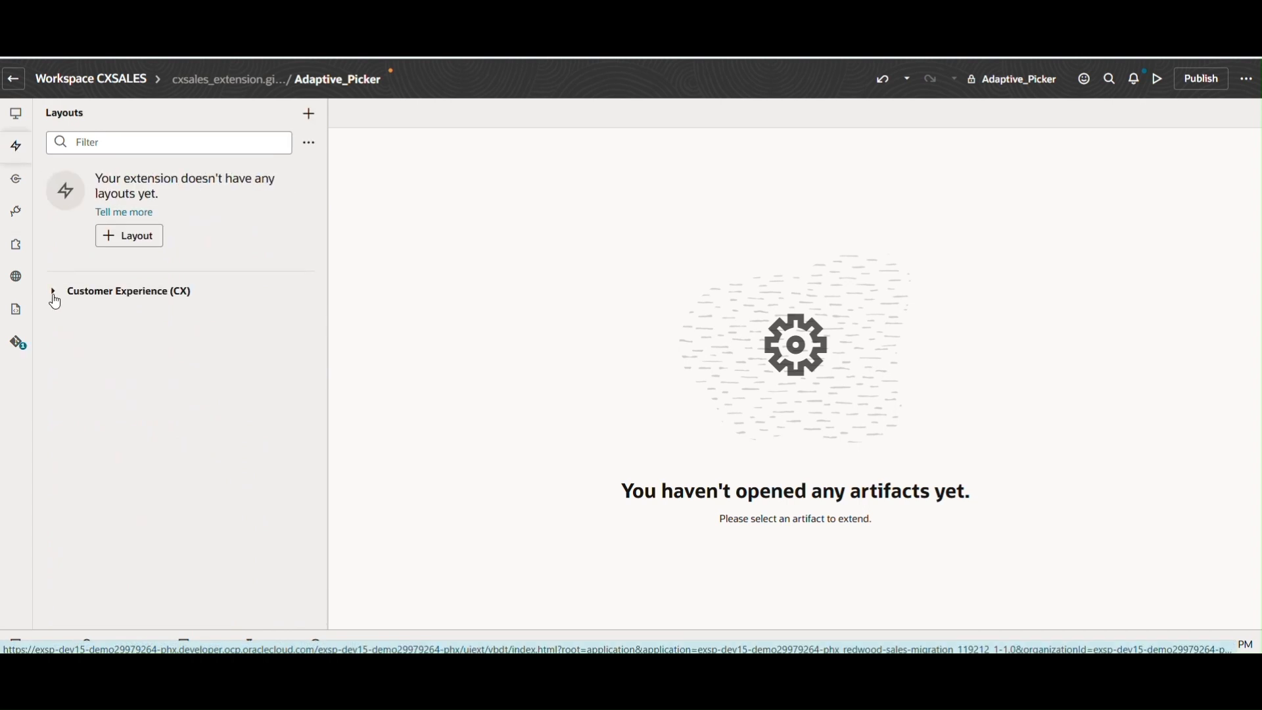
click(55, 303)
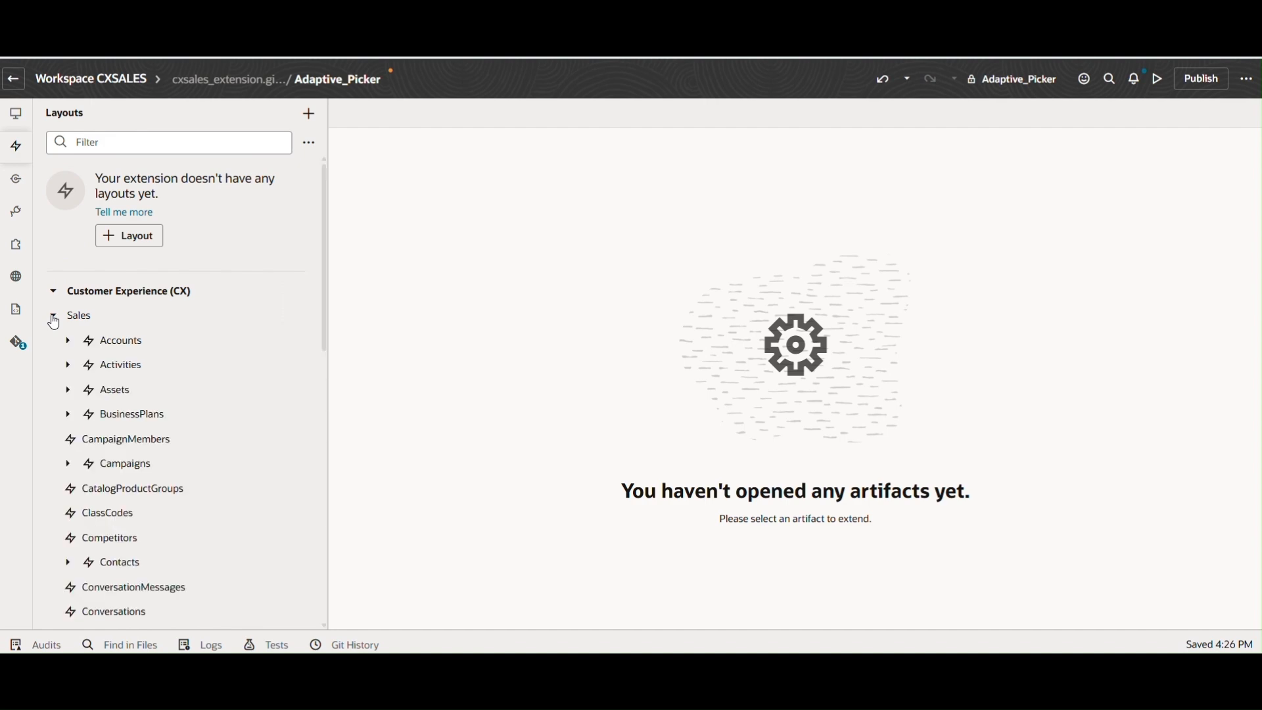
click(53, 318)
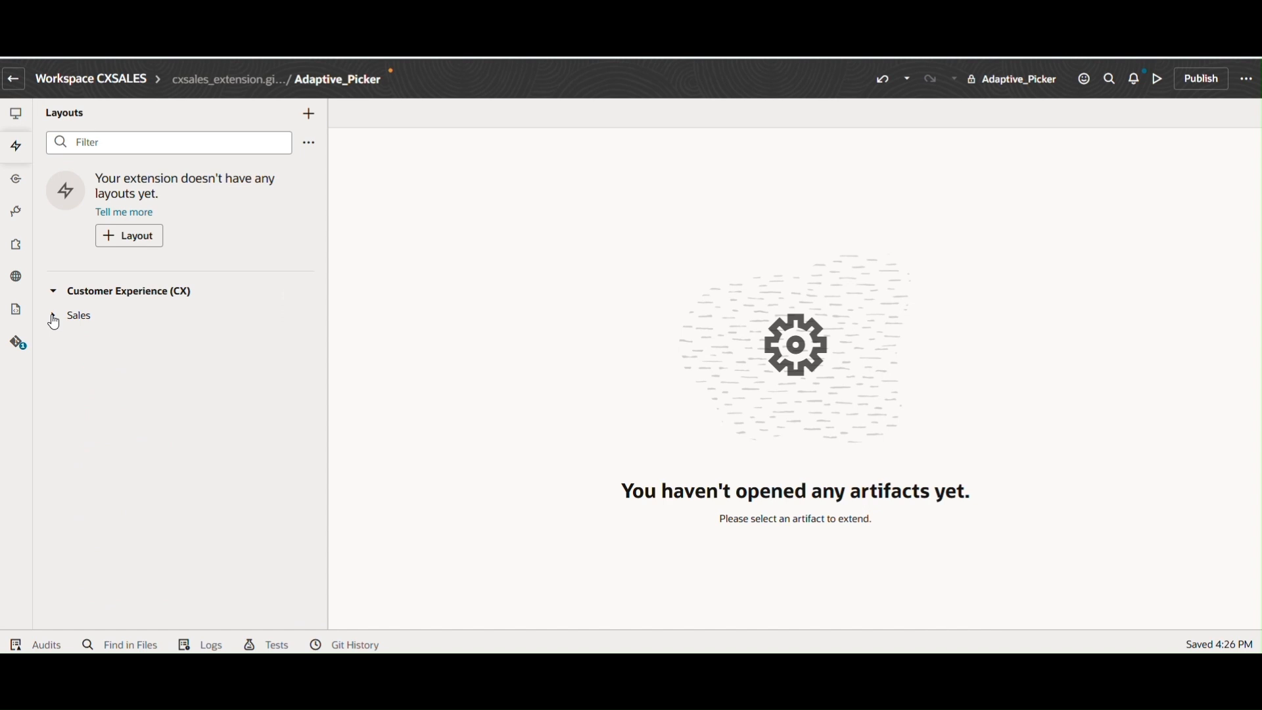
click(16, 122)
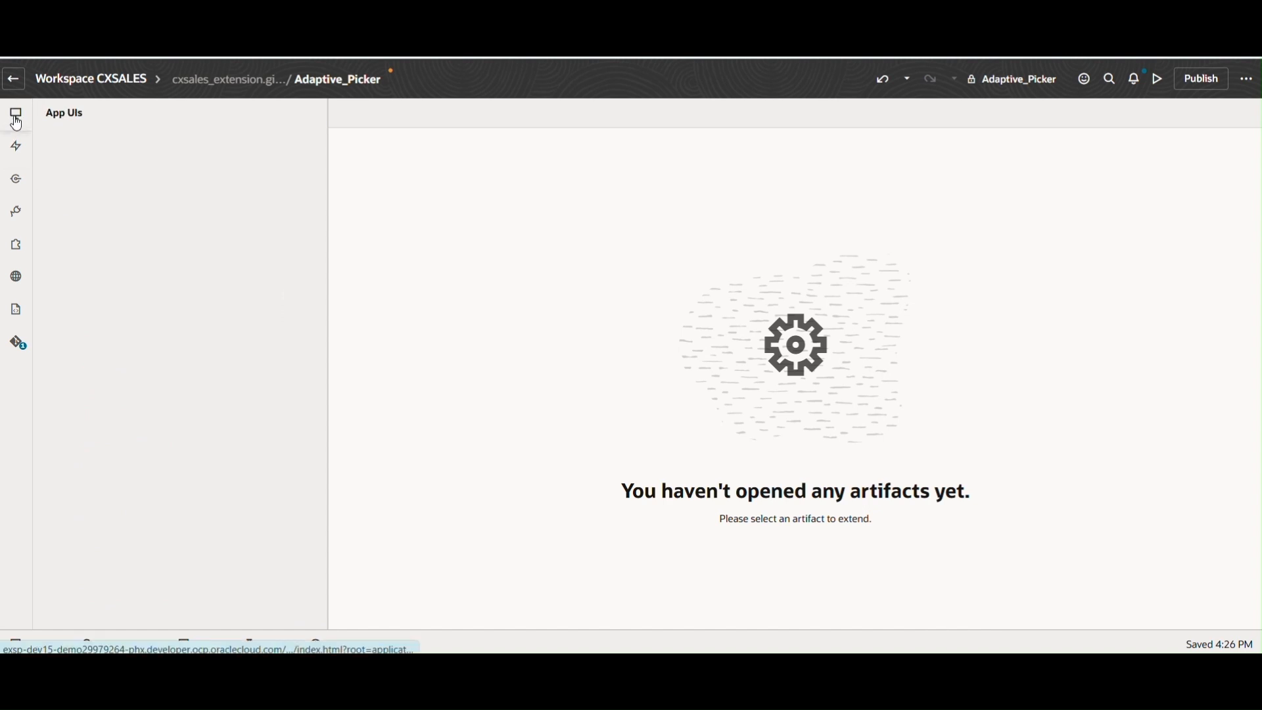
- Commit the extension.json change to the Adaptive_Picker branch with the message "Sales Dependency Added"
click(337, 84)
click(233, 216)
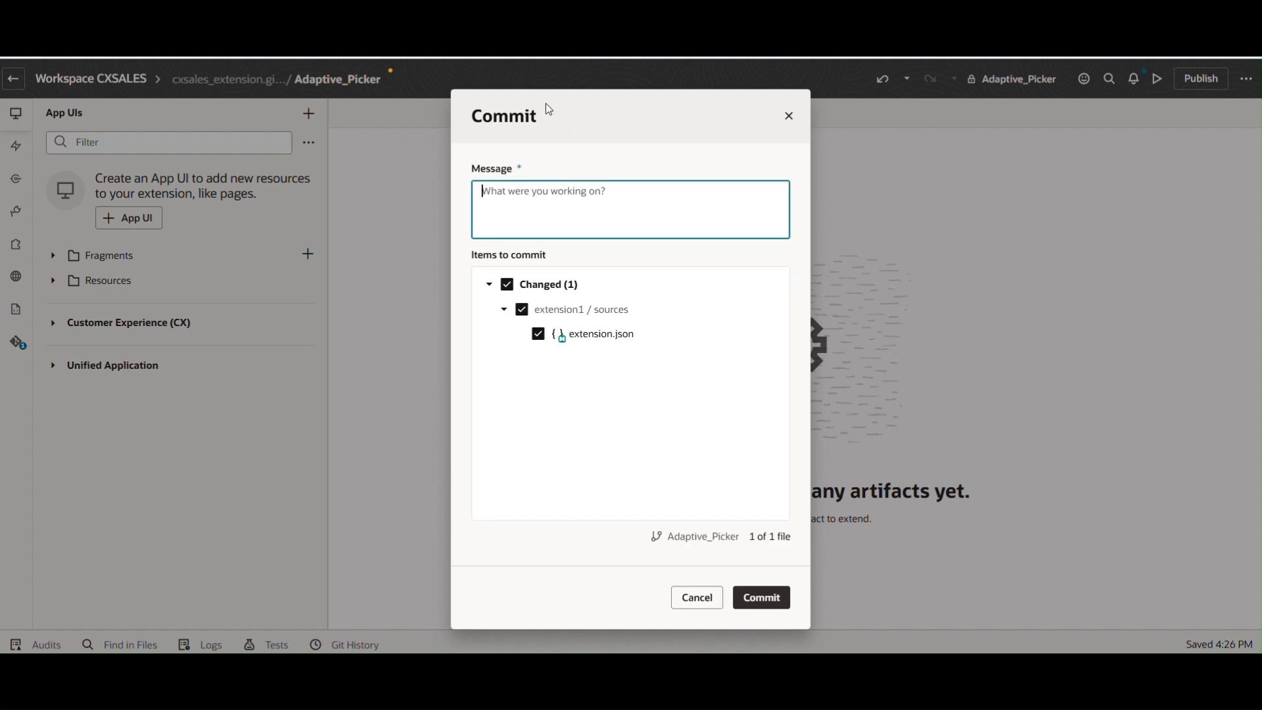
text(Sales Dependency Added)
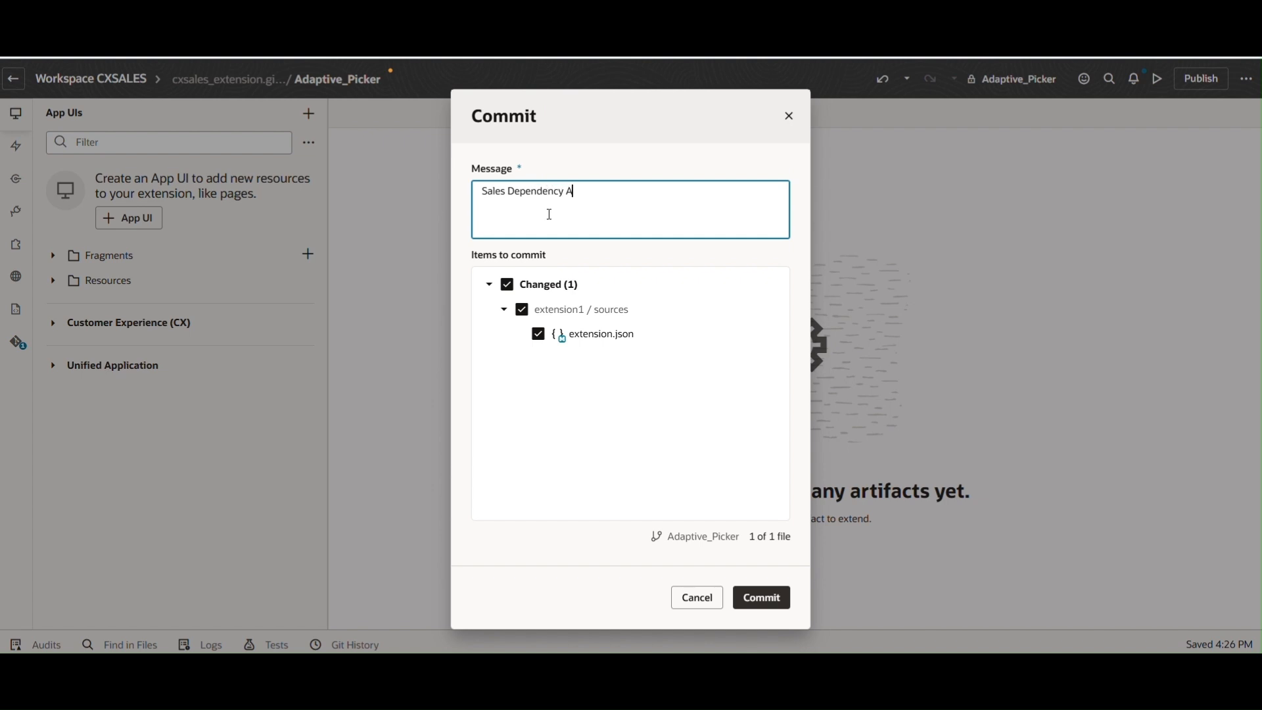
click(768, 601)
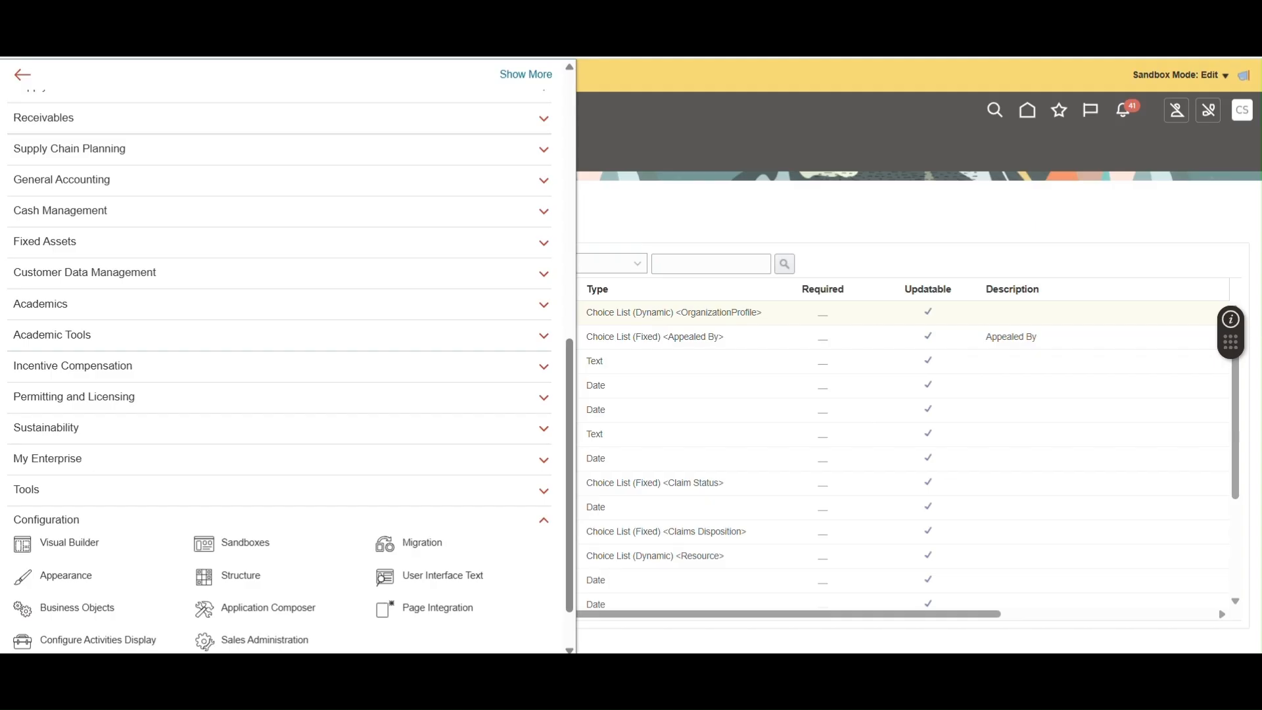
- Switch to Application Composer and generate a new extension for the Claims Management object with the CX Extension Generator
click(647, 227)
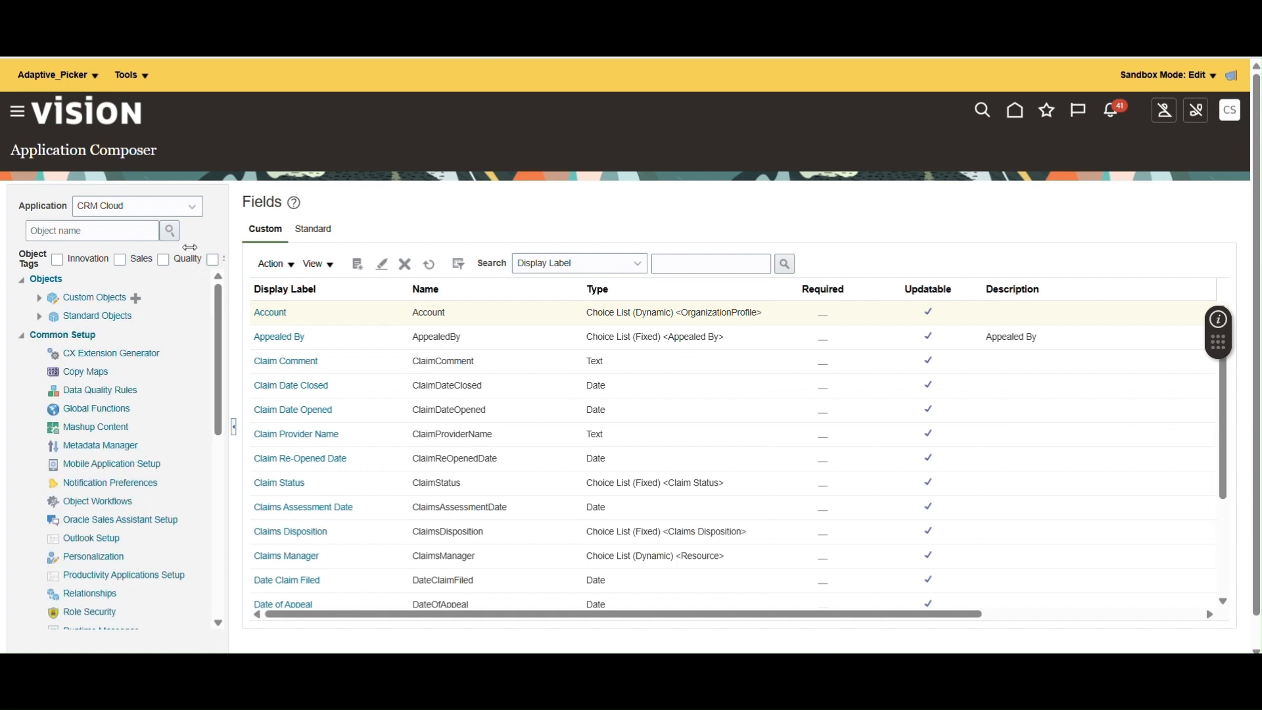
click(105, 356)
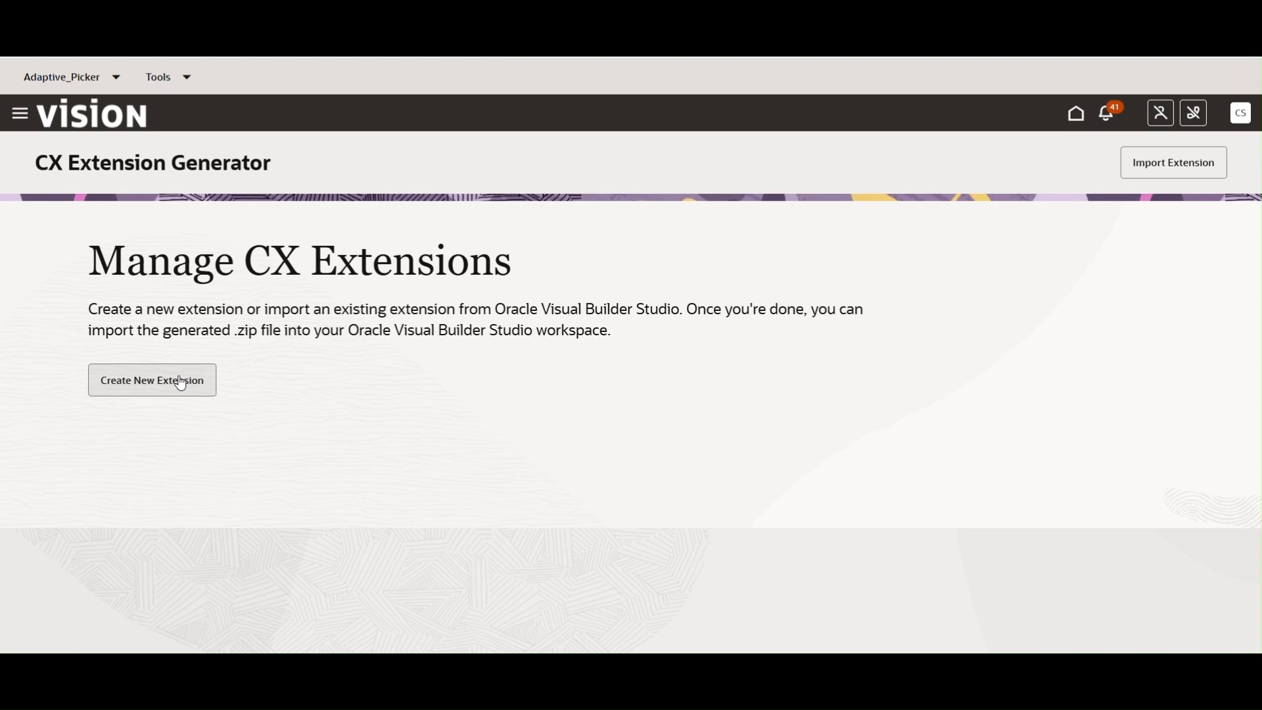
click(182, 384)
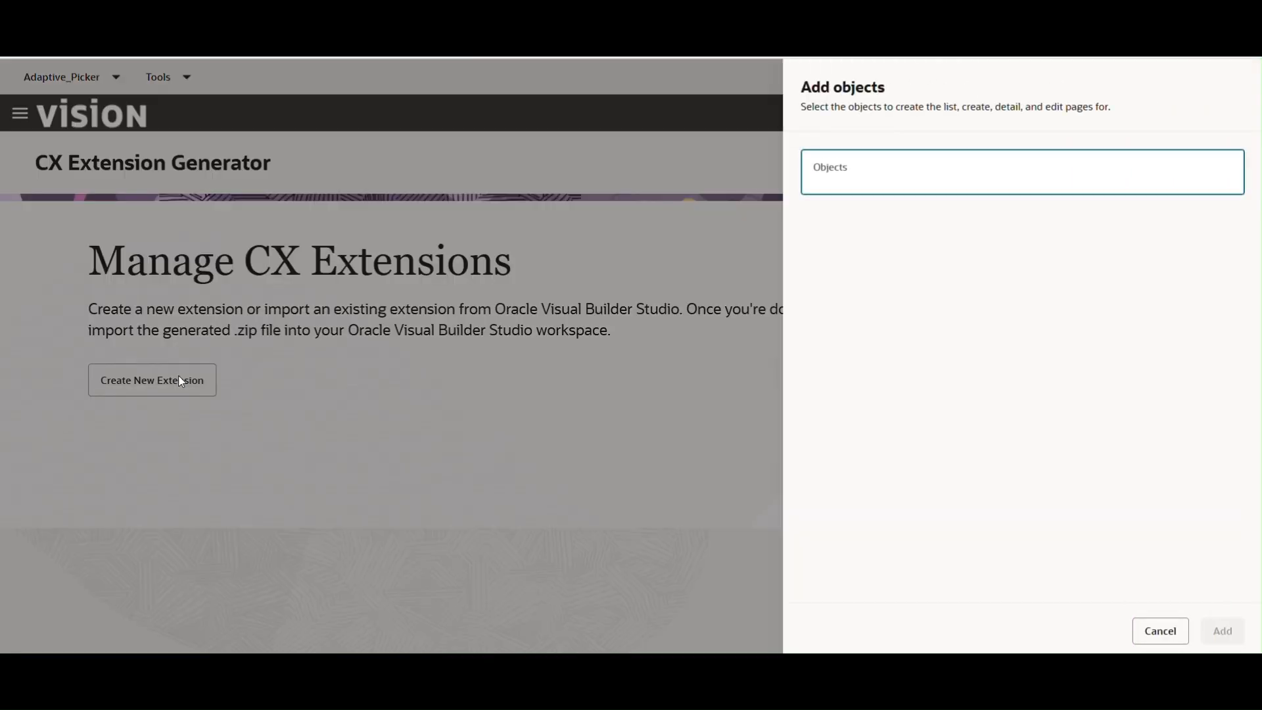
click(884, 184)
text(c)
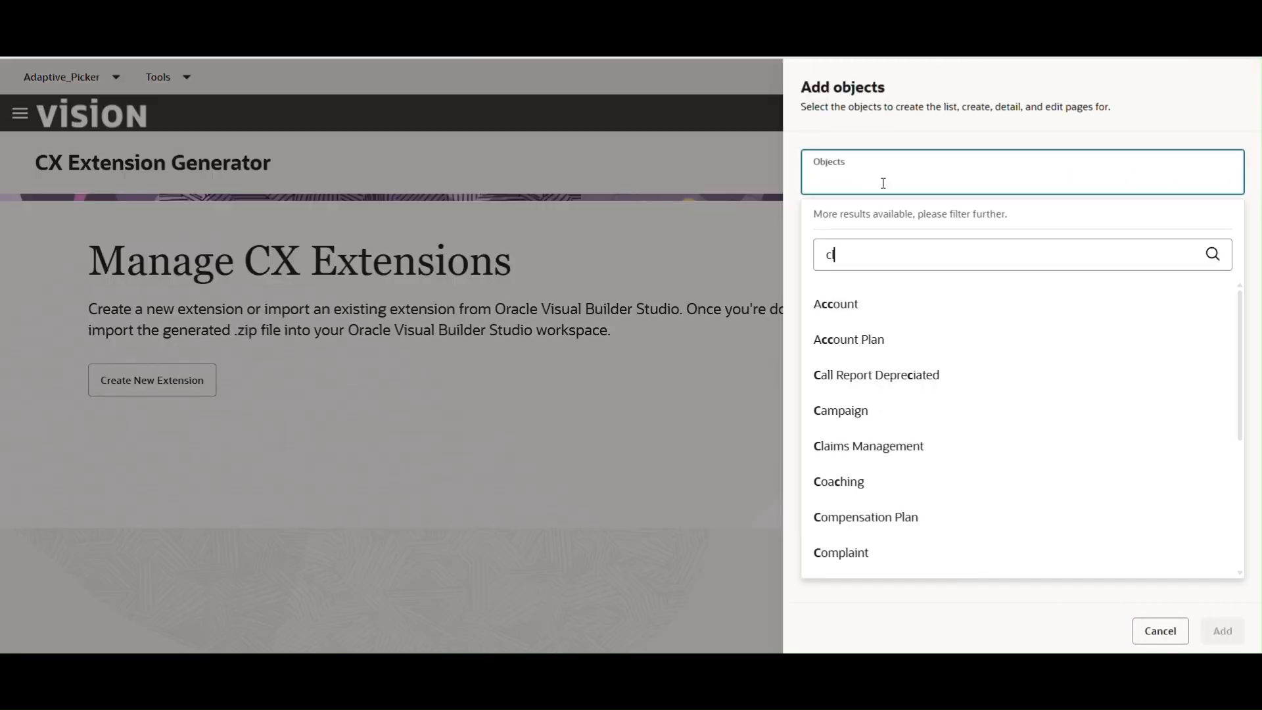
text(la)
click(888, 273)
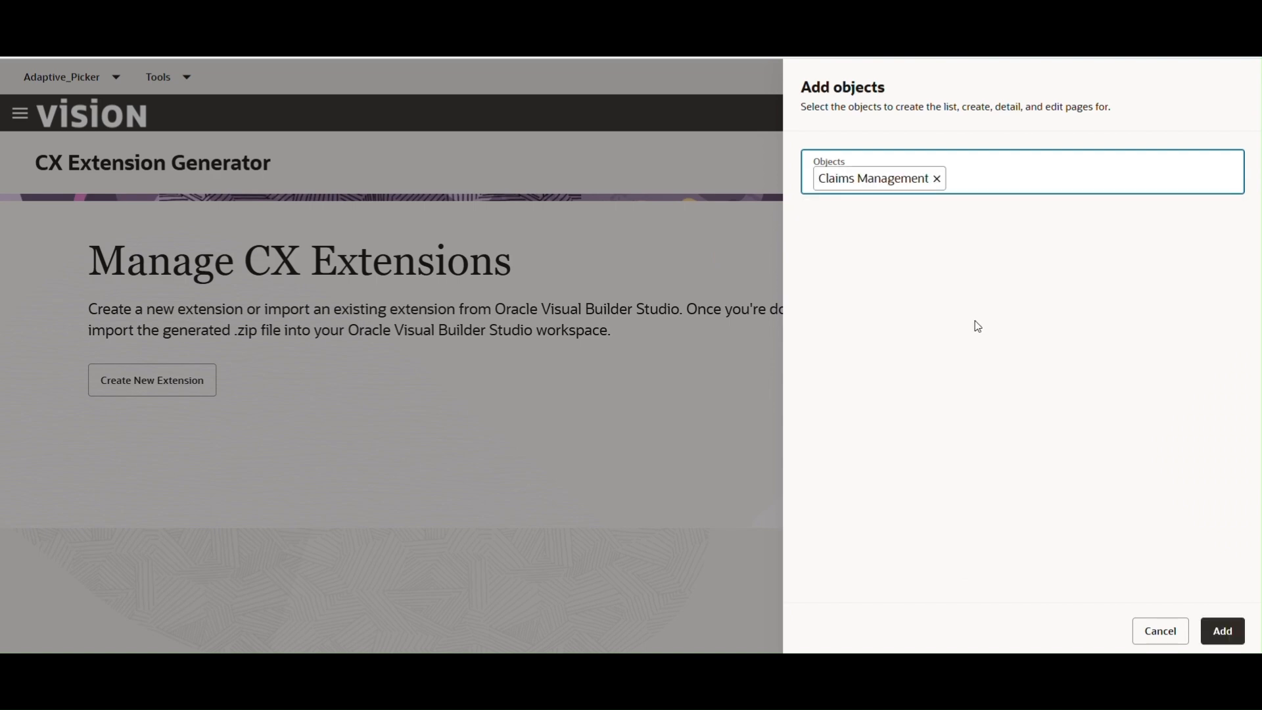
click(1221, 634)
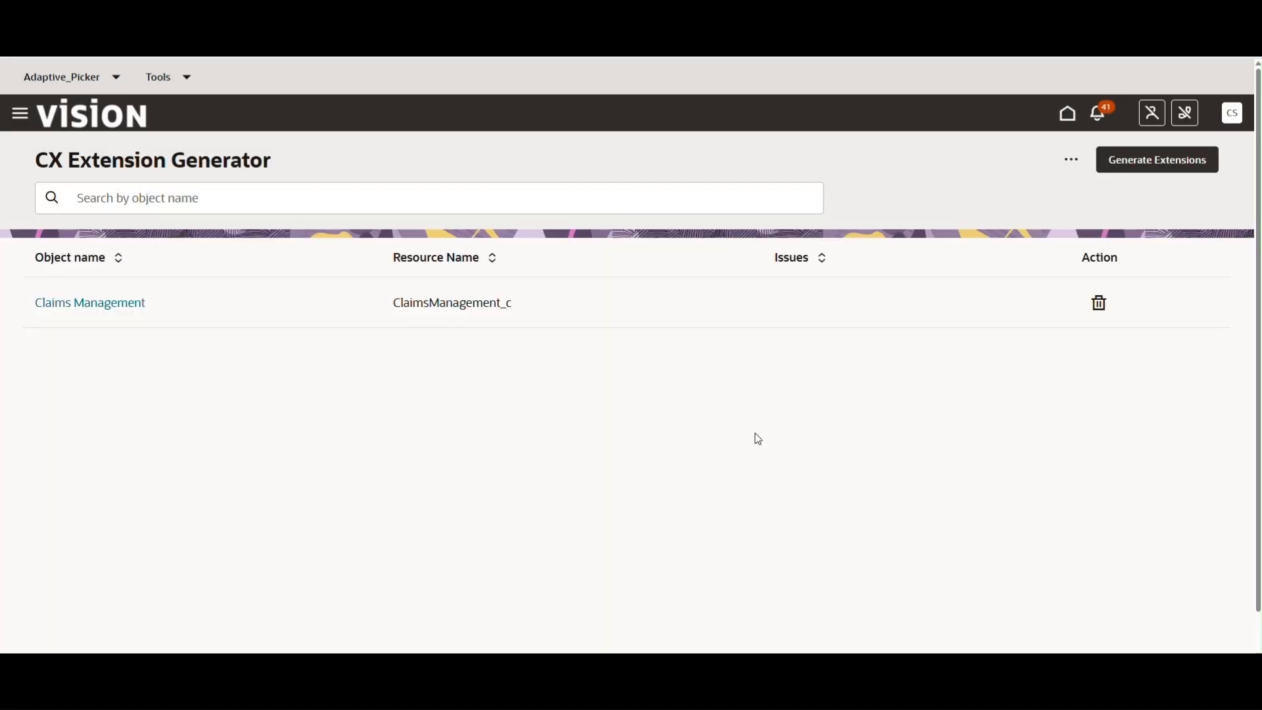
click(1173, 161)
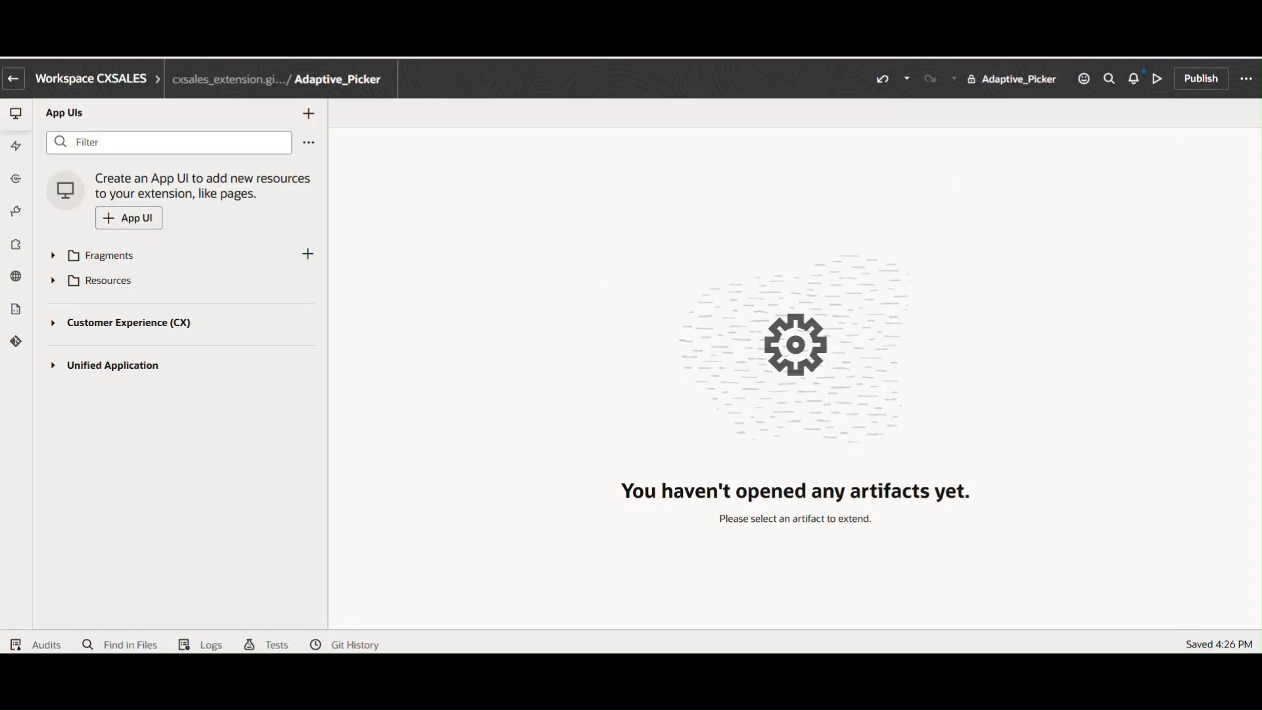
- Import the generated custom (2).zip into Workspace CXSALES in Visual Builder Studio, without deleting the existing root folder files
click(1247, 78)
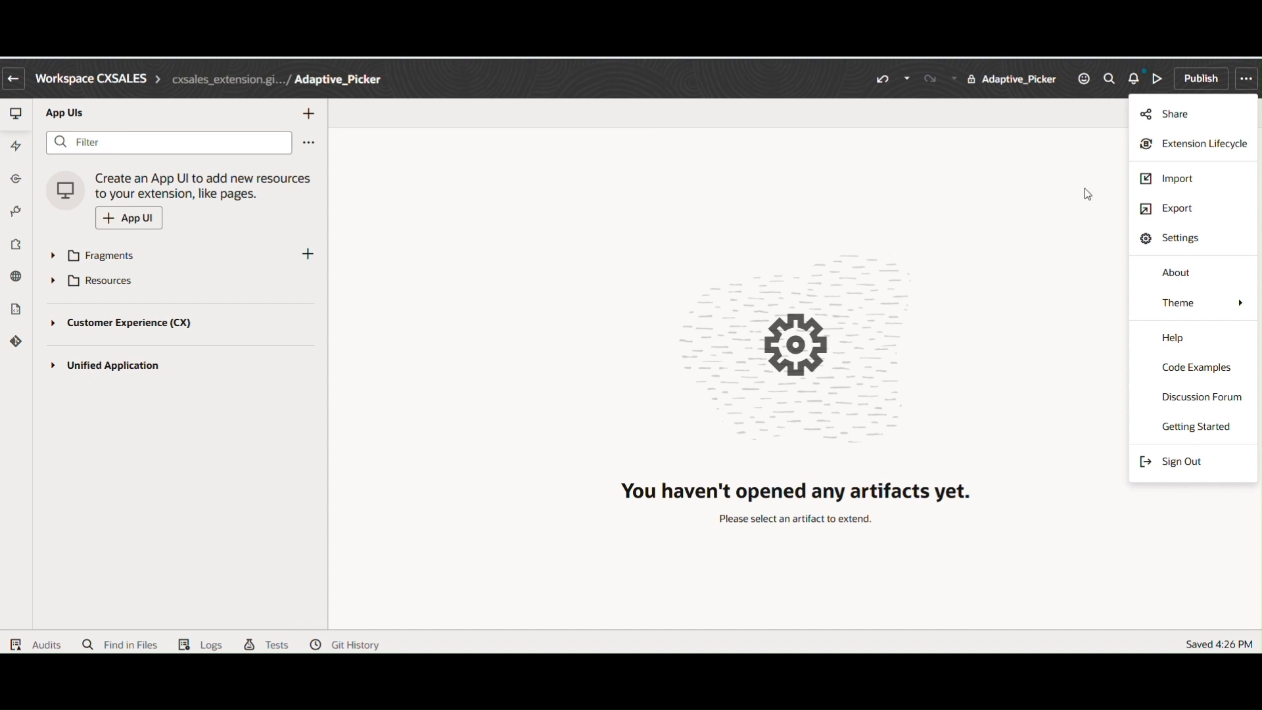
click(1177, 179)
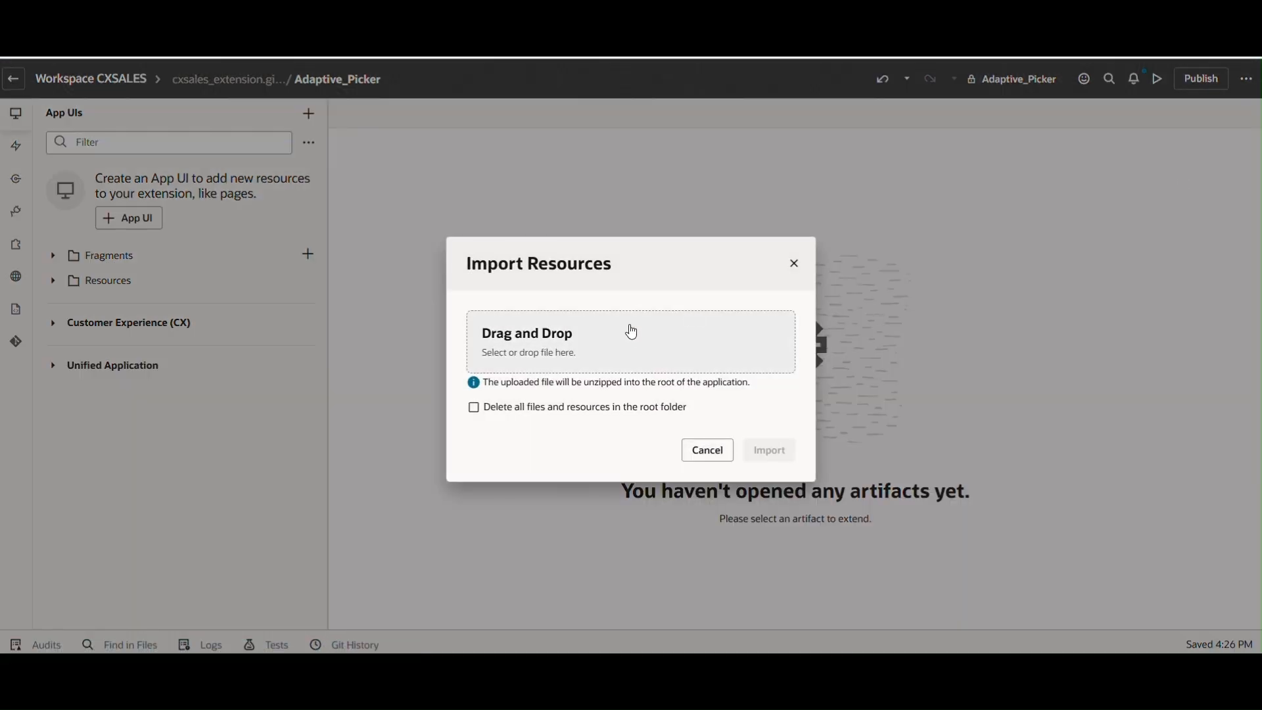
click(577, 337)
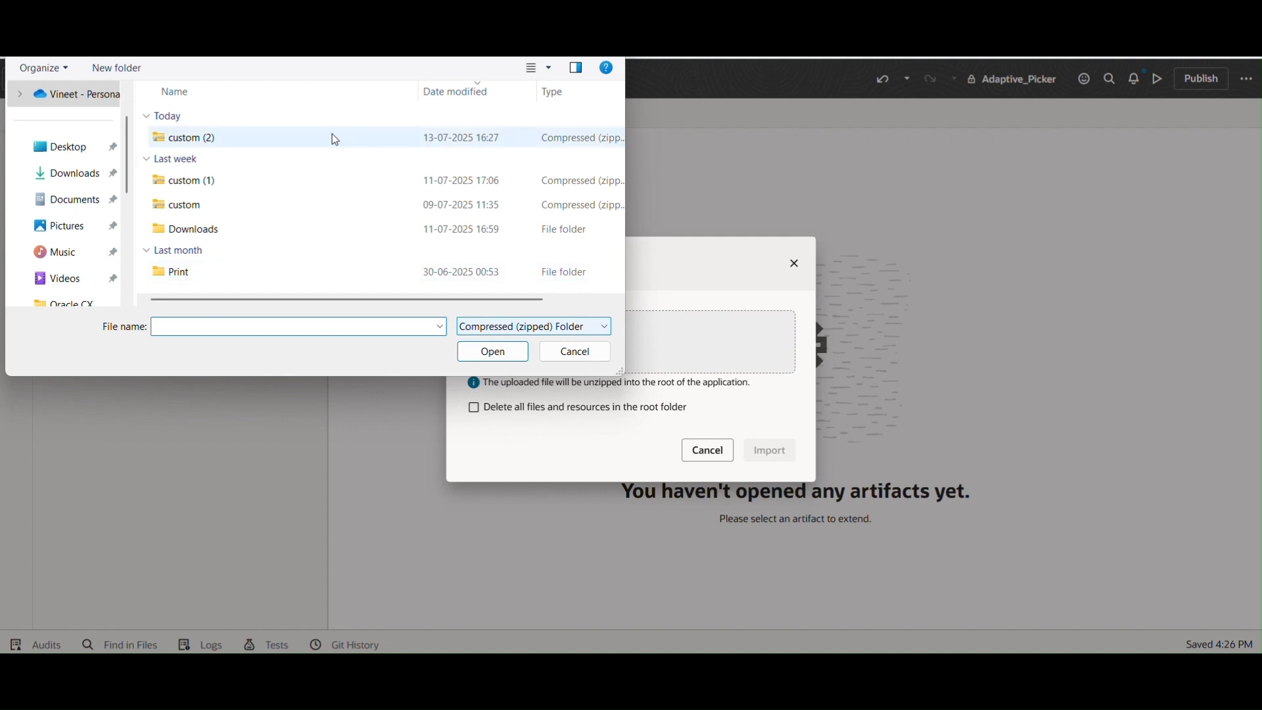
click(281, 142)
double_click(280, 142)
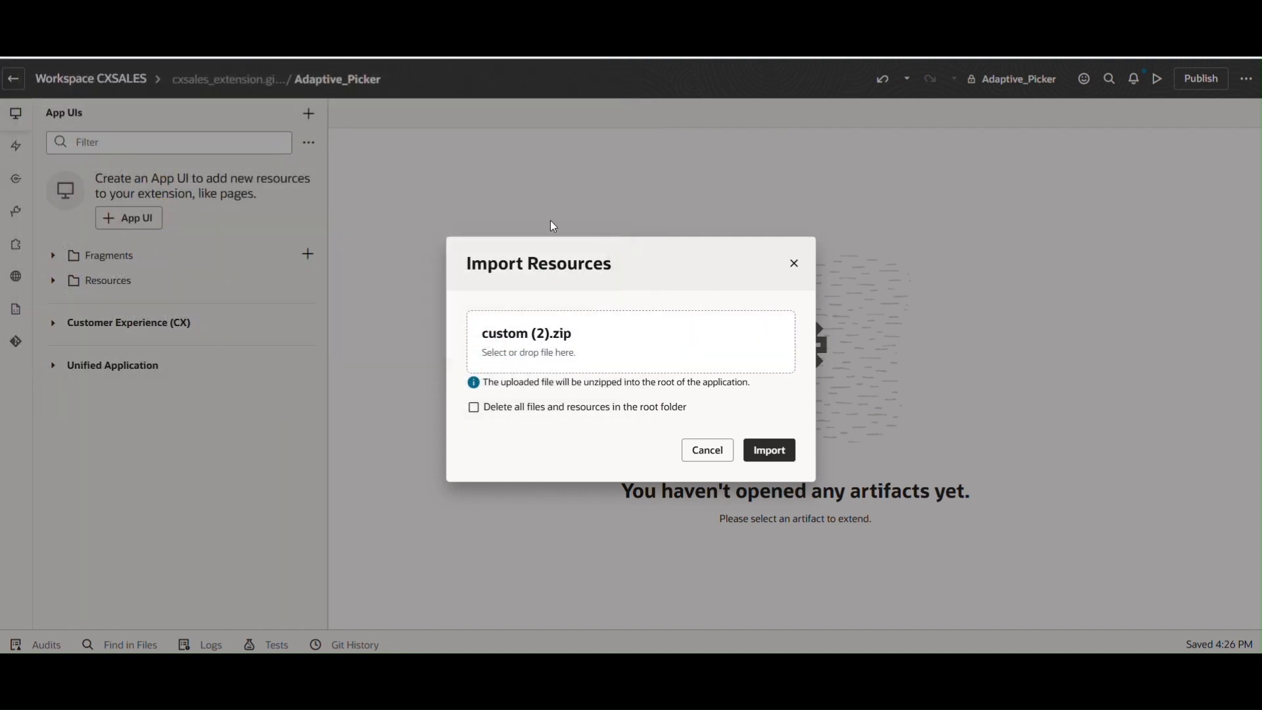
click(771, 451)
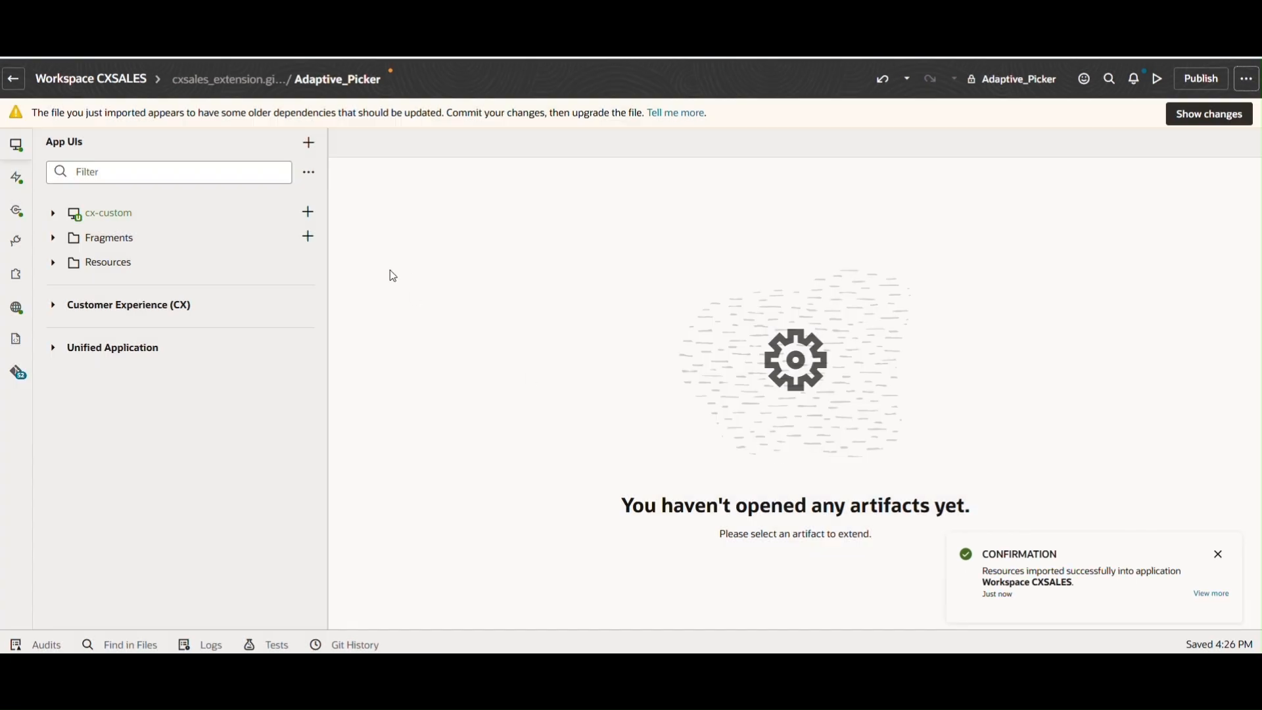
- Expand the claimsmanagement_c flow in cx-custom and commit all imported files with the message "Import done"
click(52, 217)
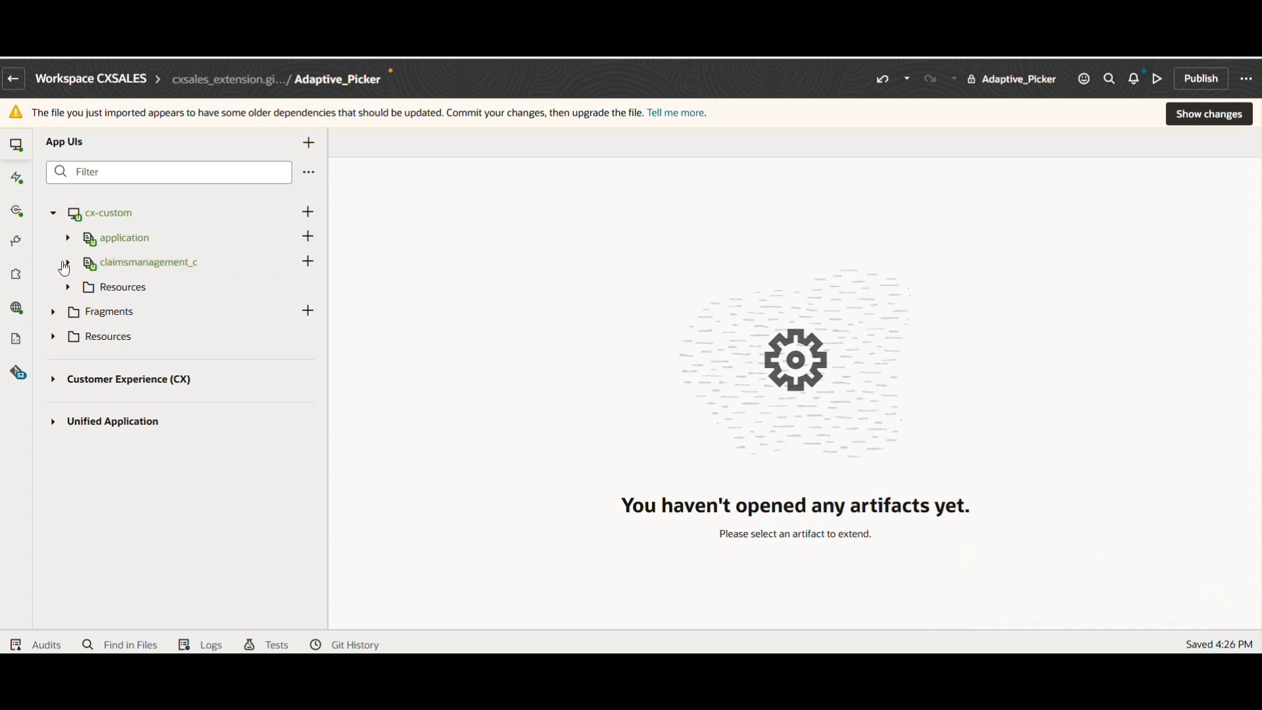
click(67, 264)
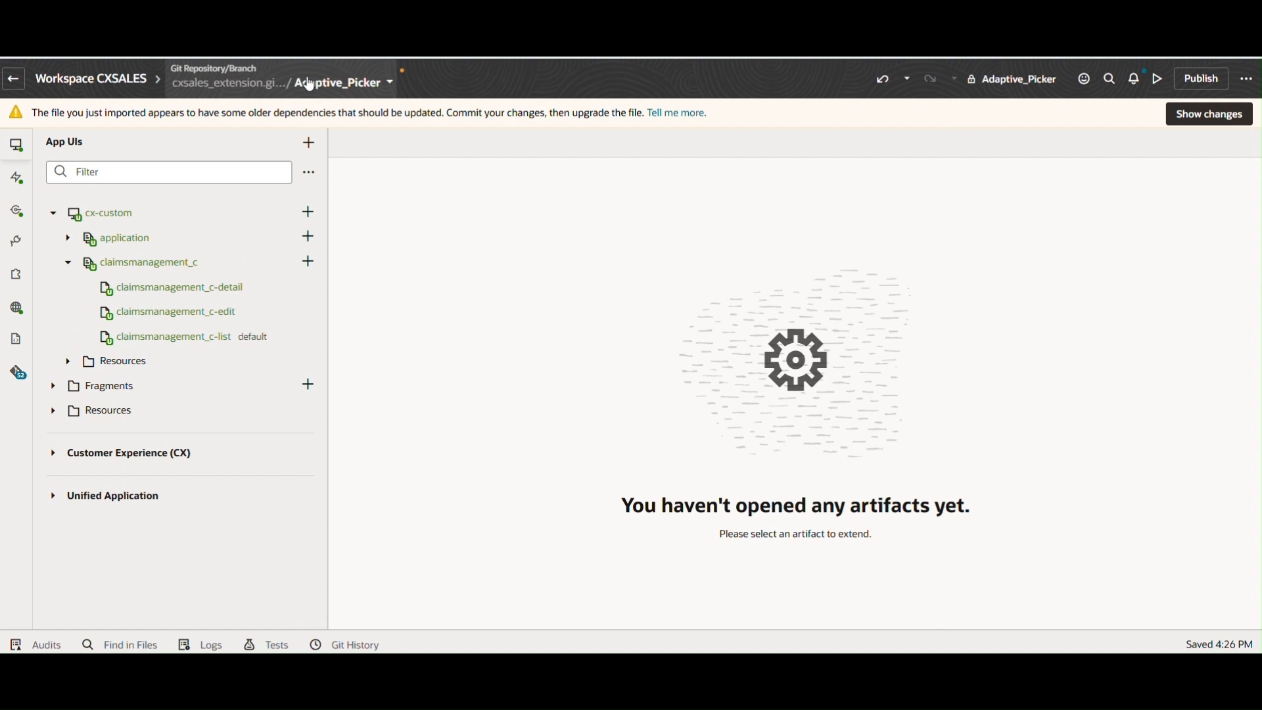
click(310, 84)
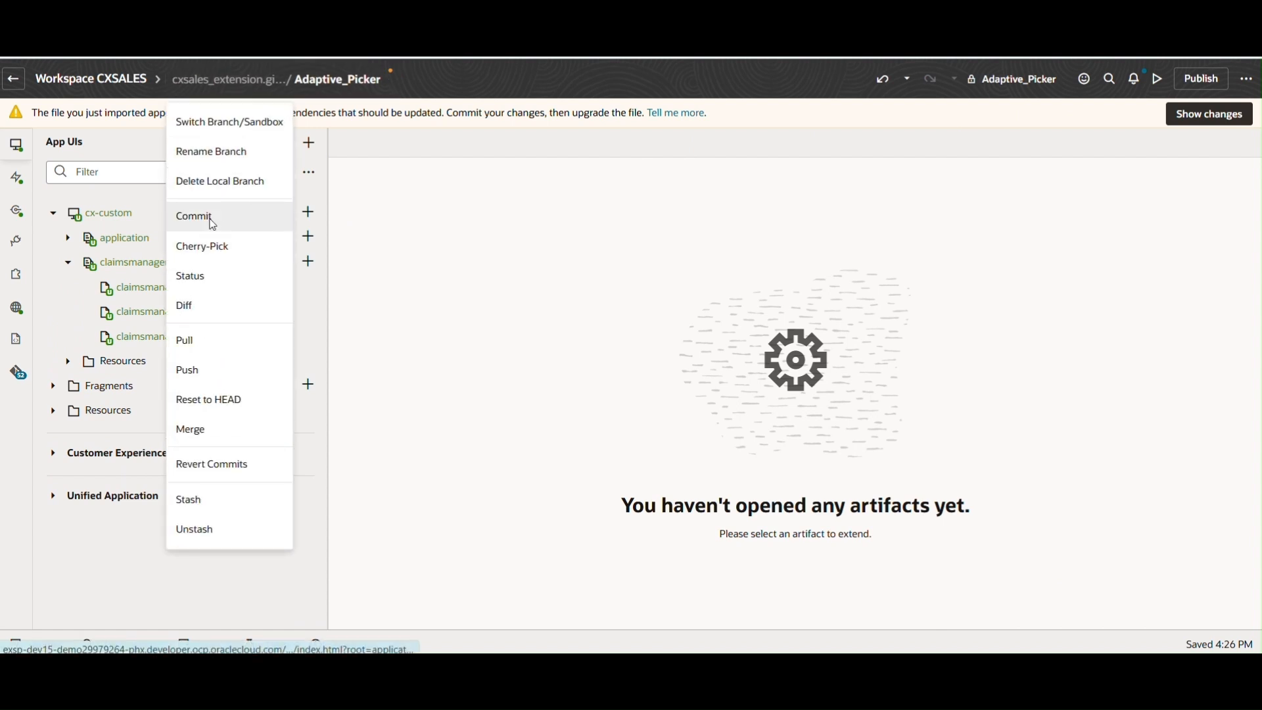
click(197, 217)
text(Import done)
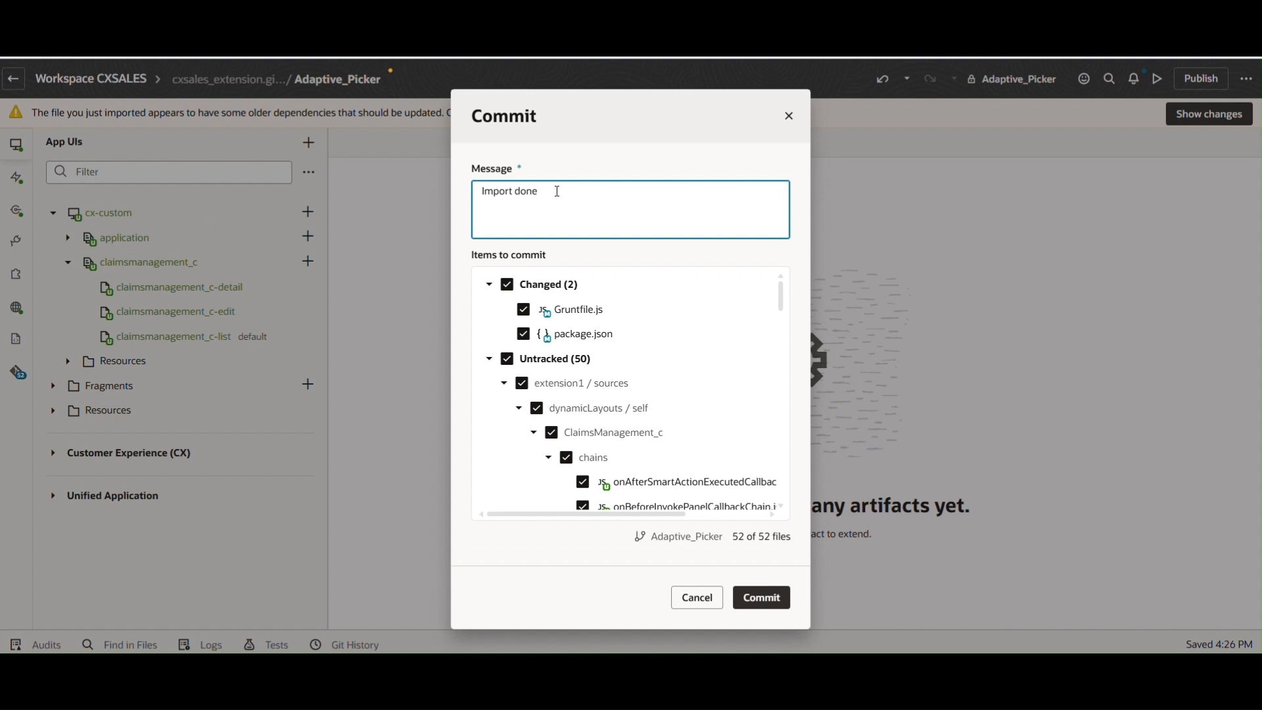
click(757, 601)
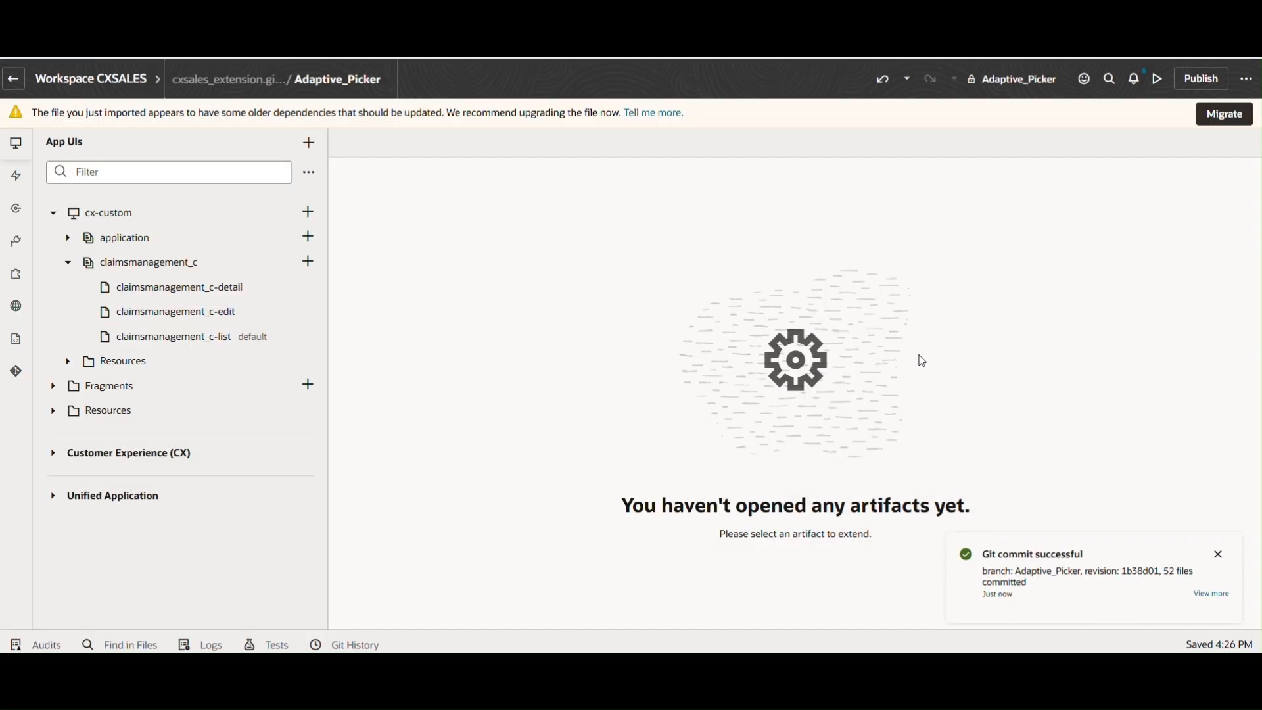
- Upgrade the imported files to the latest available version and commit the package.json change with the message "Test"
click(1222, 119)
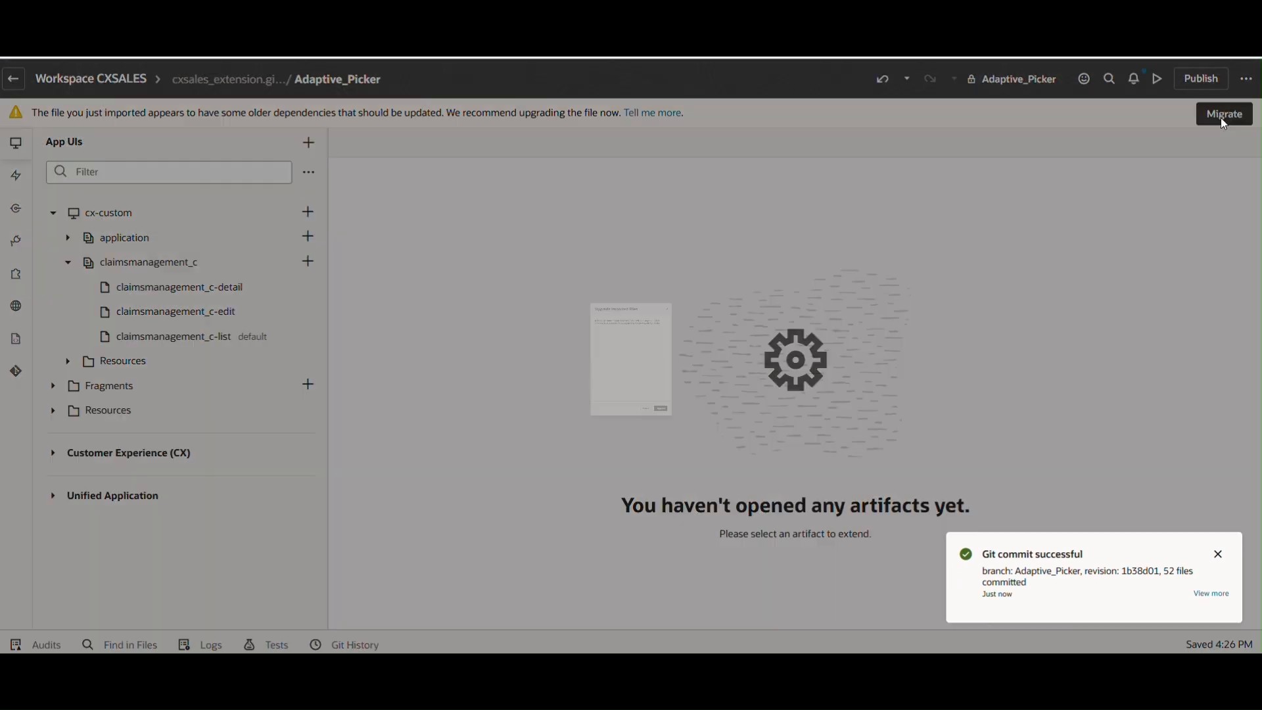
click(762, 582)
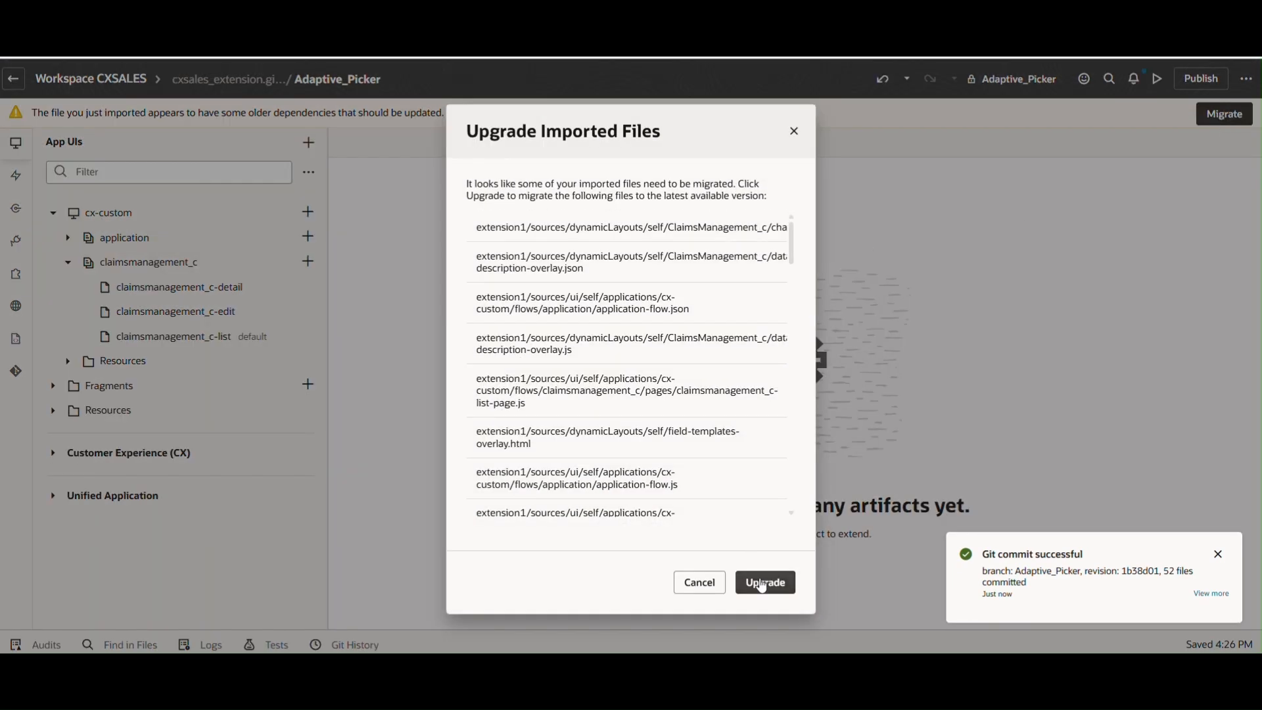
click(764, 584)
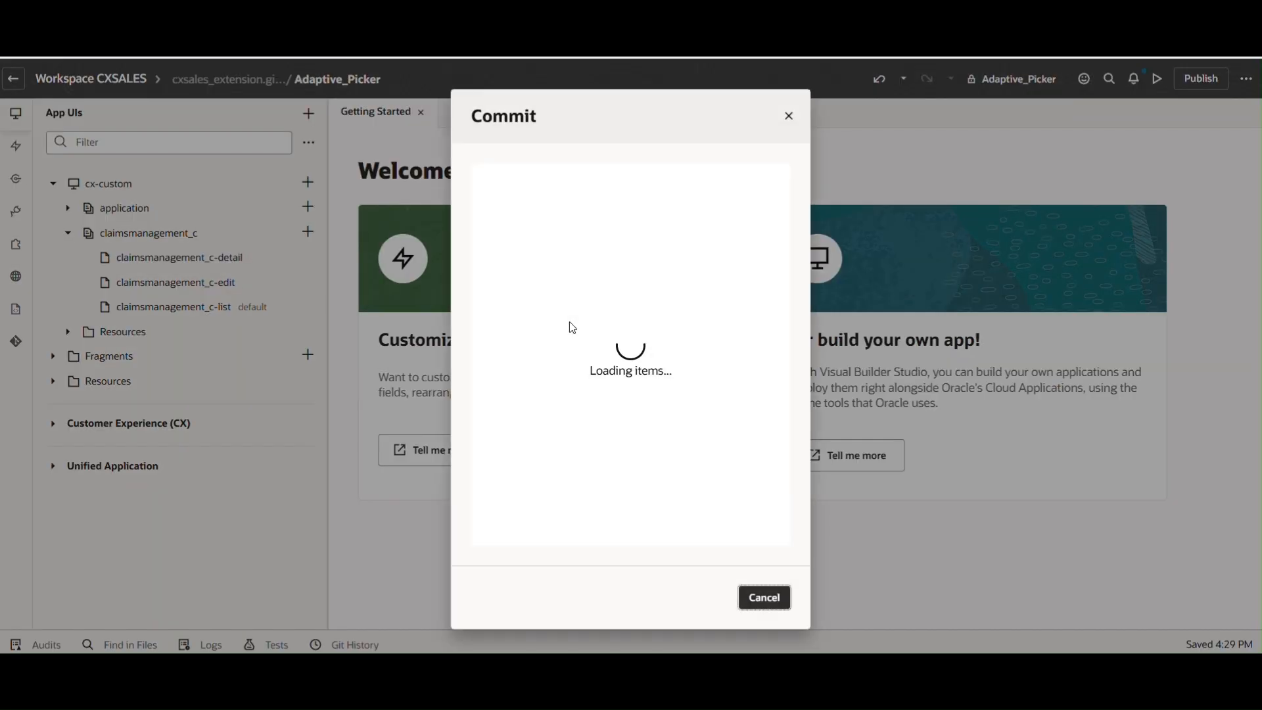
text(Test)
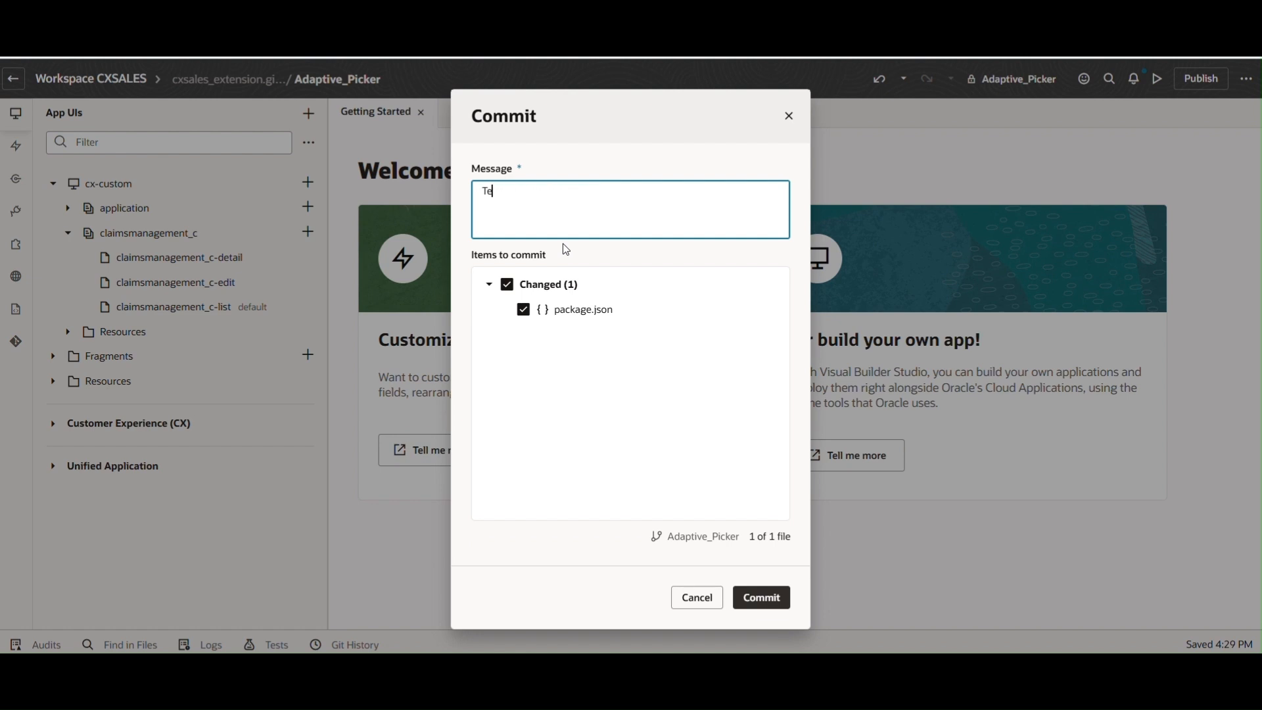
click(761, 598)
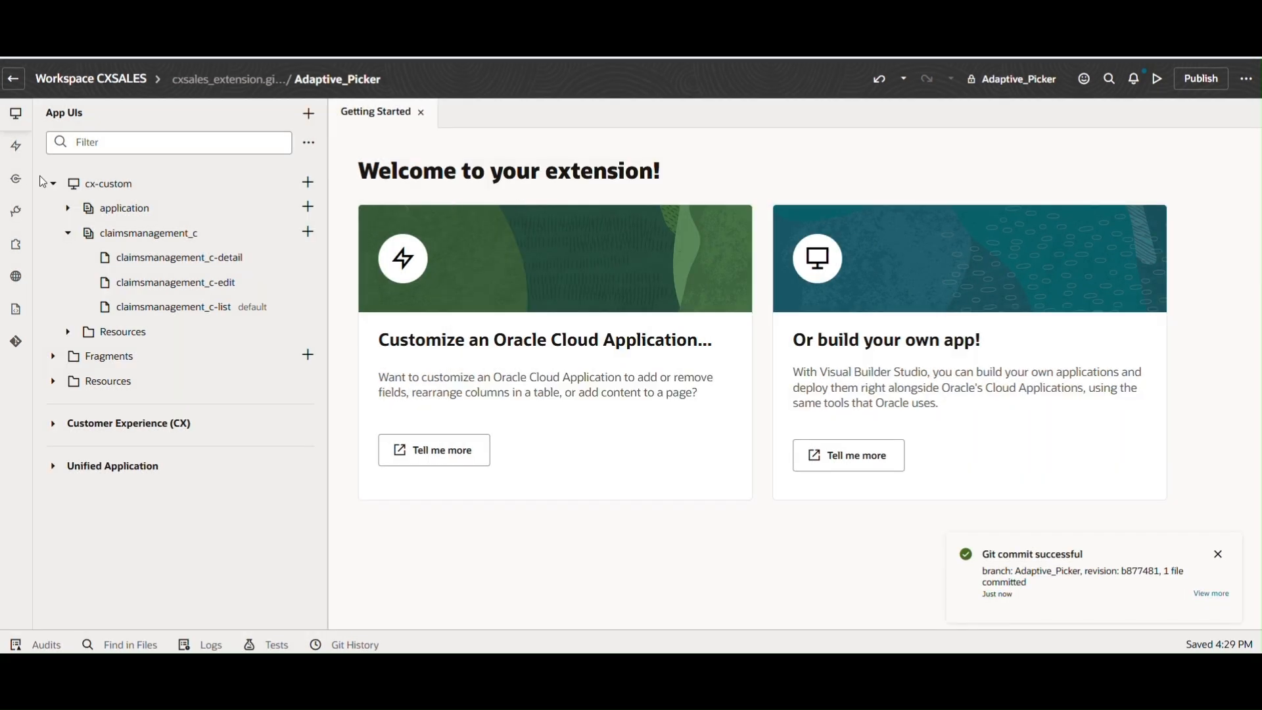
- Open the ClaimsManagement_c layout and close the Getting Started page
click(16, 152)
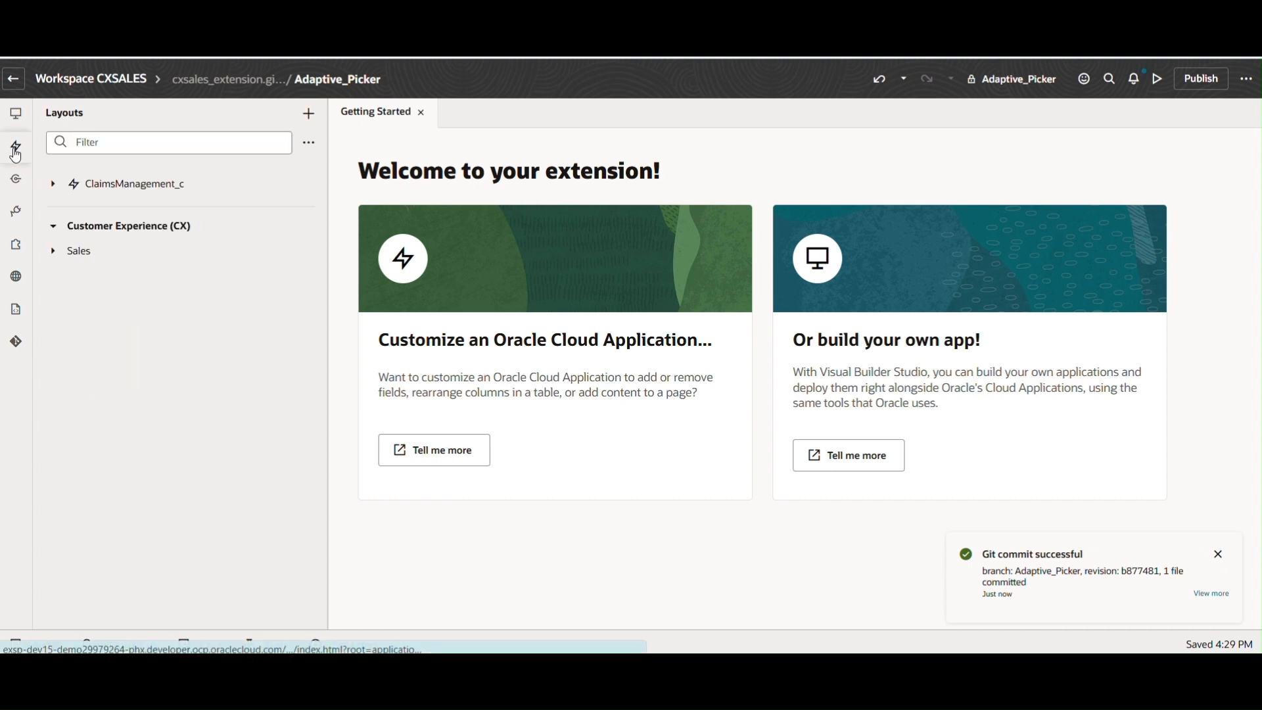
click(121, 192)
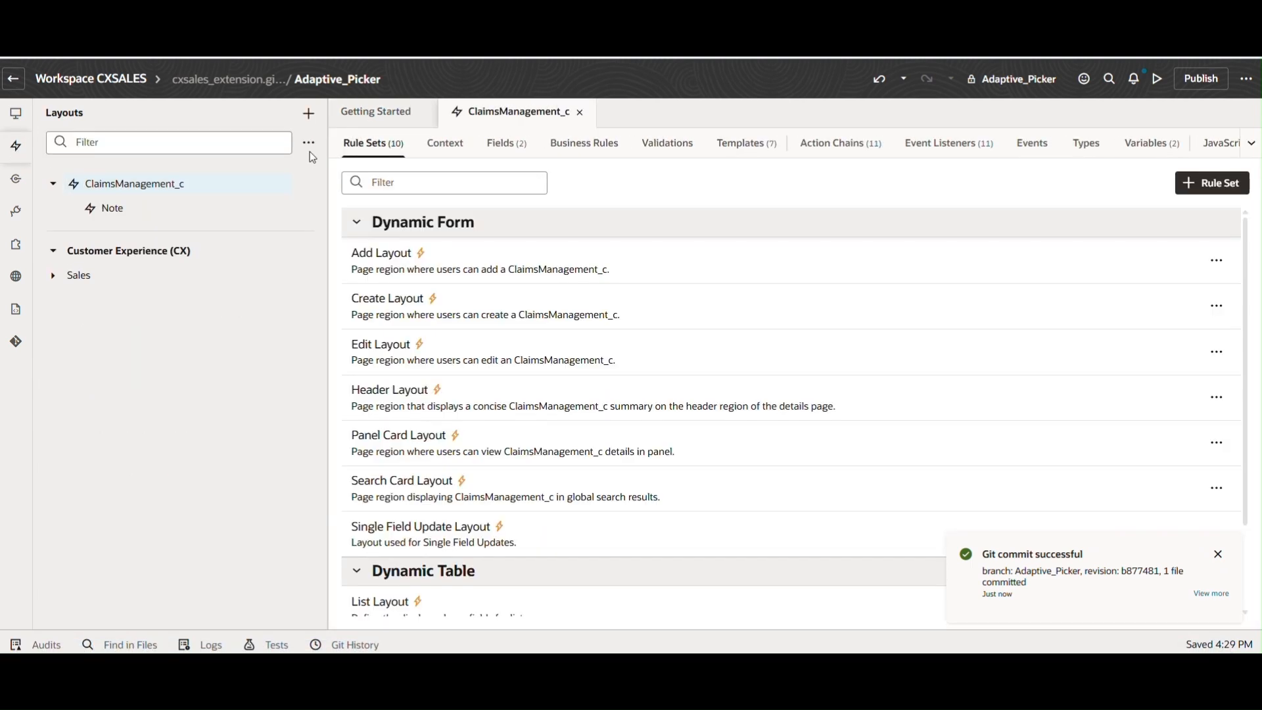
click(424, 113)
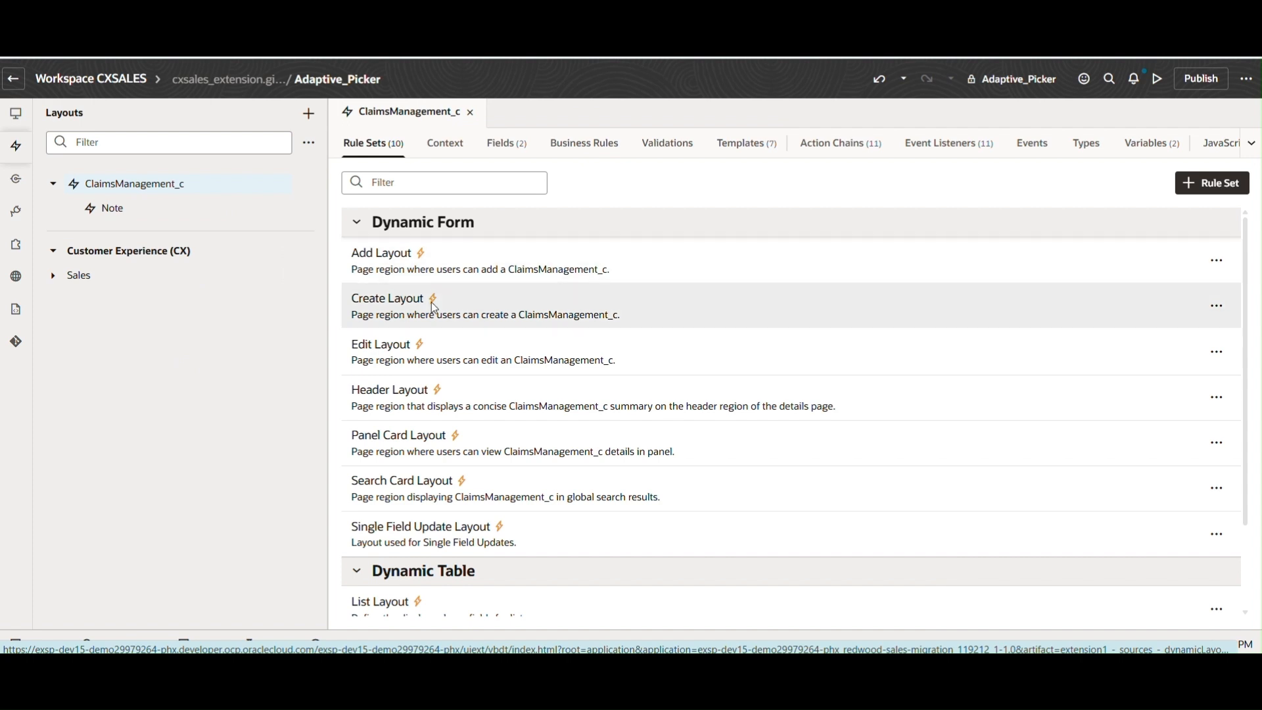
- Duplicate the default layout in the Create Layout rule set and open the copy for editing
click(531, 307)
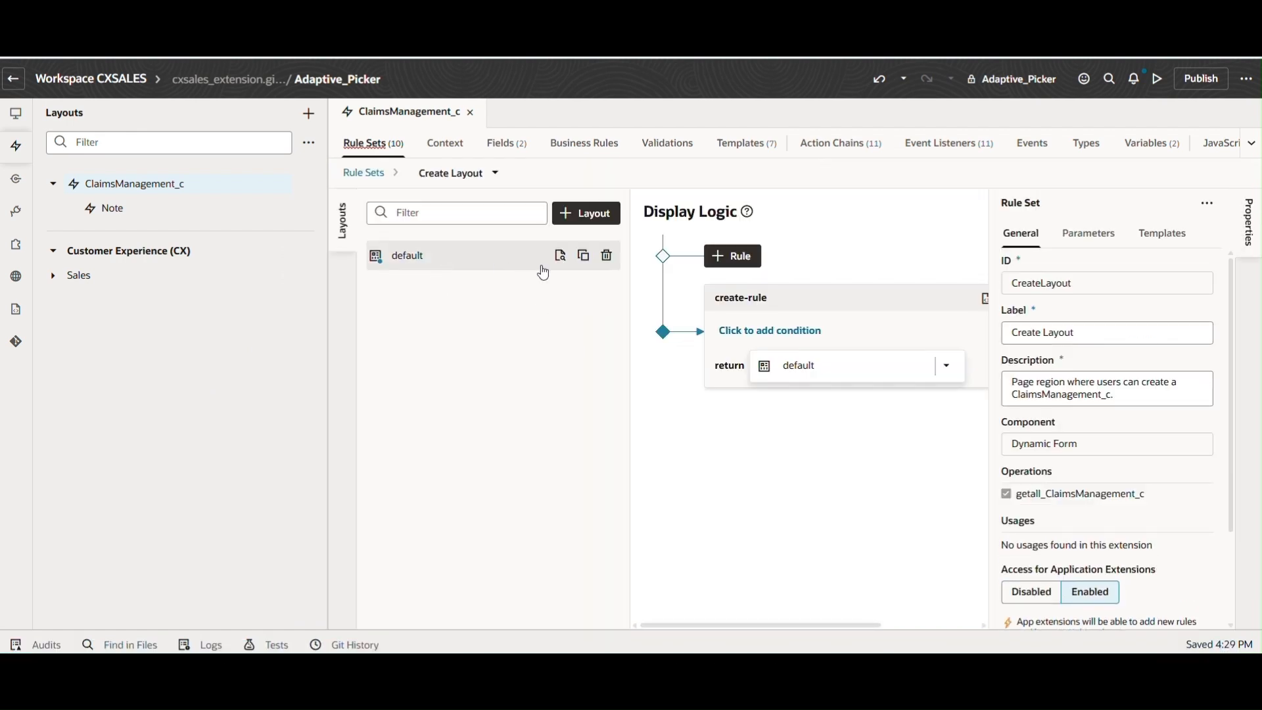
click(586, 256)
click(760, 453)
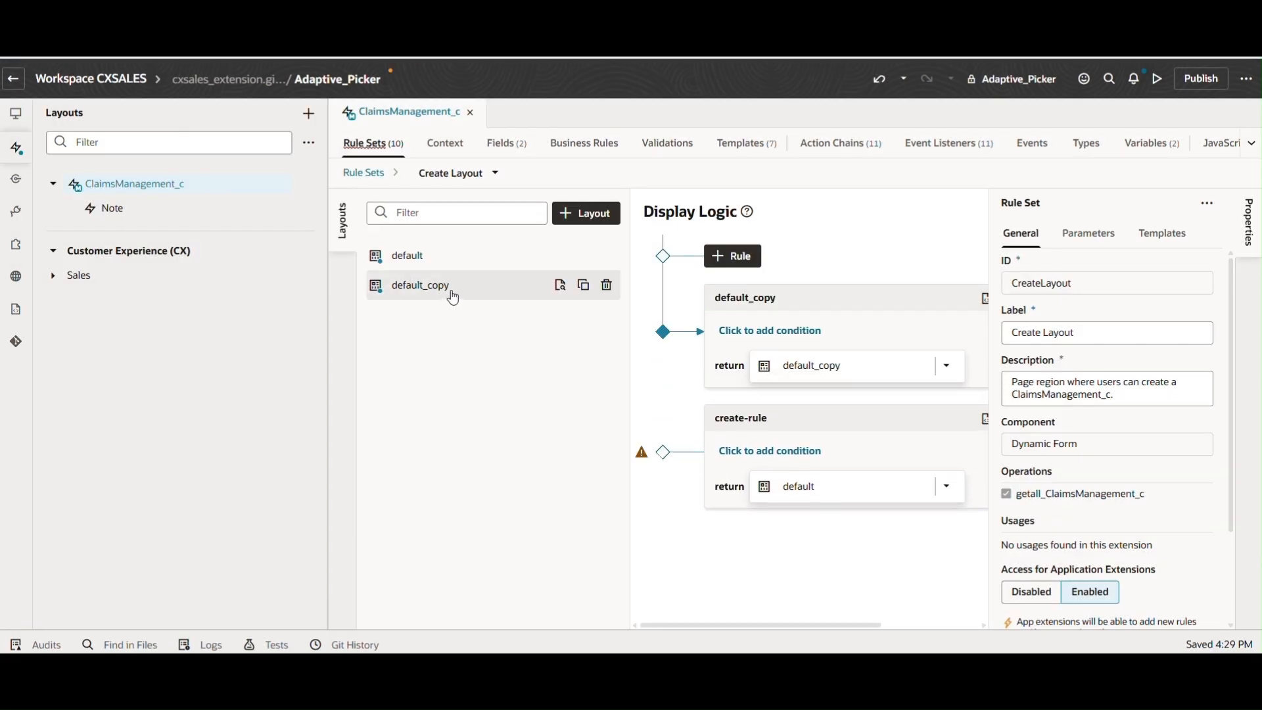
click(451, 290)
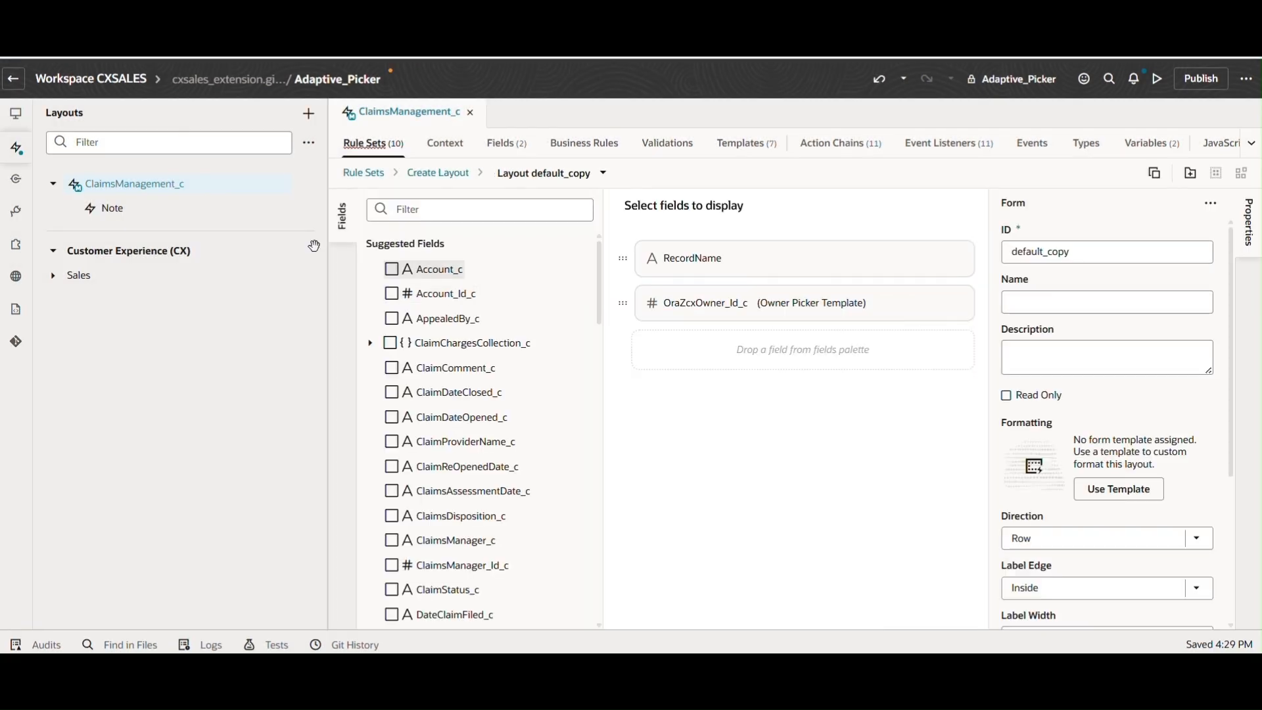
- Add the Account_Id_c field to the copied layout, between RecordName and OraZcxOwner_Id_c
click(15, 116)
click(15, 116)
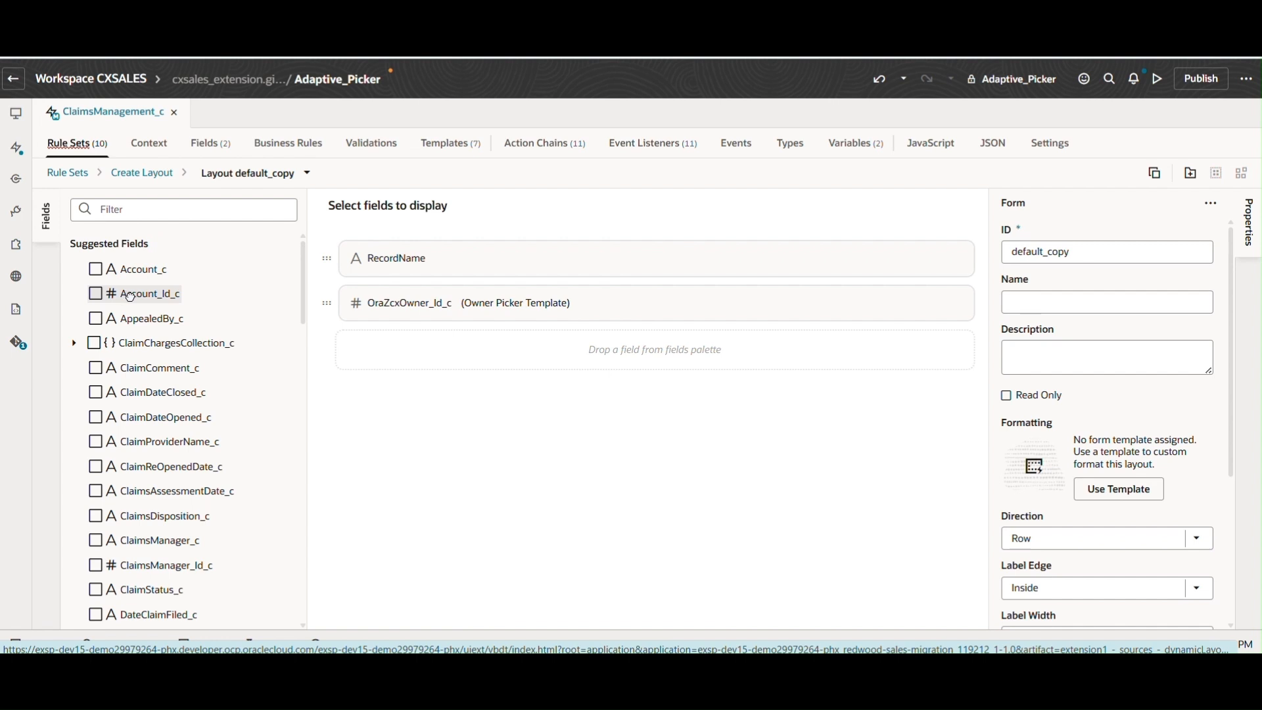
drag(131, 296, 421, 284)
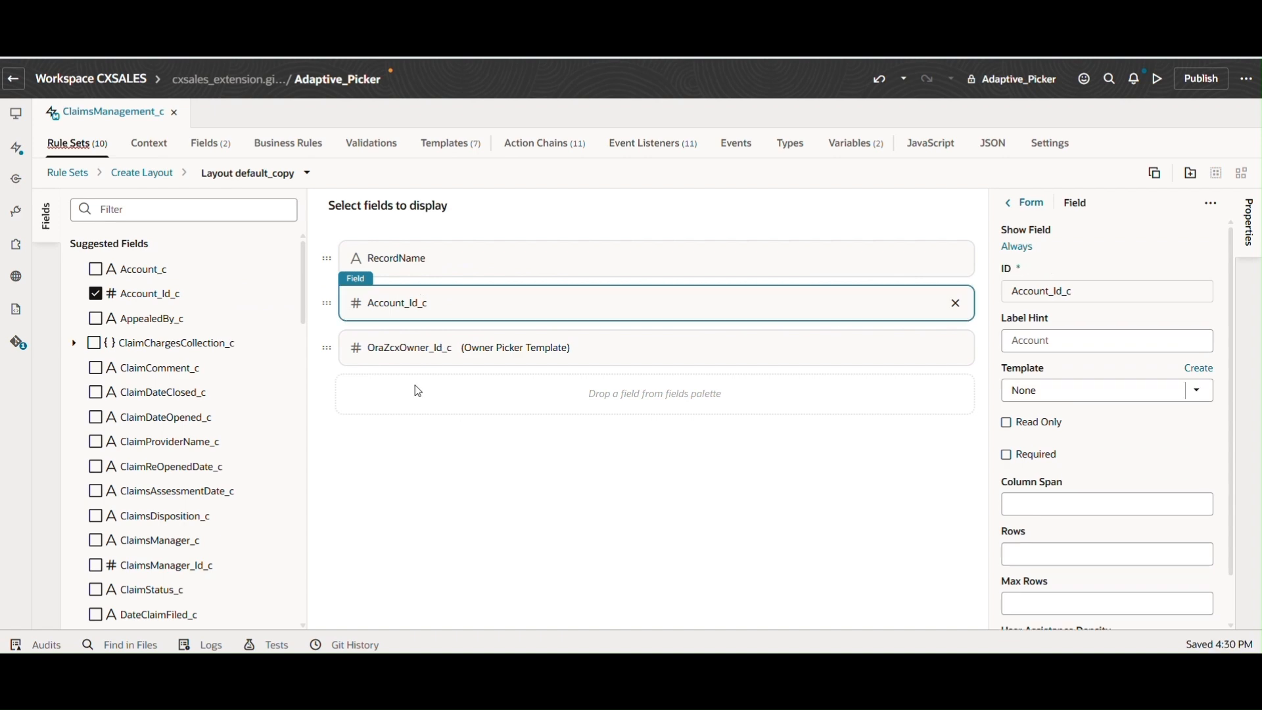
- Open the claimsmanagement_c-list page, preview it and bring up the Create Claims Management form
click(19, 119)
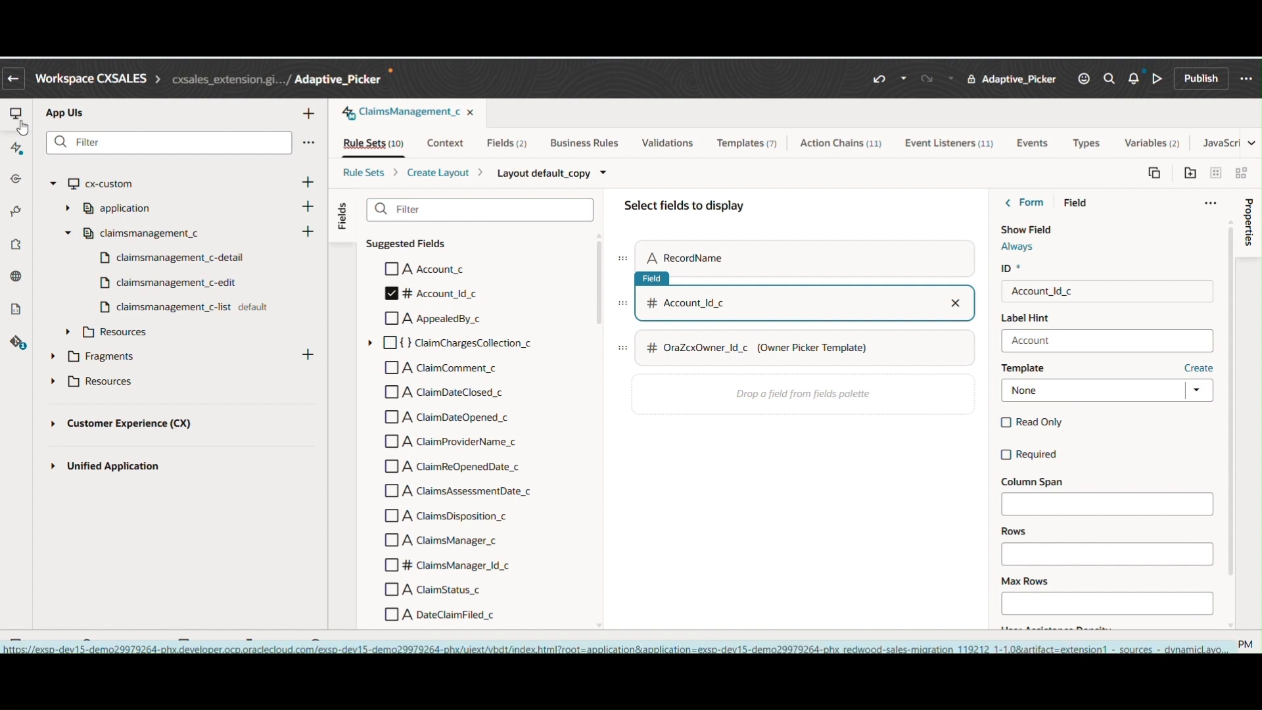
click(181, 313)
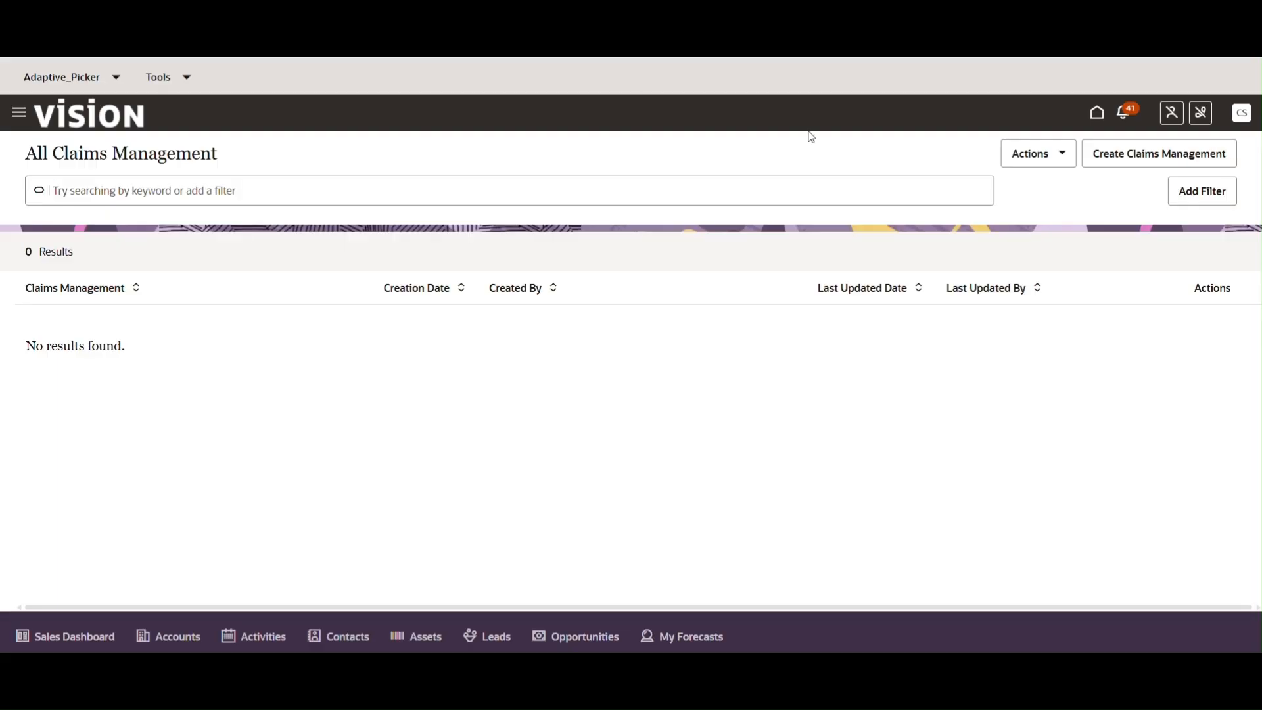
click(1160, 154)
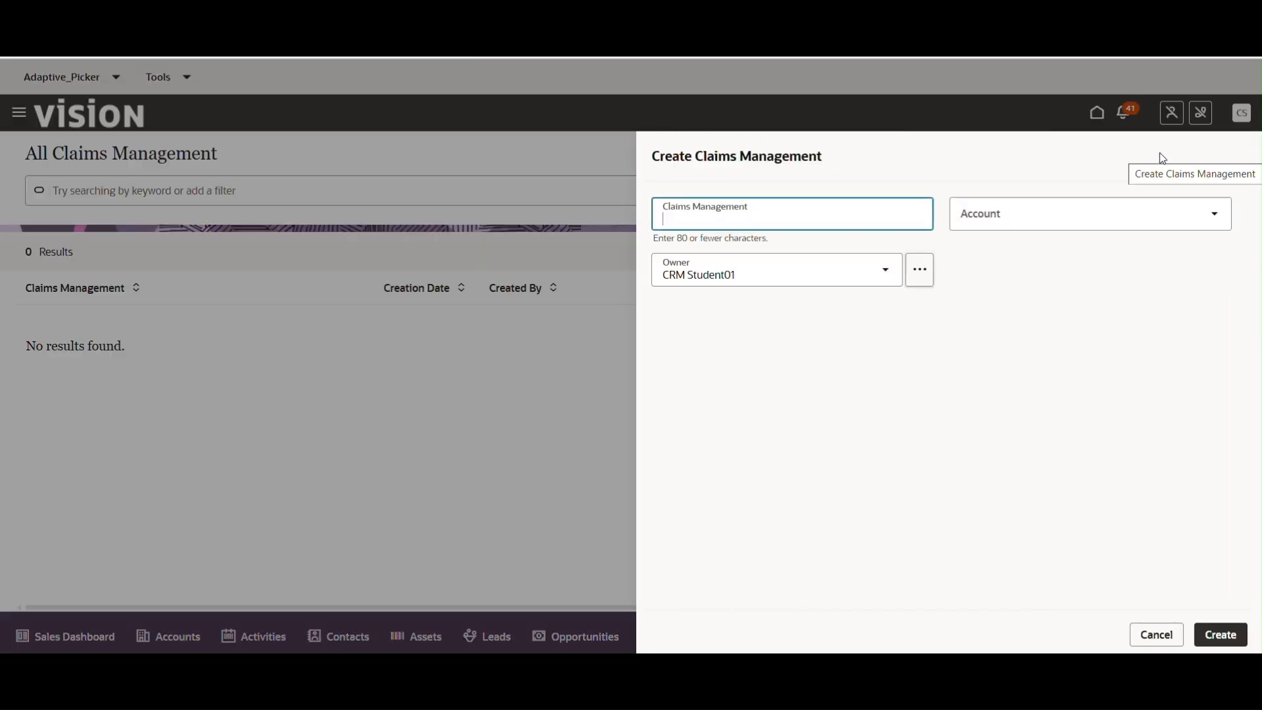
- Browse the Account choices, filter them by "China" and cancel the Create Claims Management form
click(1107, 217)
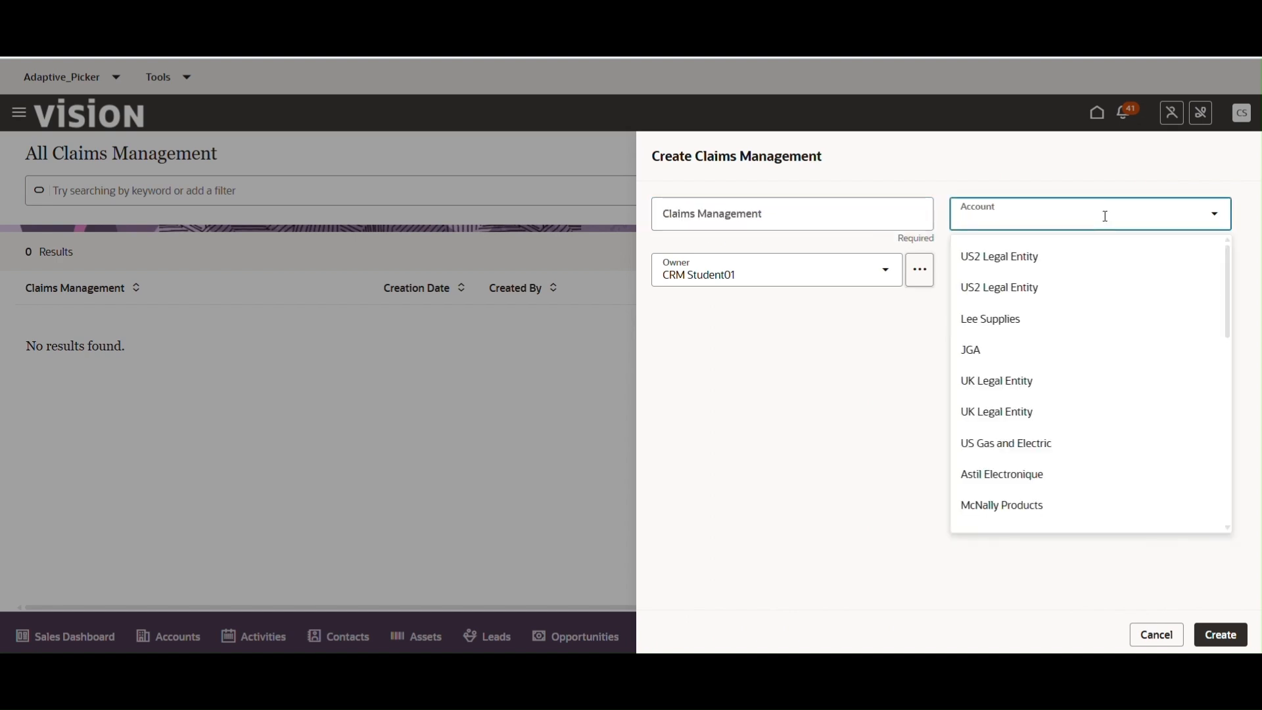
scroll(1107, 416, down, 5)
scroll(1109, 421, down, 10)
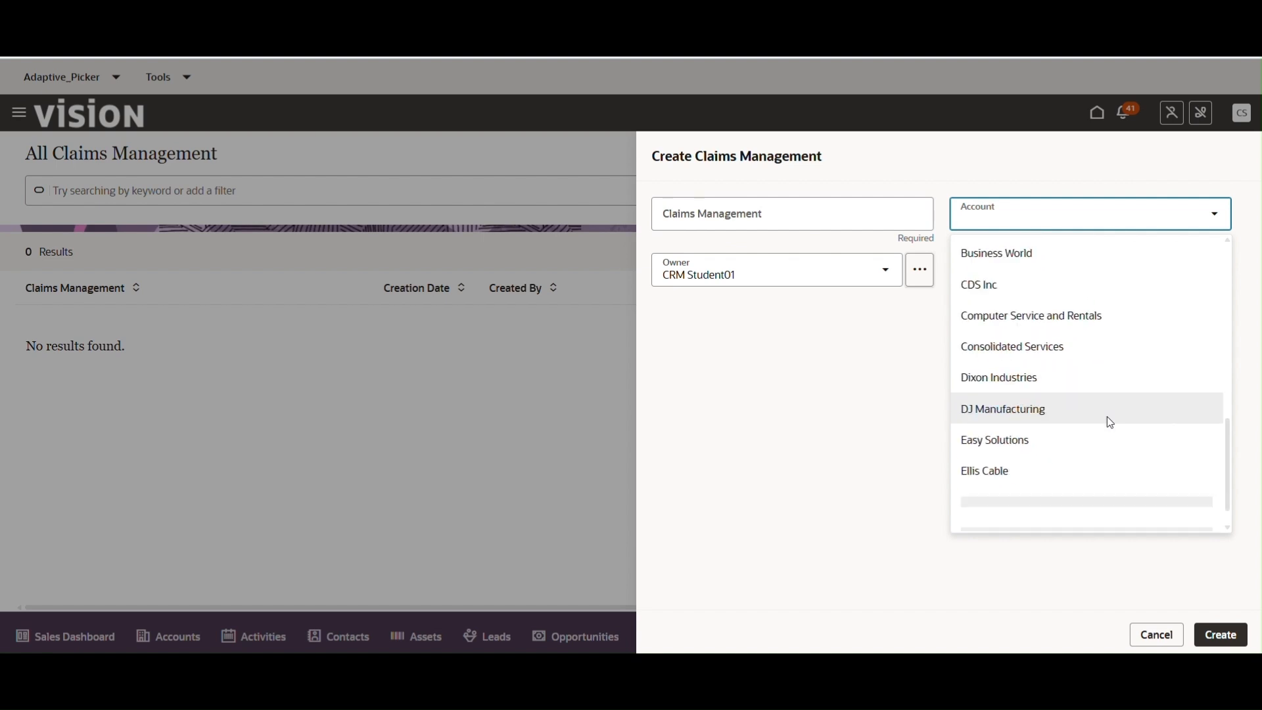
scroll(1107, 418, down, 15)
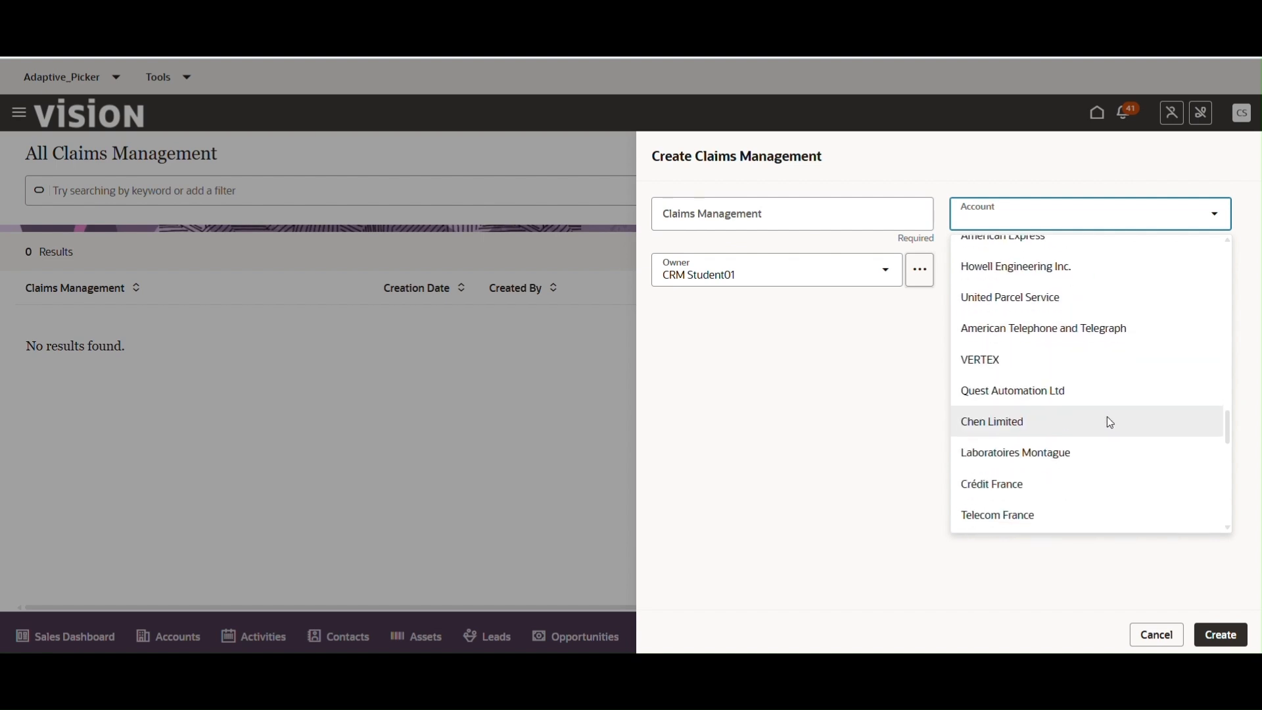
scroll(1109, 423, down, 3)
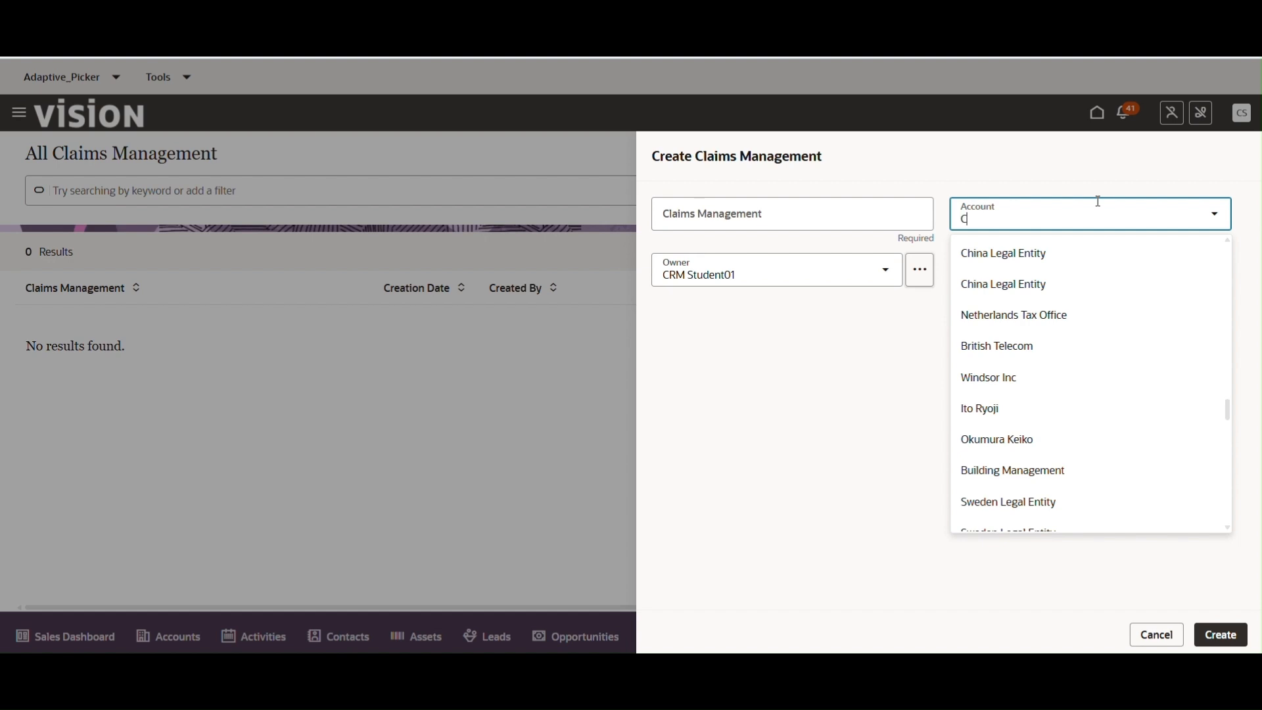
text(na)
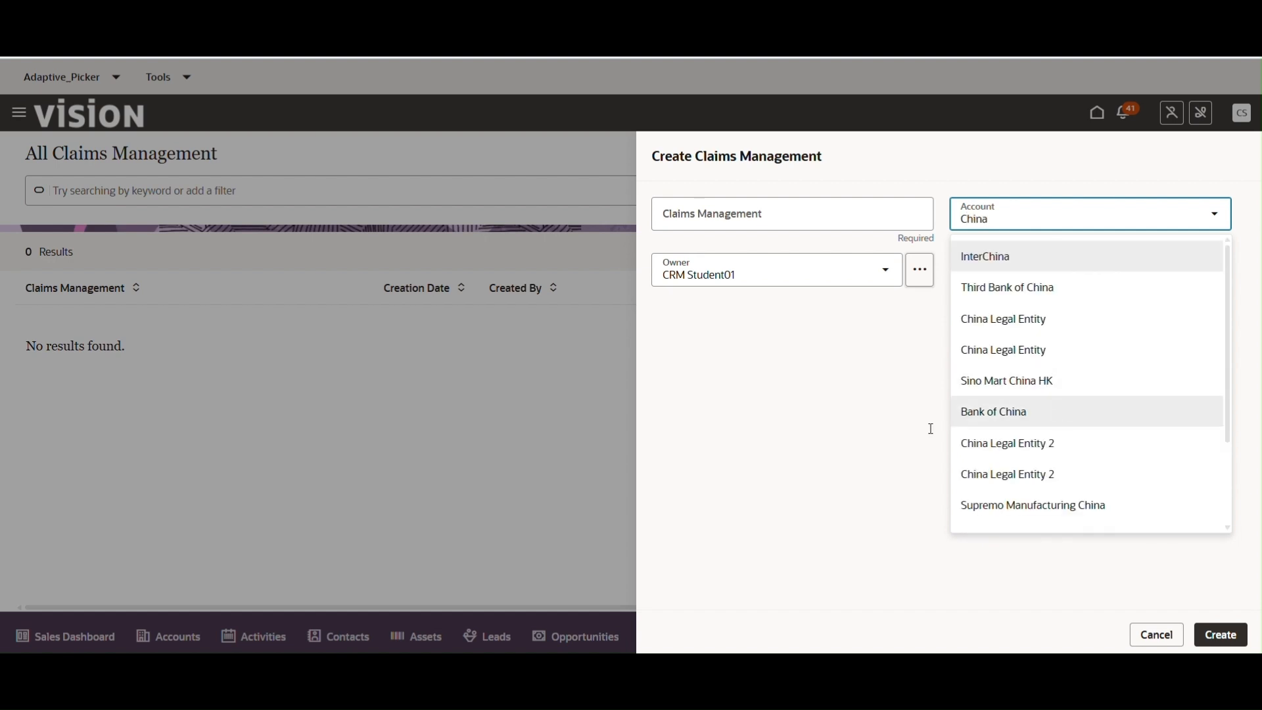
click(838, 436)
click(1174, 635)
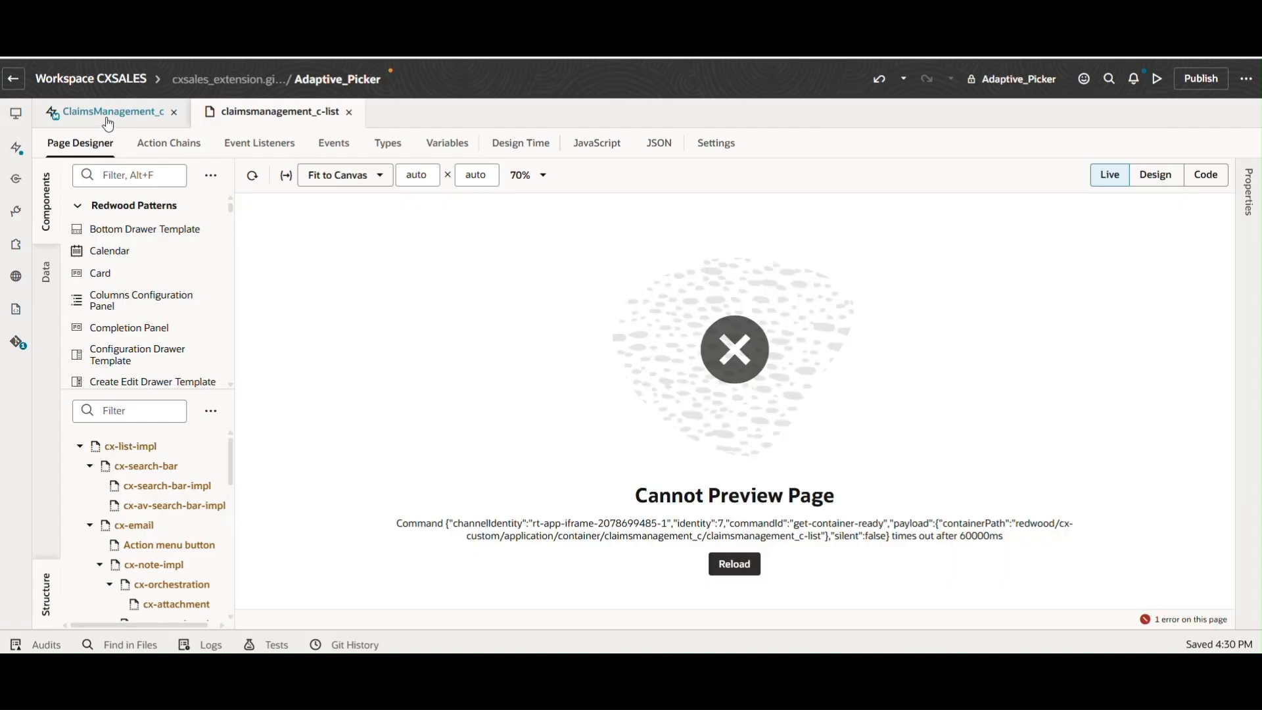
- Return to the ClaimsManagement_c layout and create a field template labelled "AccountPicker" for Account_Id_c
click(108, 122)
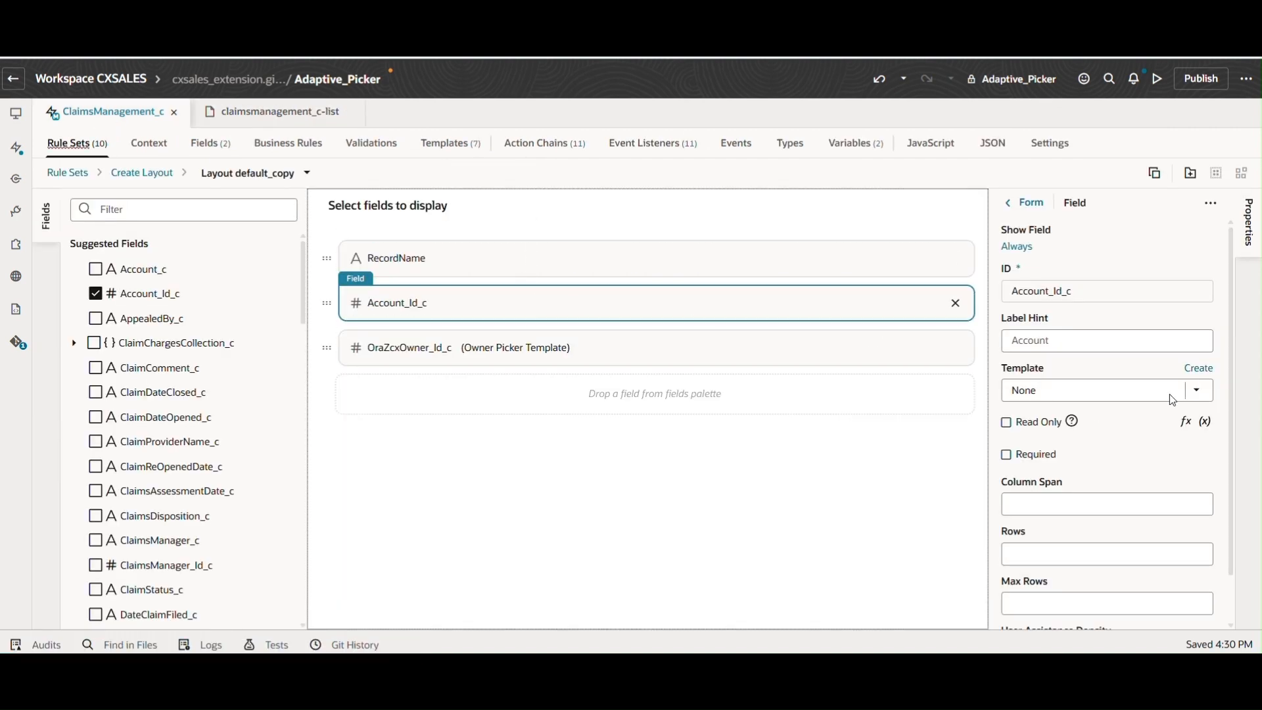
click(1200, 370)
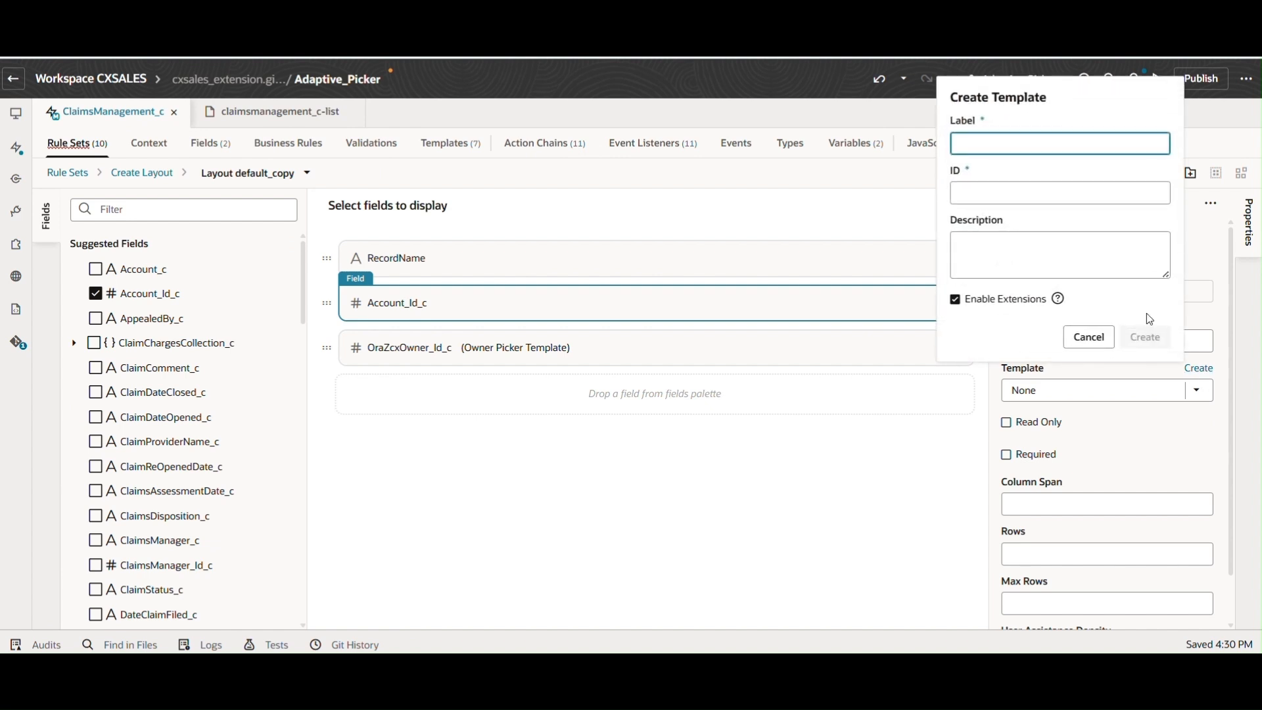
text(Accou)
text(icker)
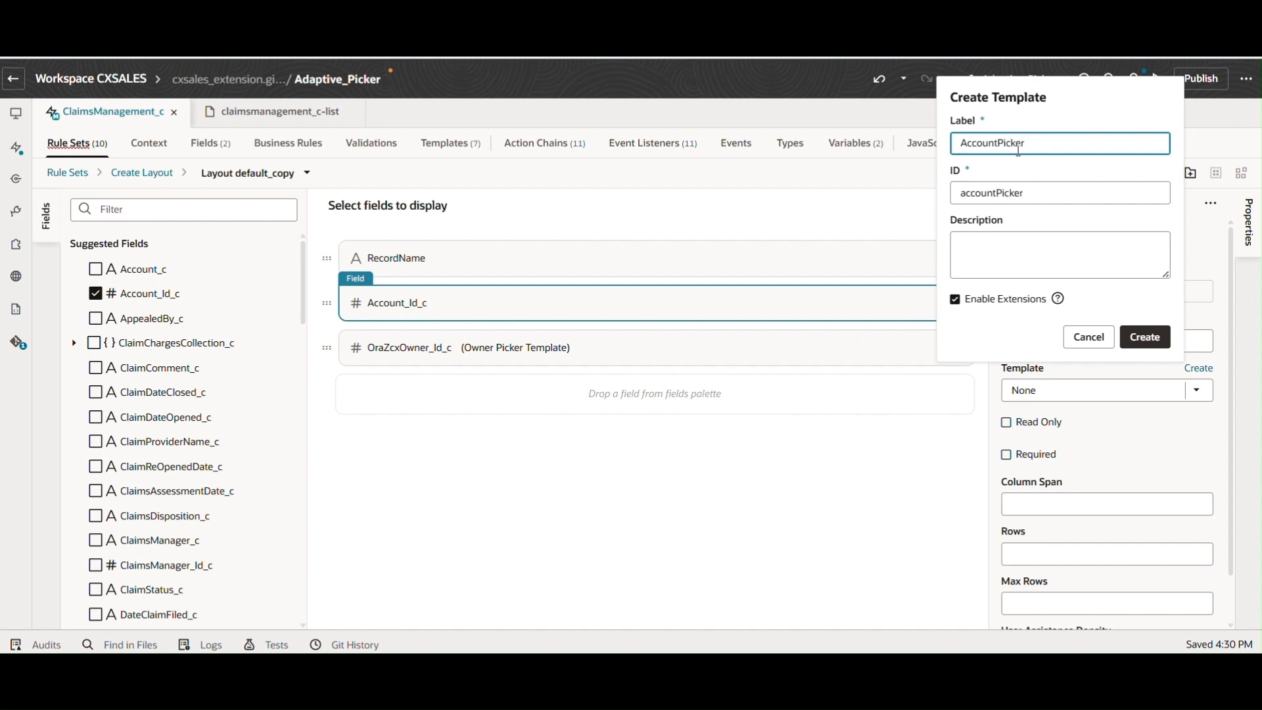
click(1144, 337)
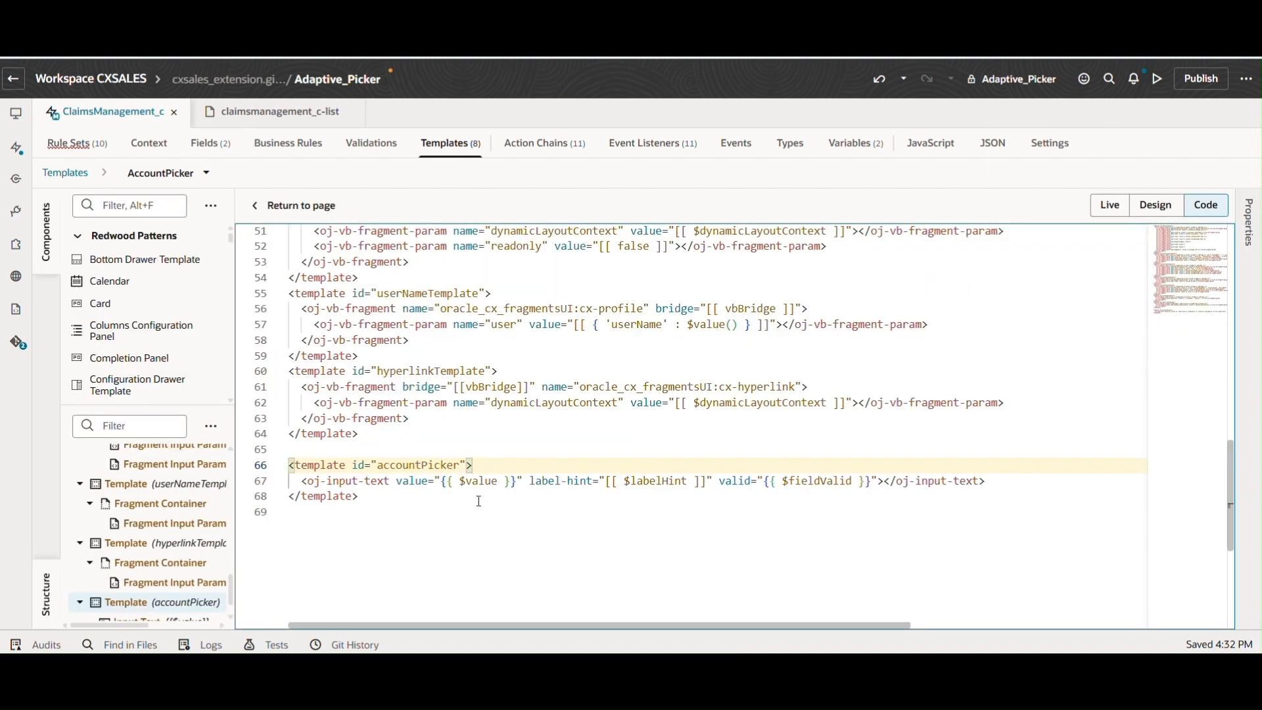
- Replace the default oj-input-text line in the accountPicker template with the cx-picker fragment and remove the leftover blank line
triple_click(584, 484)
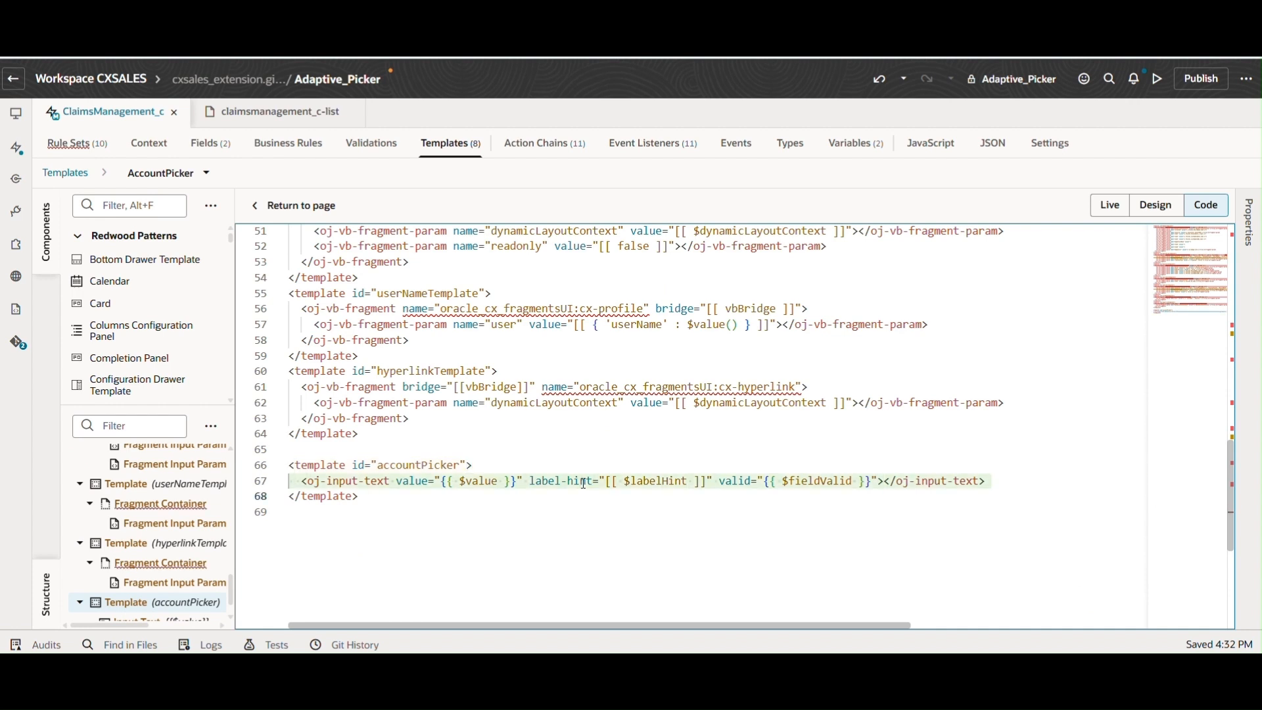
key(Delete)
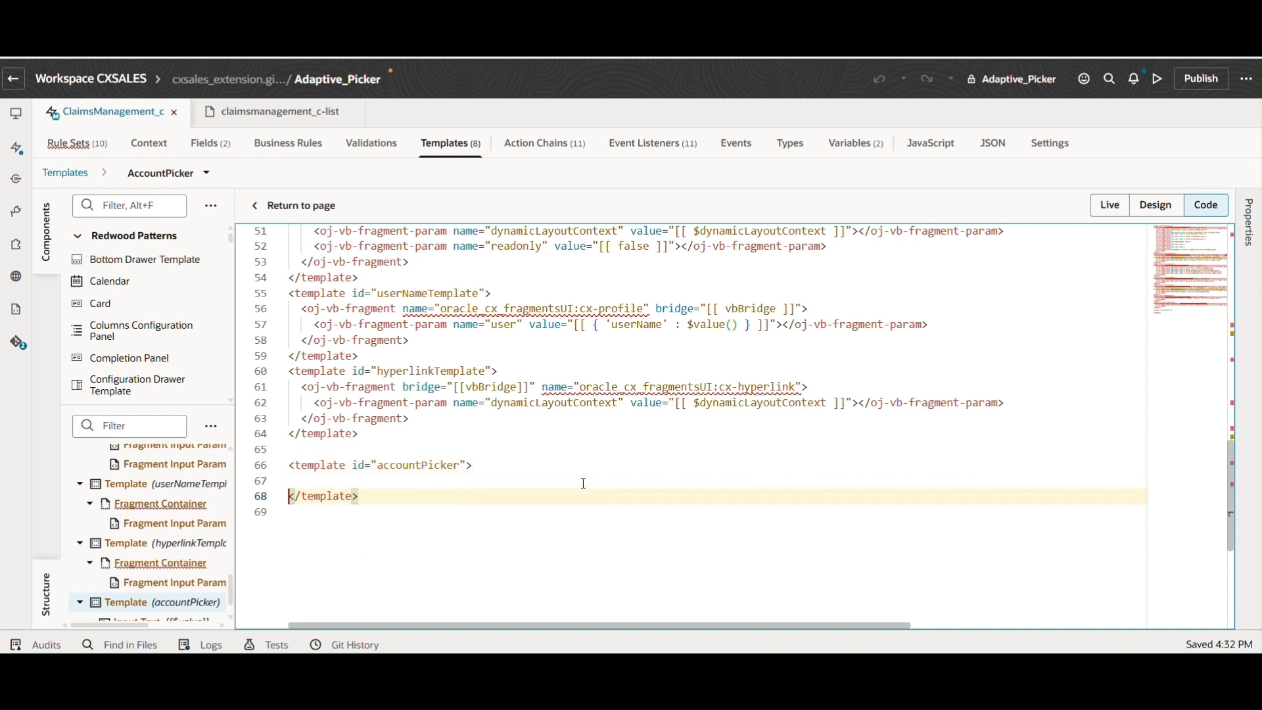
click(134, 205)
text(cx)
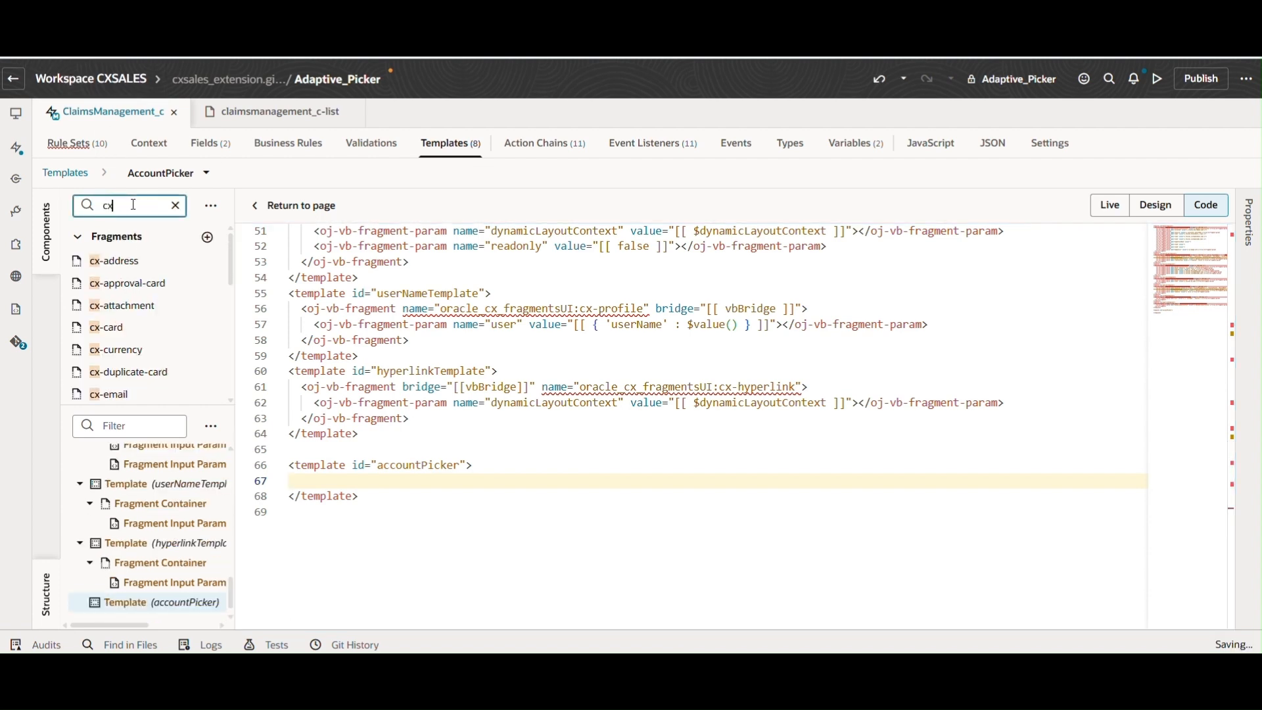
scroll(138, 347, down, 4)
scroll(138, 347, down, 2)
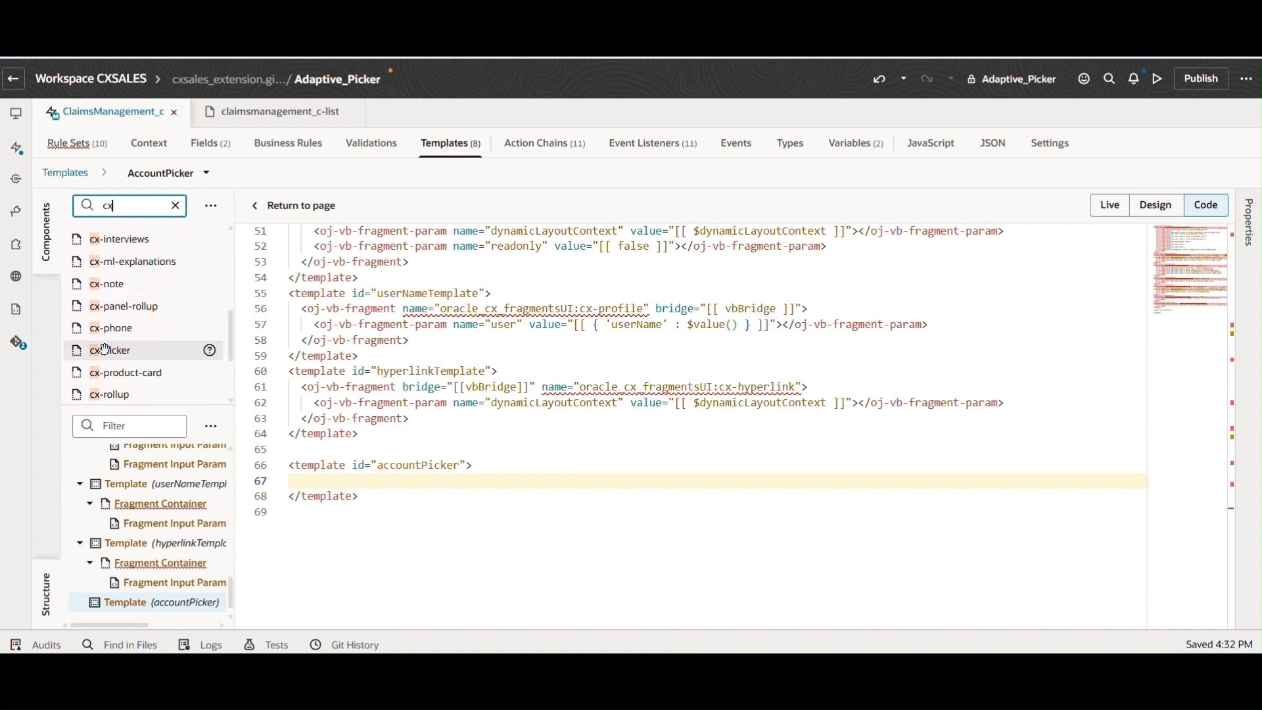
drag(124, 352, 315, 479)
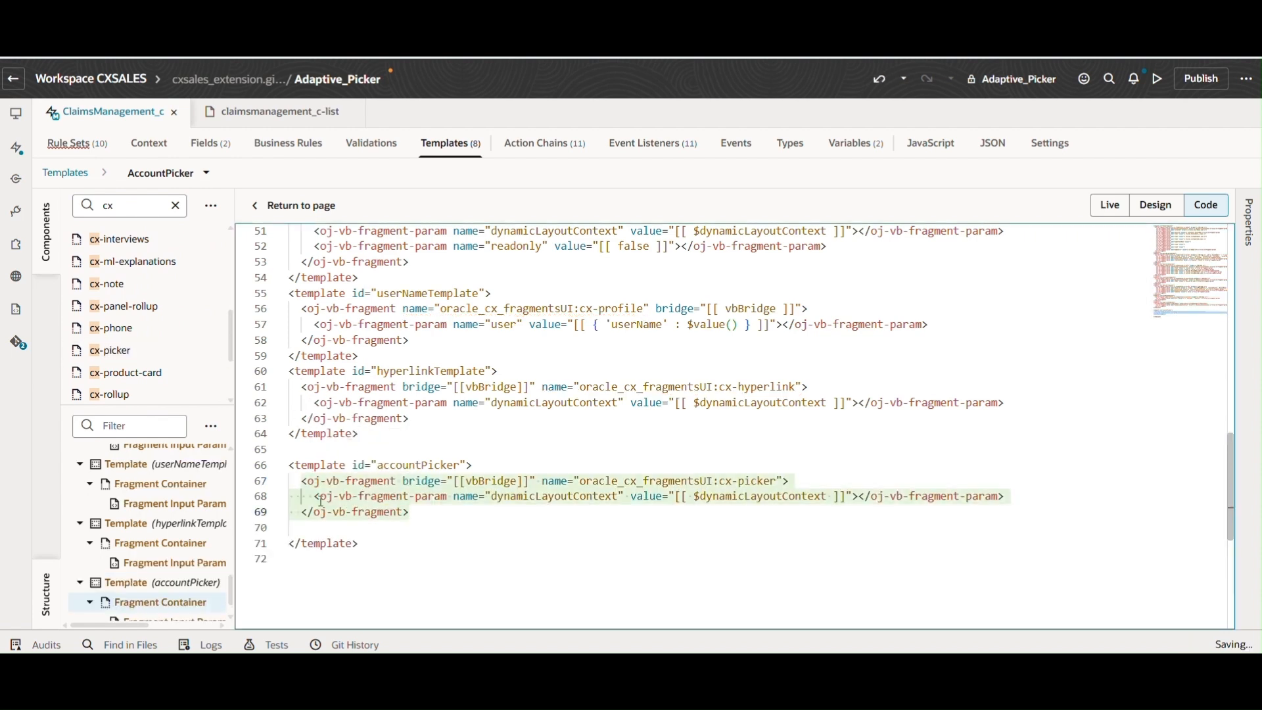
click(318, 530)
key(BackSpace)
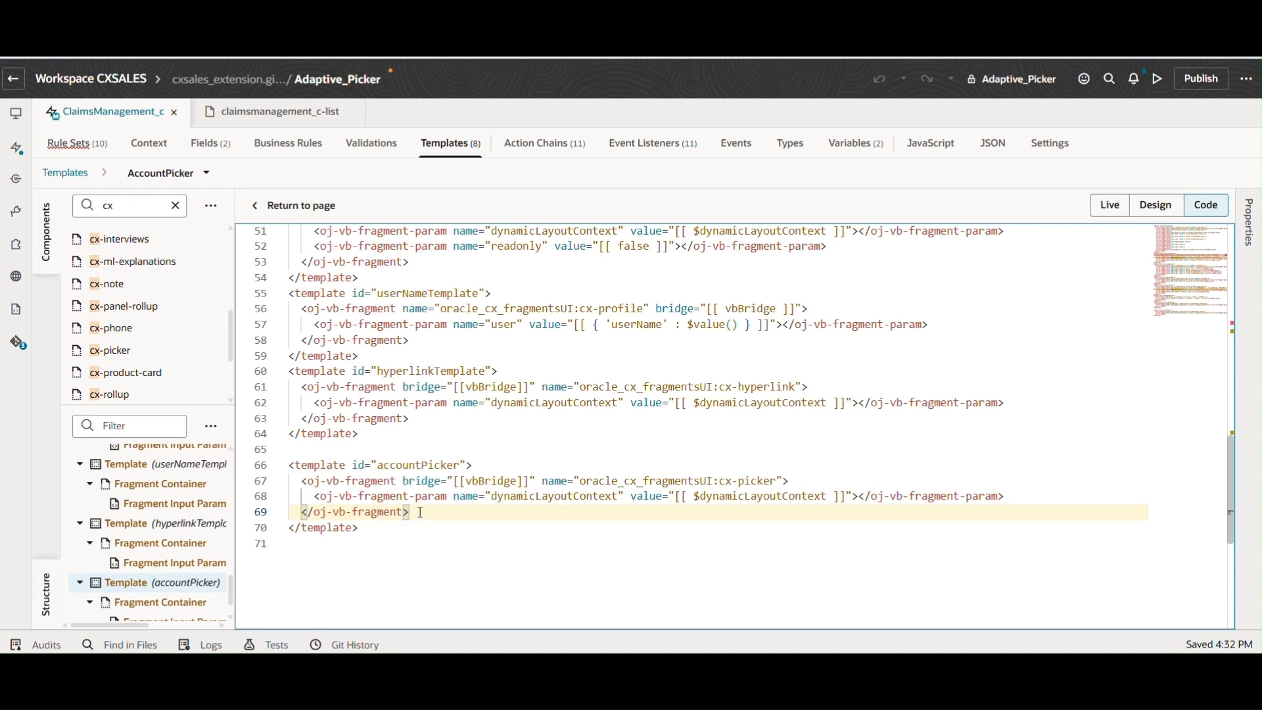
- Add a "resource" fragment parameter line below the cx-picker fragment with name "accounts", displayField "PartyUniqueName" and endpoint "cx"
key(Return)
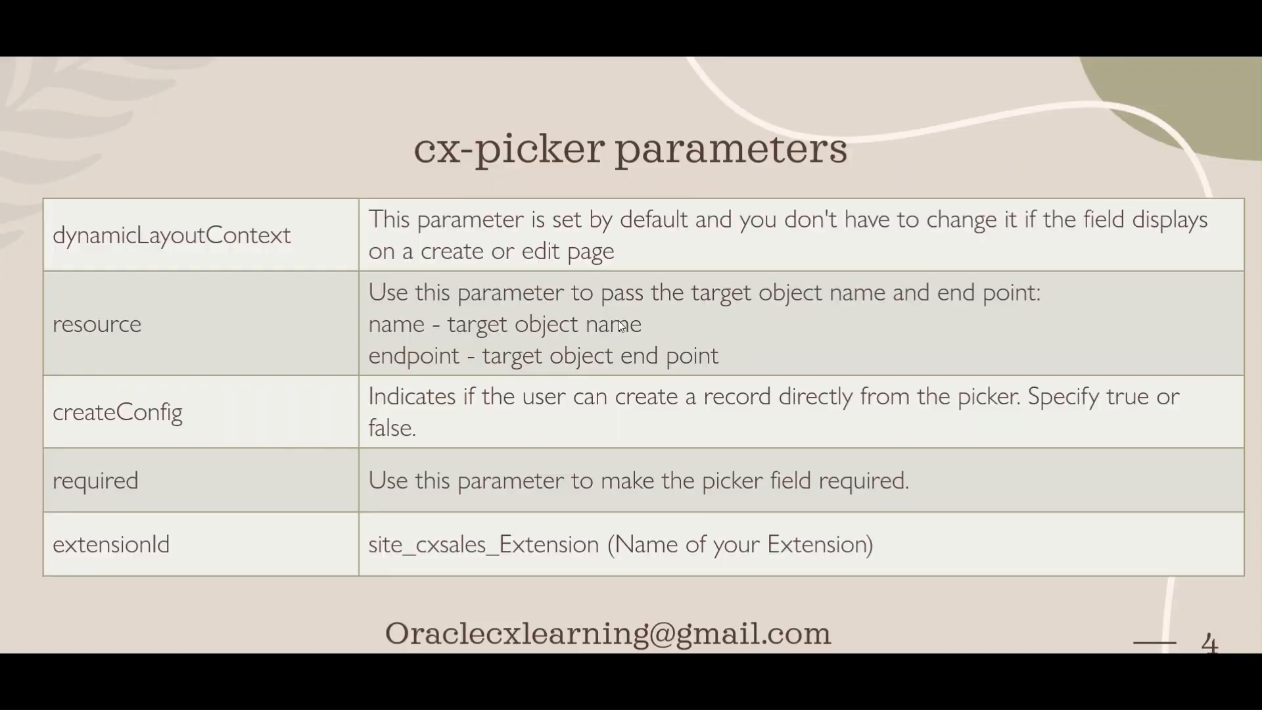
key(alt+Tab)
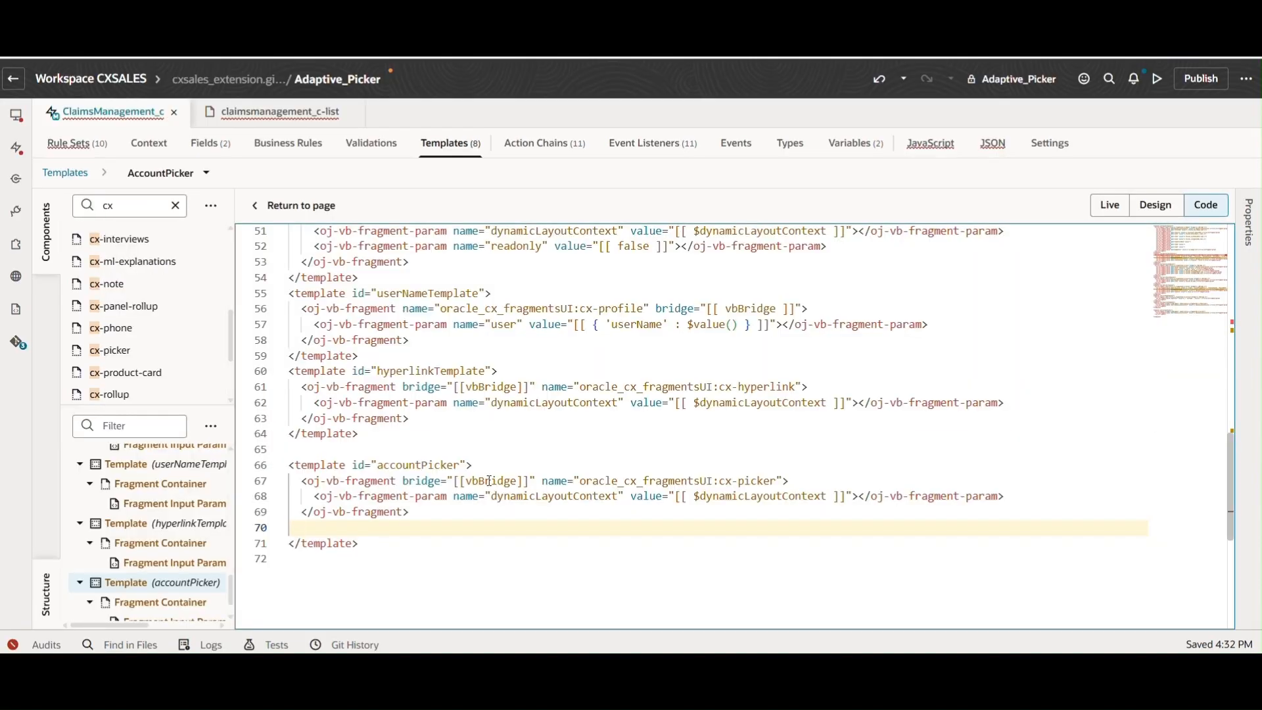
double_click(750, 482)
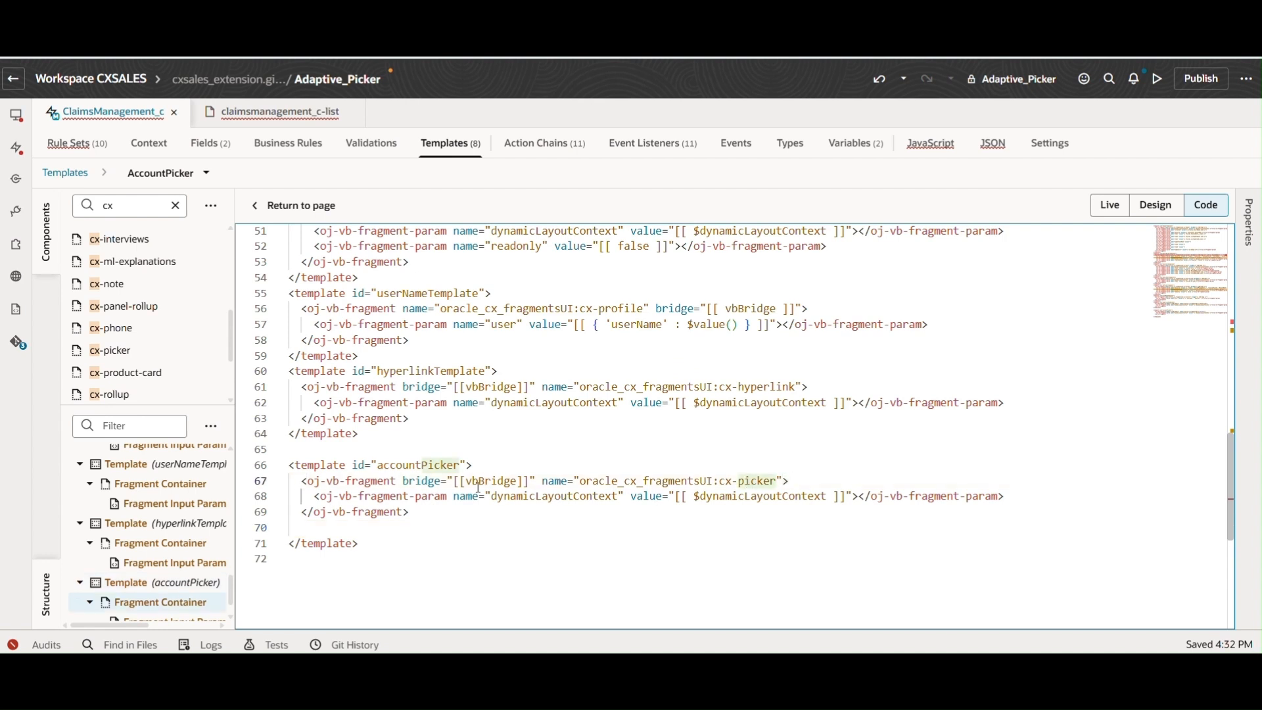
click(618, 497)
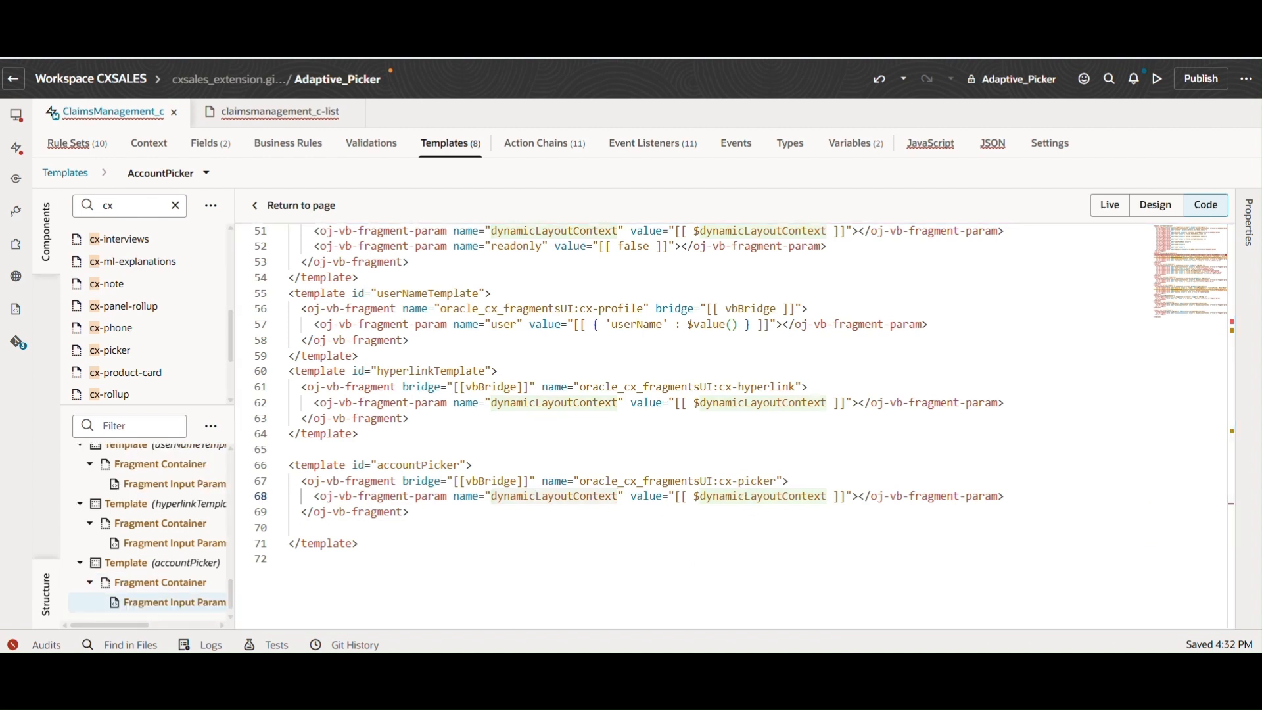
click(882, 621)
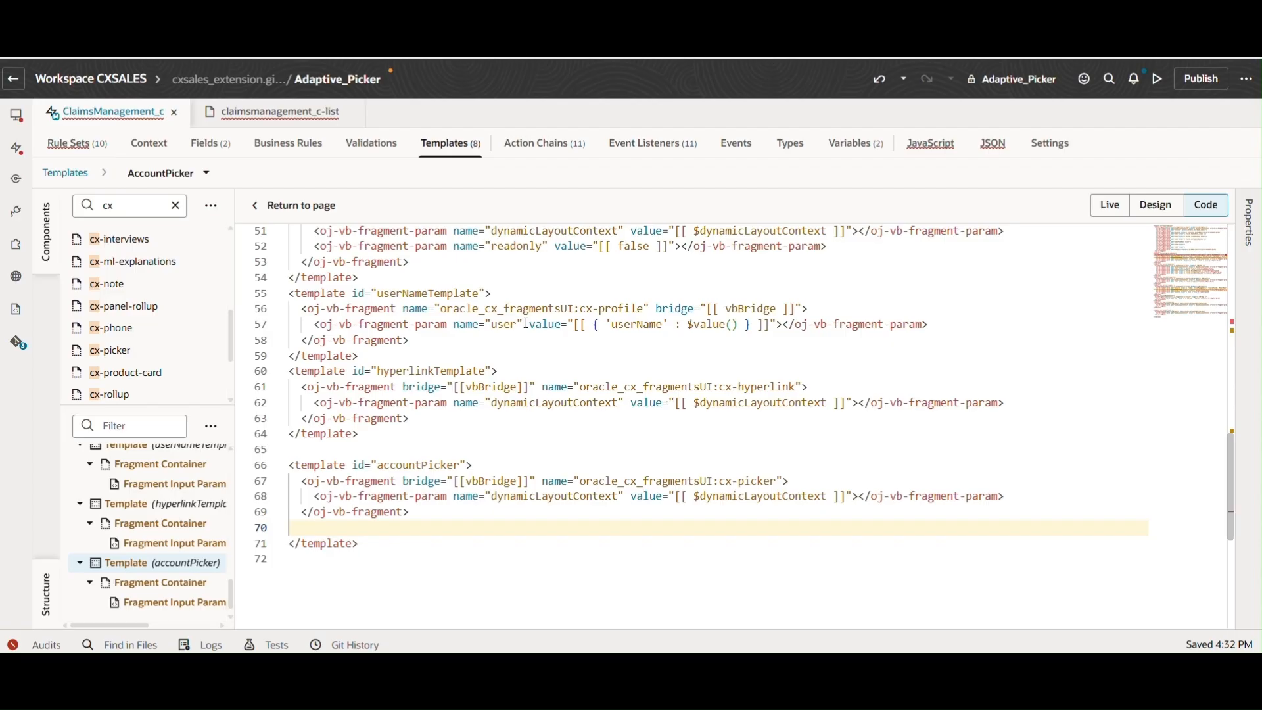
click(362, 528)
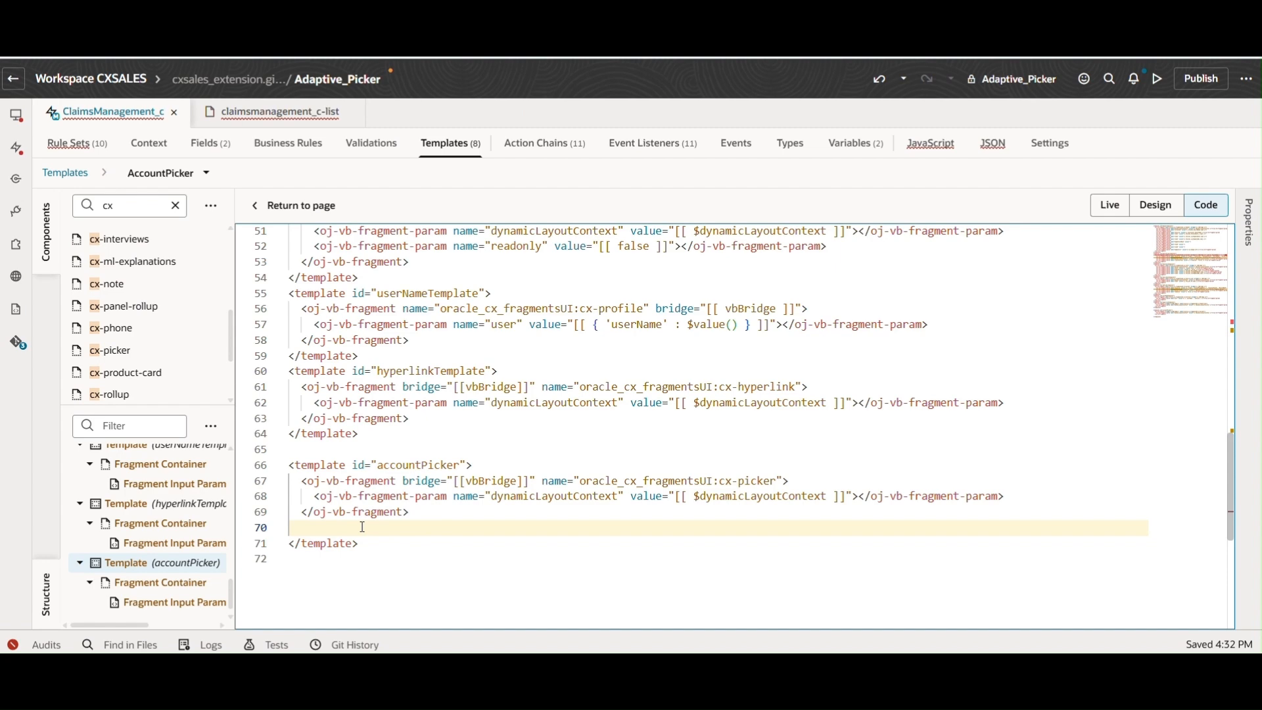
text(<oj-vb-fragment-param name="resource" value='[[ {"name": "accounts", "displayField": "PartyUniqueName", "endpoint": "cx" } ]]'></oj-vb-fragment-param>)
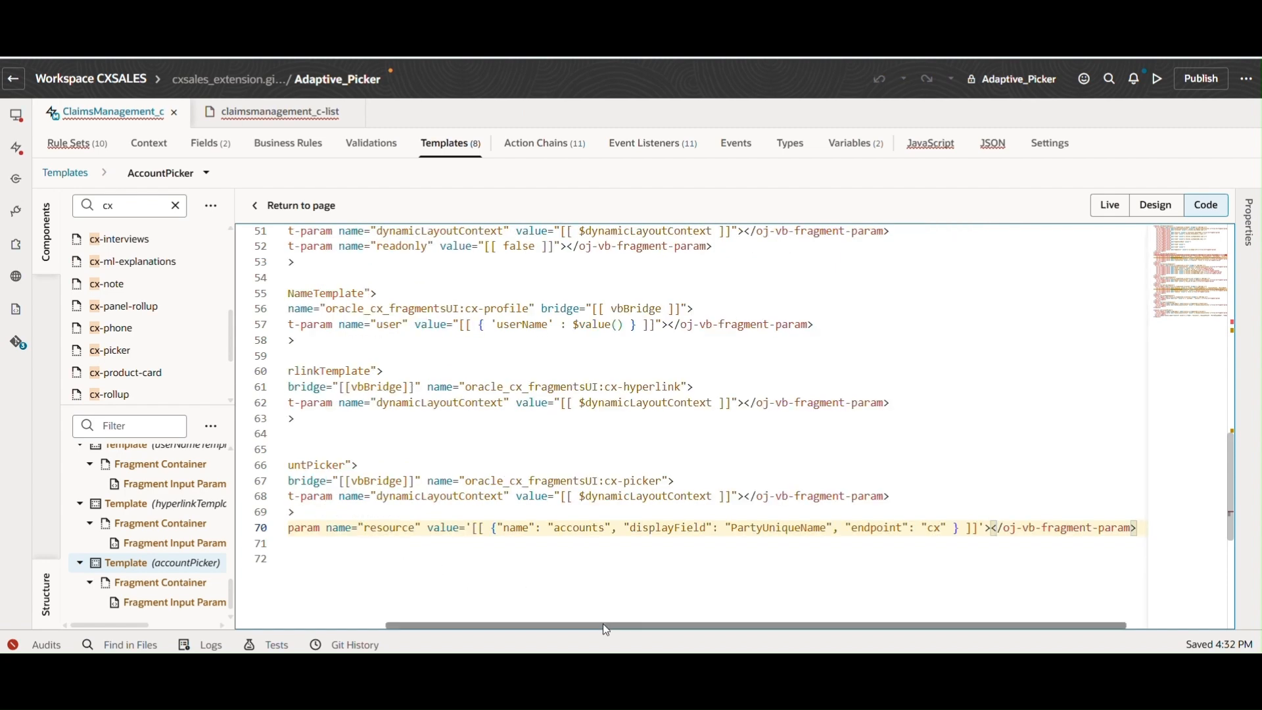
drag(596, 625, 394, 630)
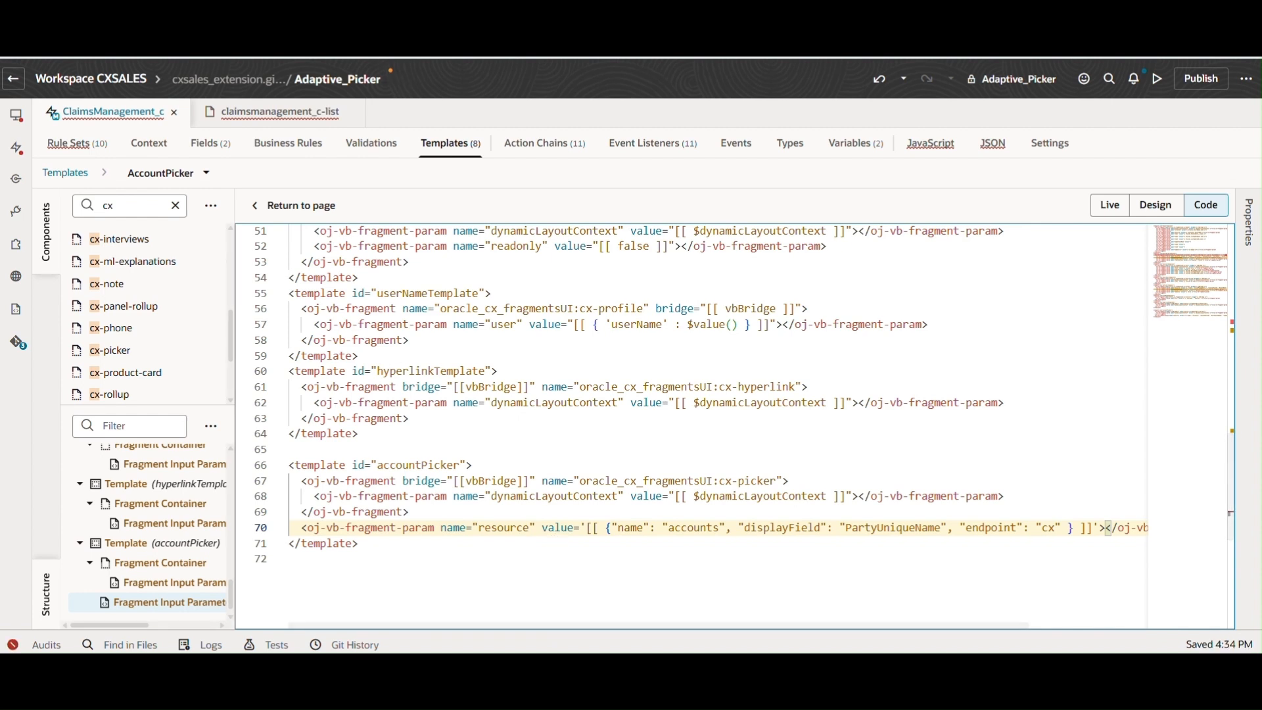
- Move the resource parameter line inside the cx-picker fragment, above its closing tag, and review its values
key(alt+Up)
double_click(512, 513)
click(716, 514)
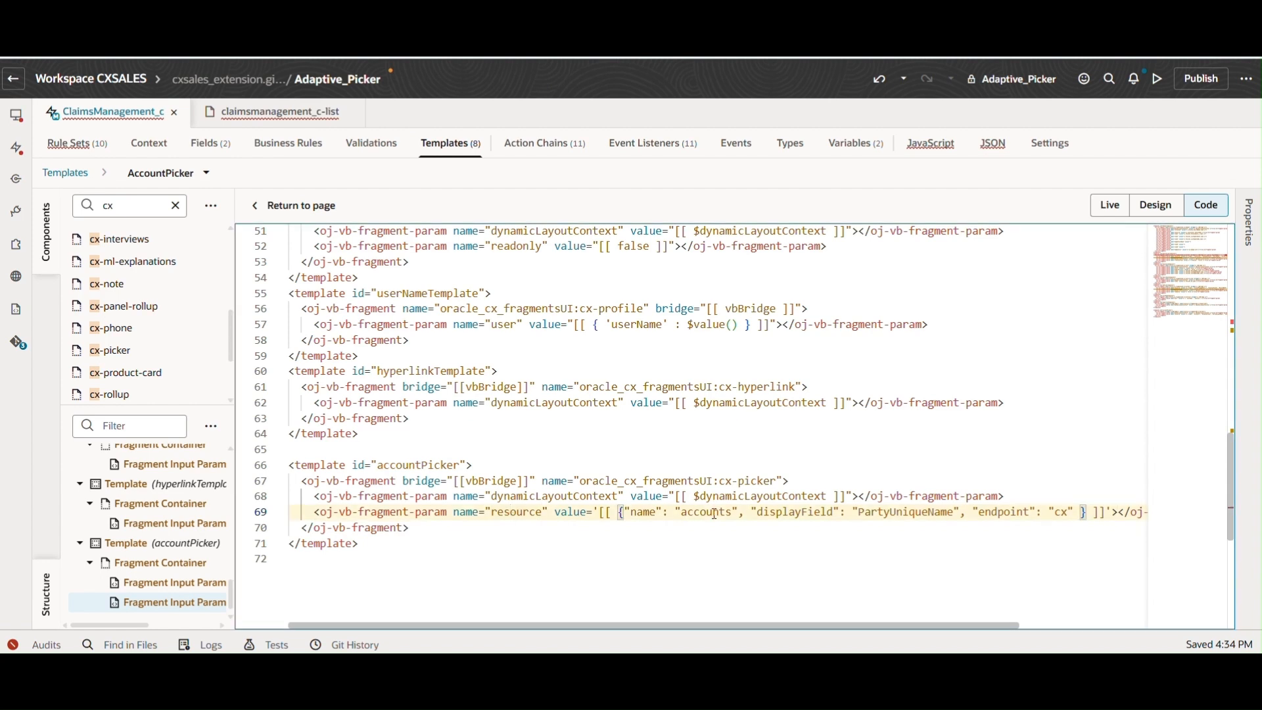
double_click(892, 513)
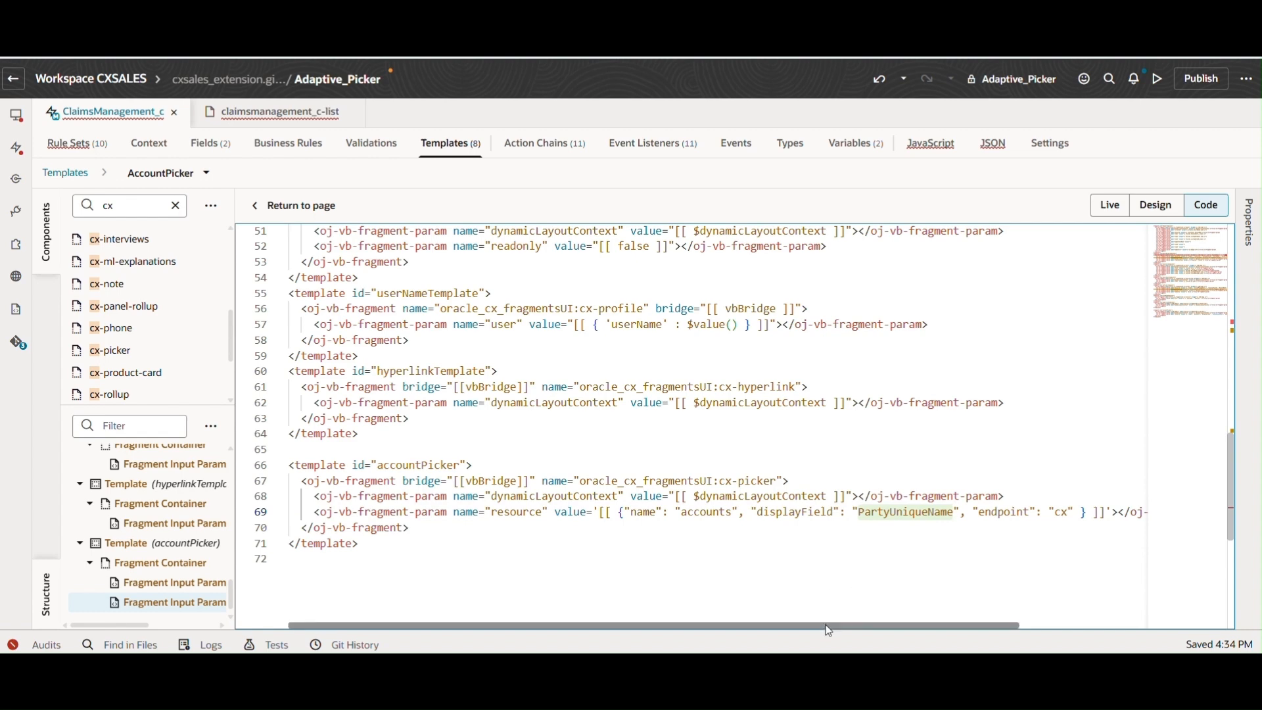
drag(829, 631, 672, 638)
click(451, 532)
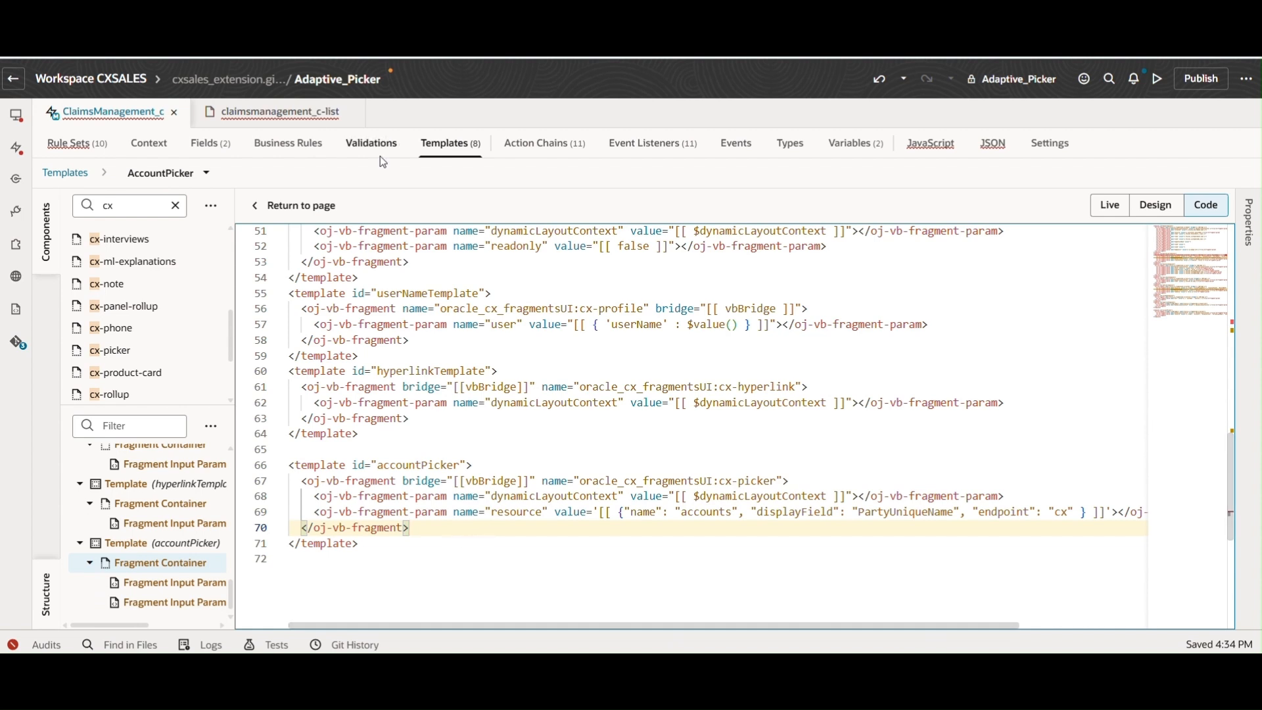
- Preview the claimsmanagement_c-list page again, start a new Claims Management record and expand the Account picker
click(276, 126)
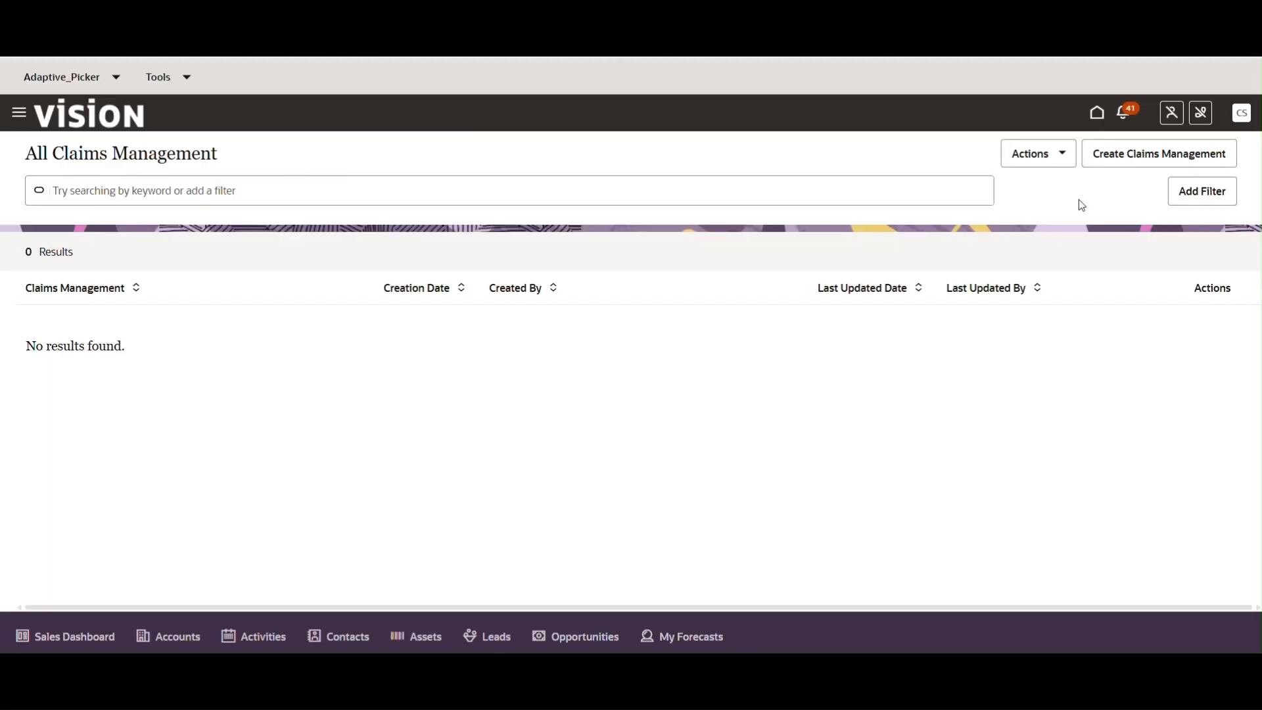
click(1148, 155)
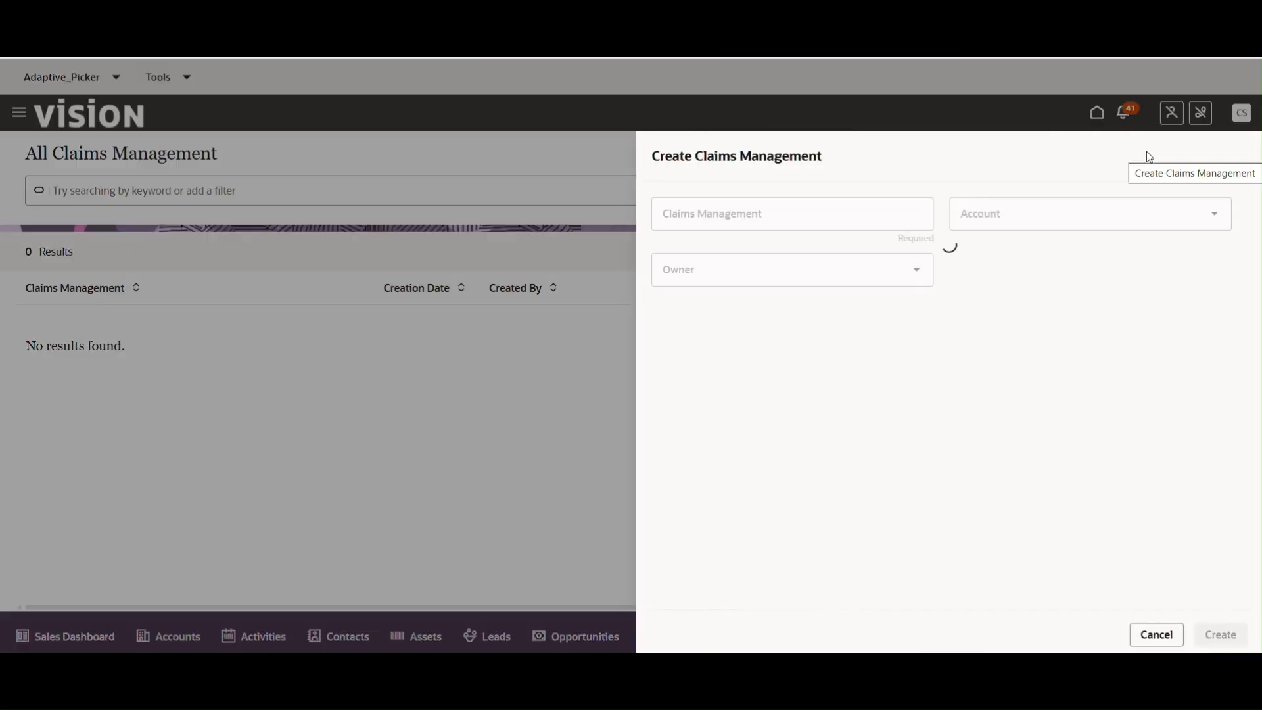
click(1137, 214)
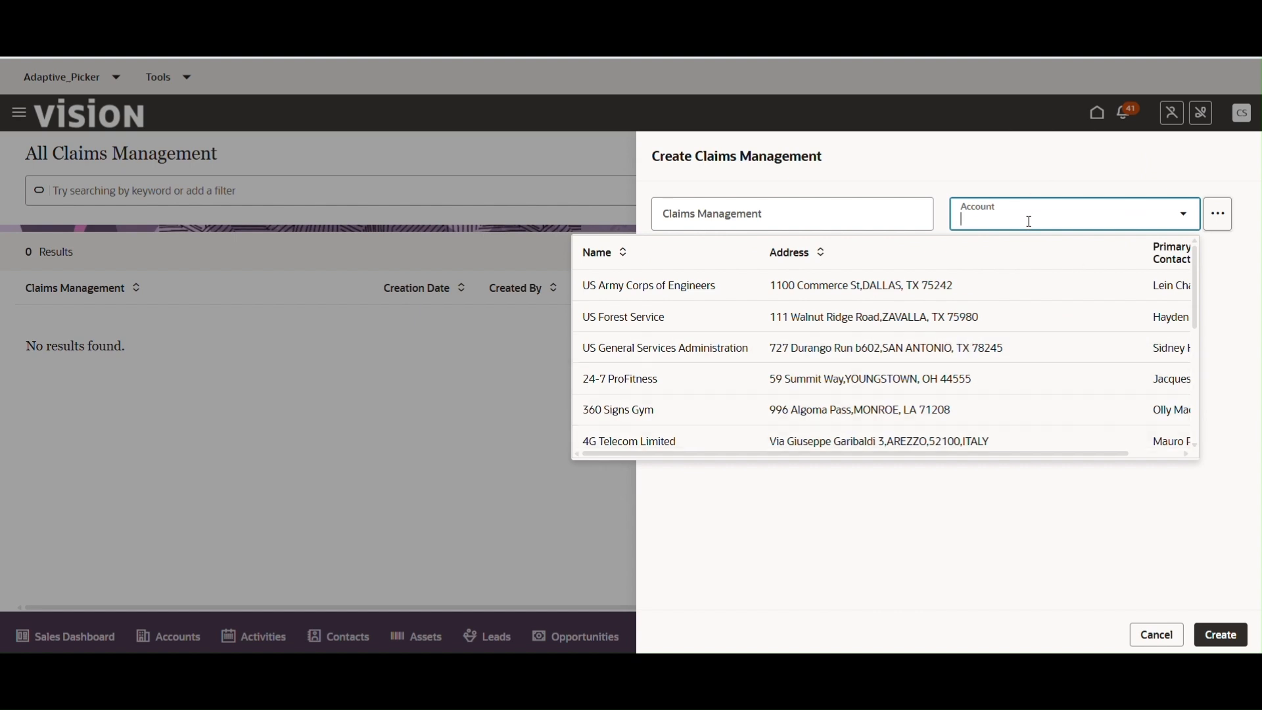
- Search the Account picker for "360", clear the search, and examine the picker's create action and saved search views
text(360)
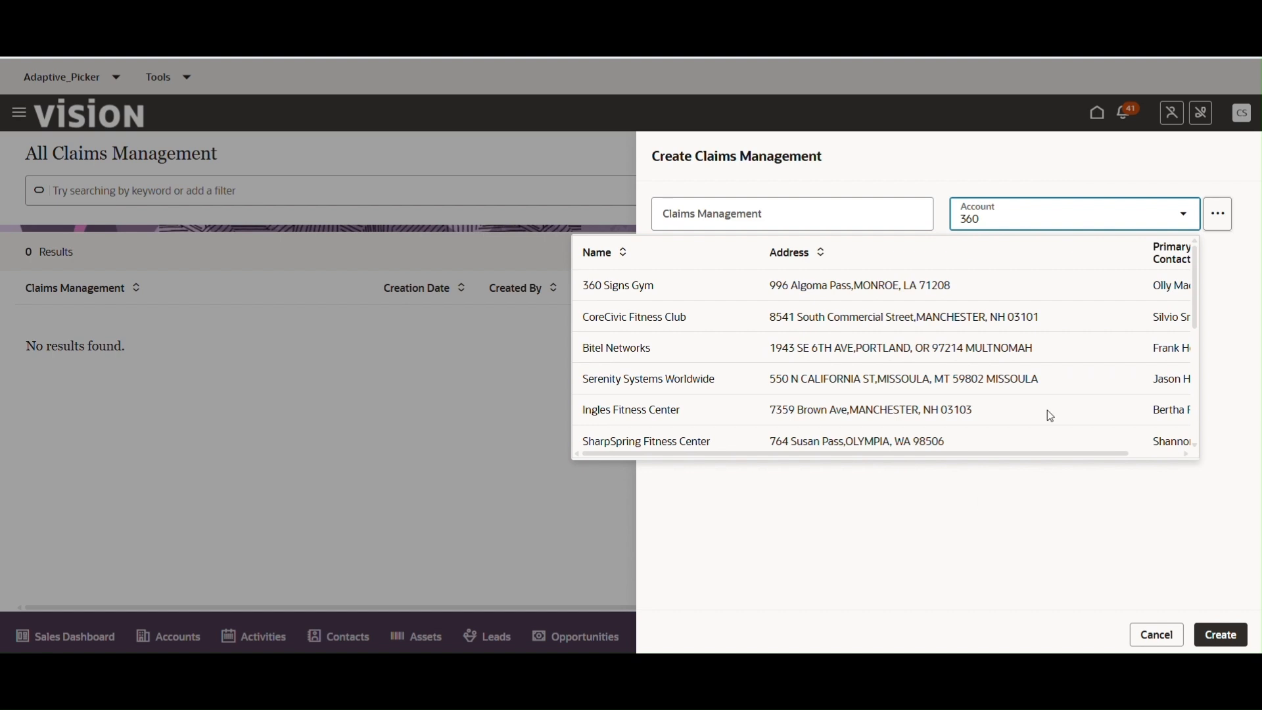
key(BackSpace)
key(BackSpace)
key(BackSpace)
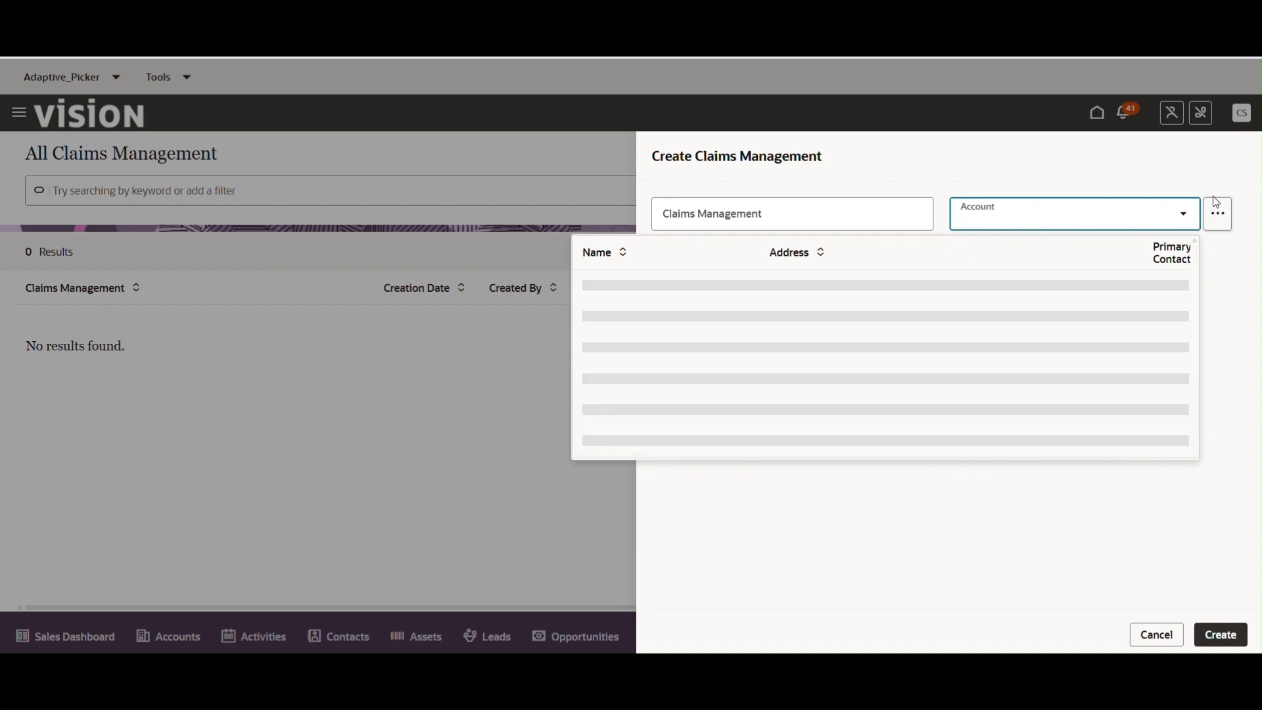
click(1218, 213)
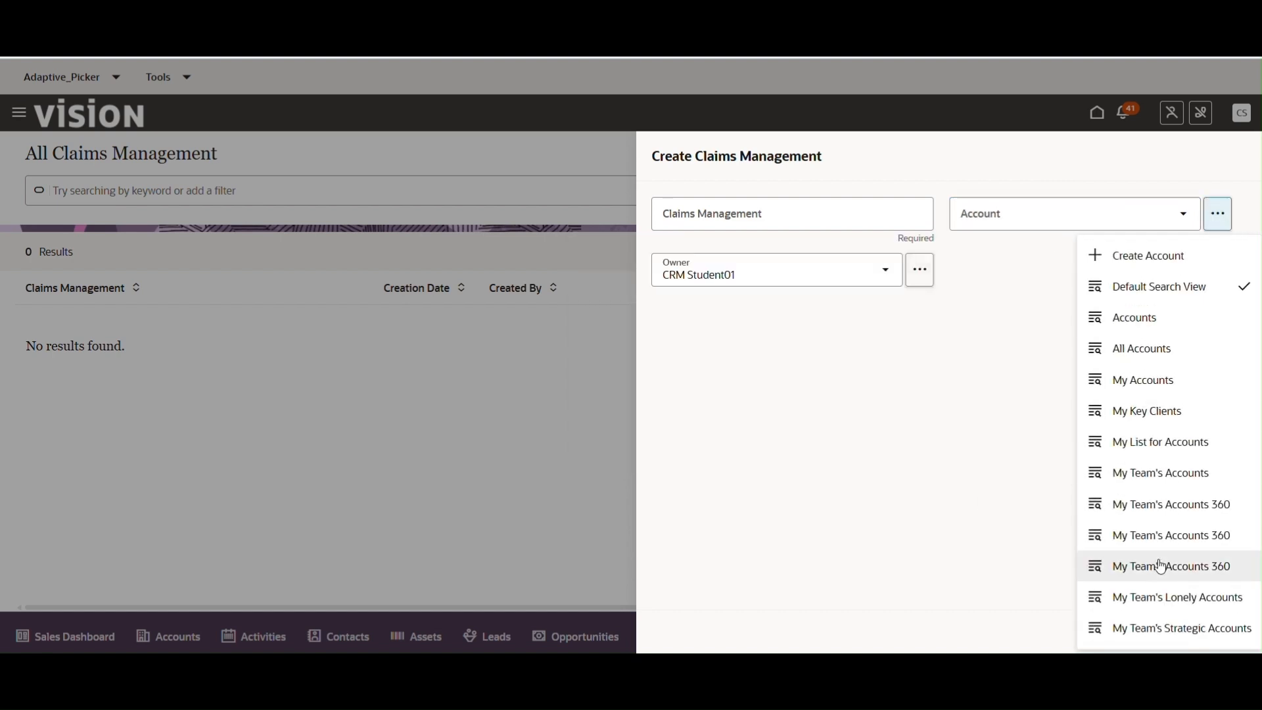
click(1019, 291)
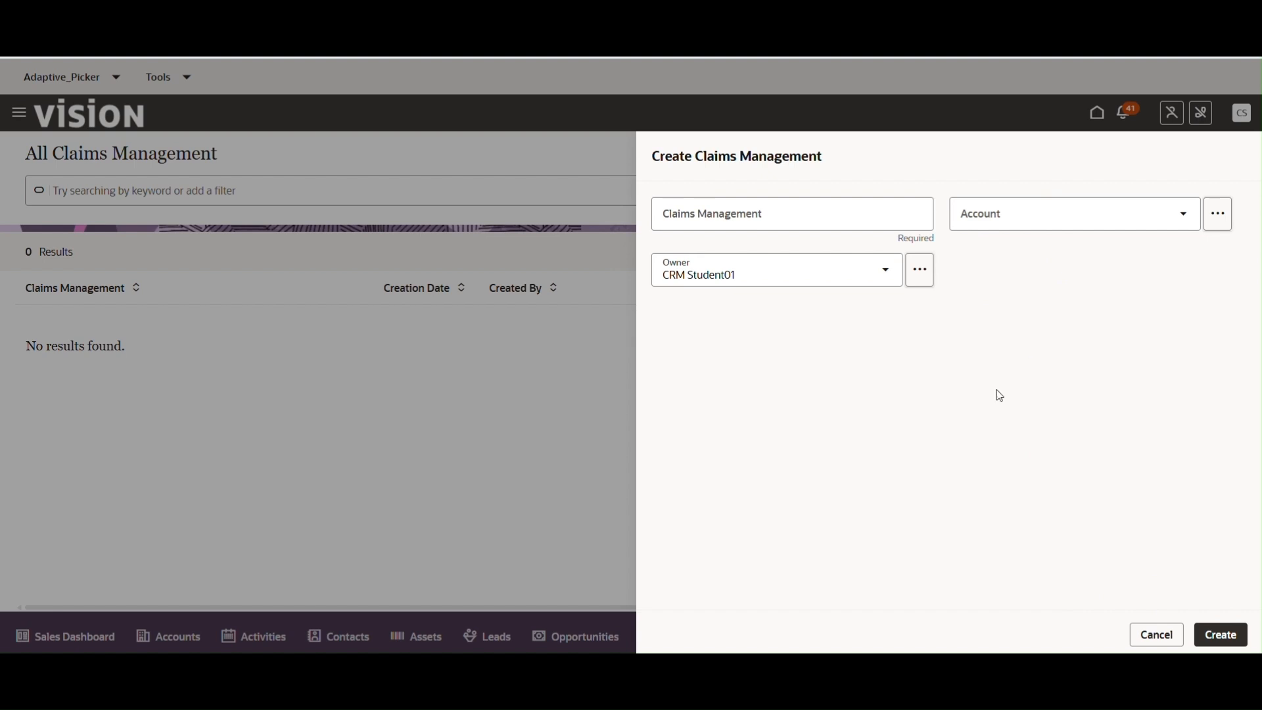
- Open the Create Account form from the Account picker's additional options, and cancel both it and the Claims Management form
click(917, 593)
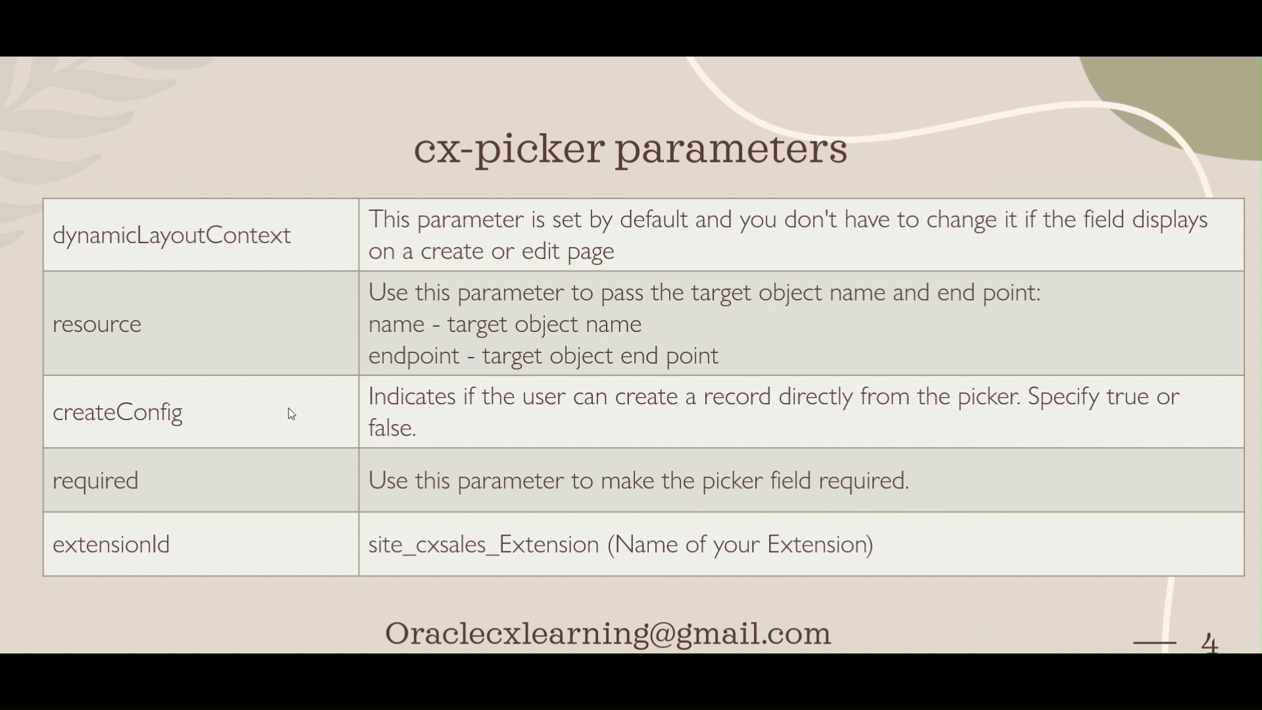
key(alt+Tab)
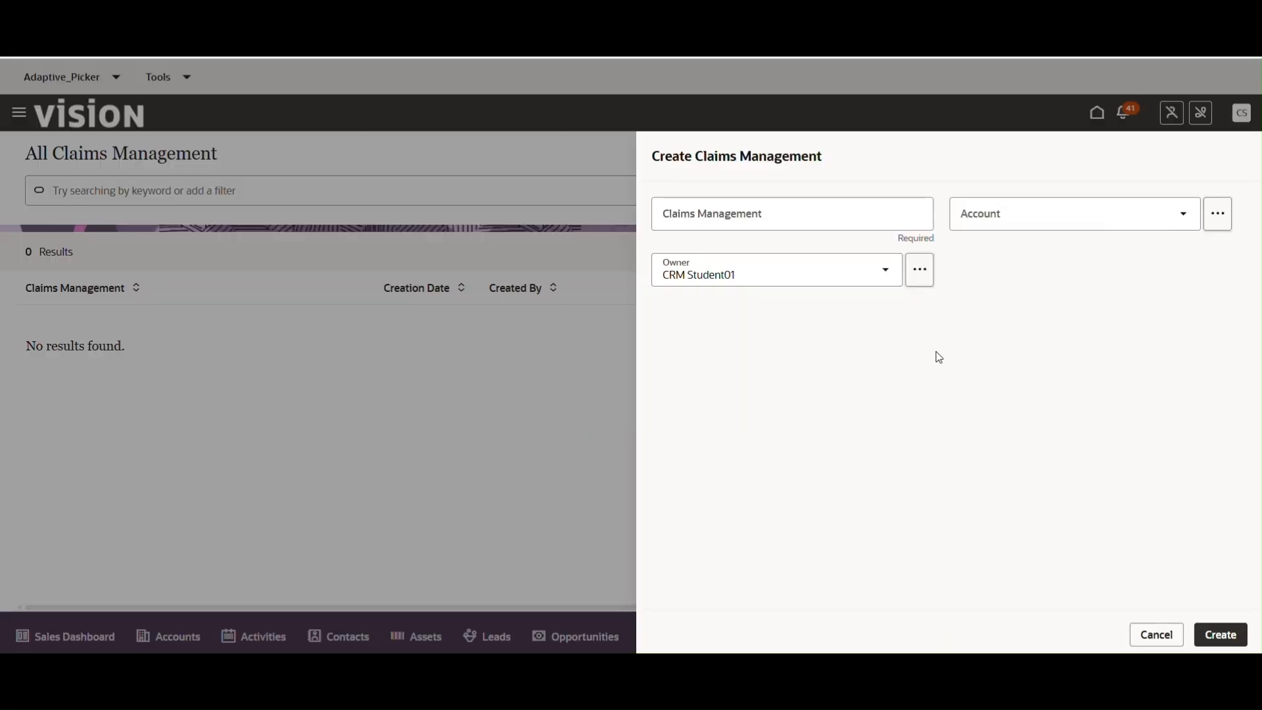
click(1217, 216)
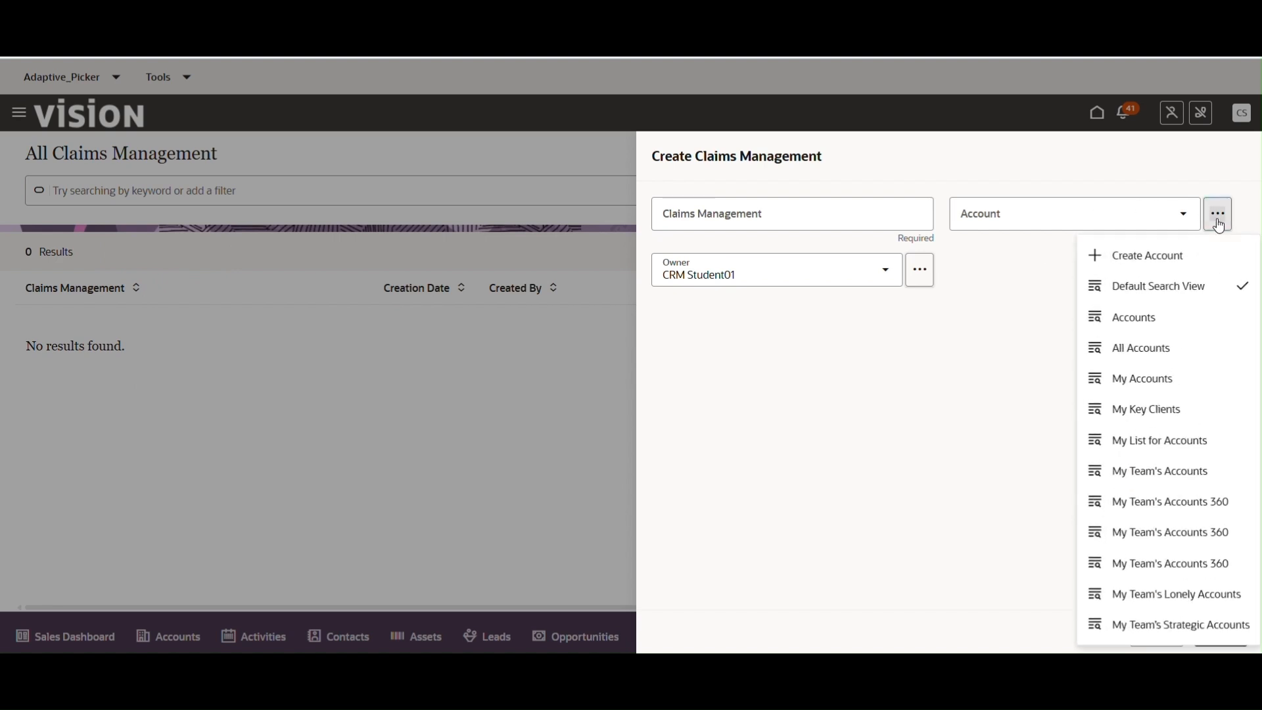
click(1155, 261)
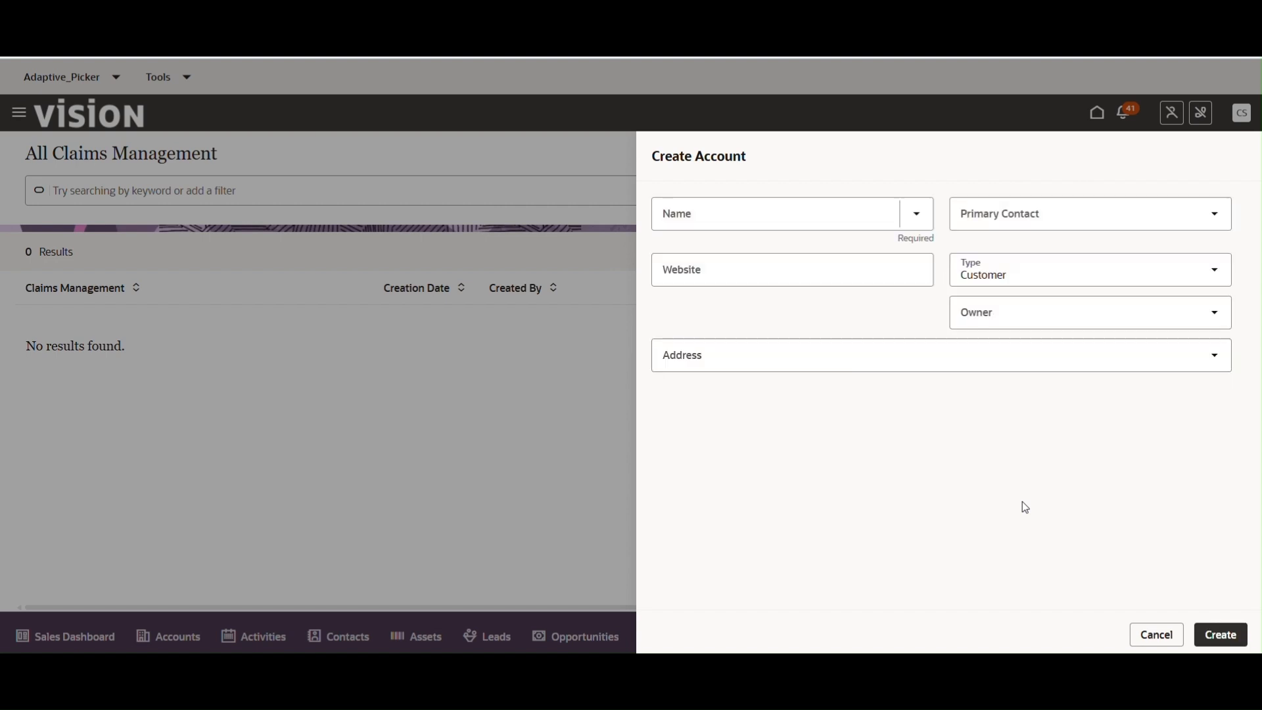
click(1147, 634)
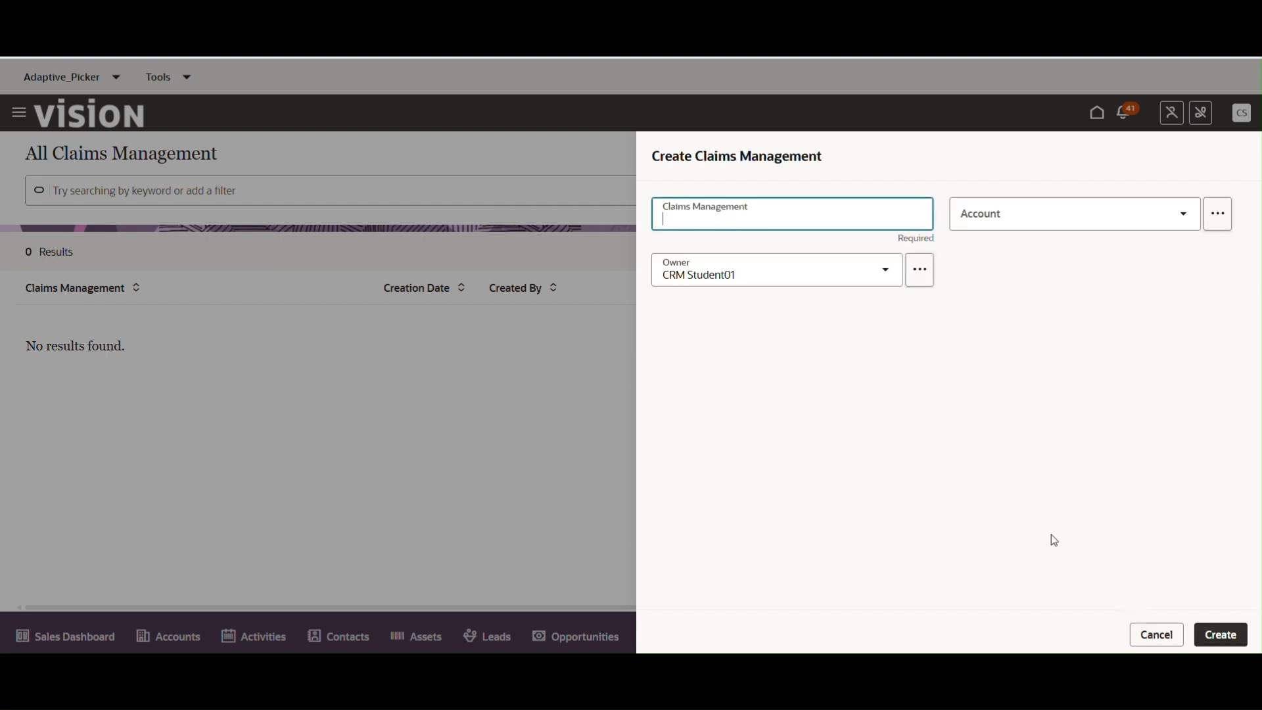
click(1152, 636)
- Switch back to the workspace and examine the cx-picker fragment's input parameters in the accountPicker template, down to createConfig
key(alt+Tab)
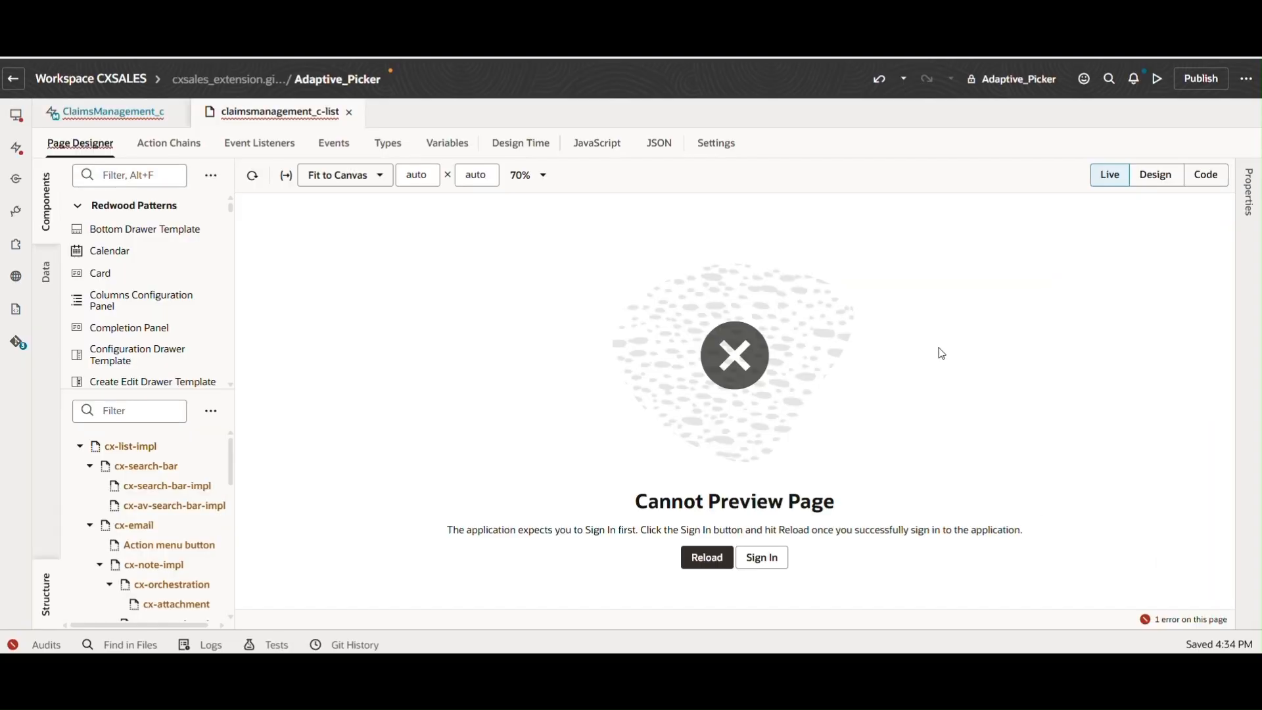
click(119, 112)
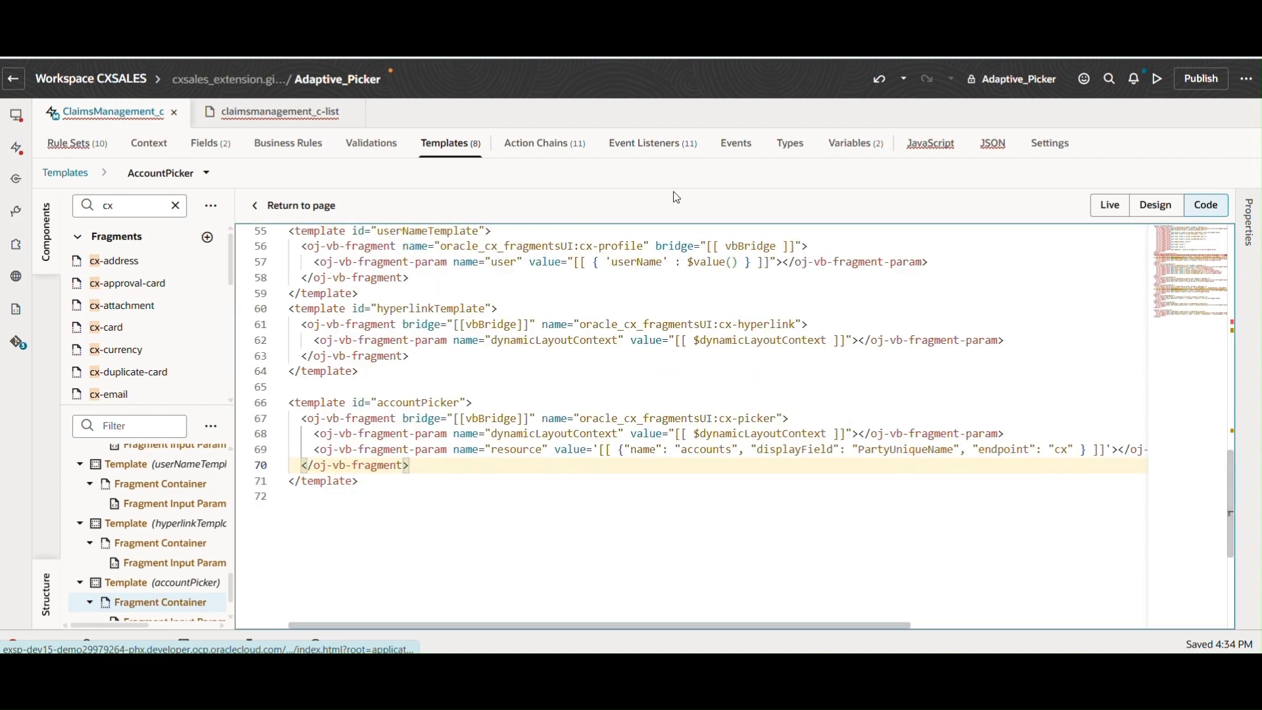
click(643, 418)
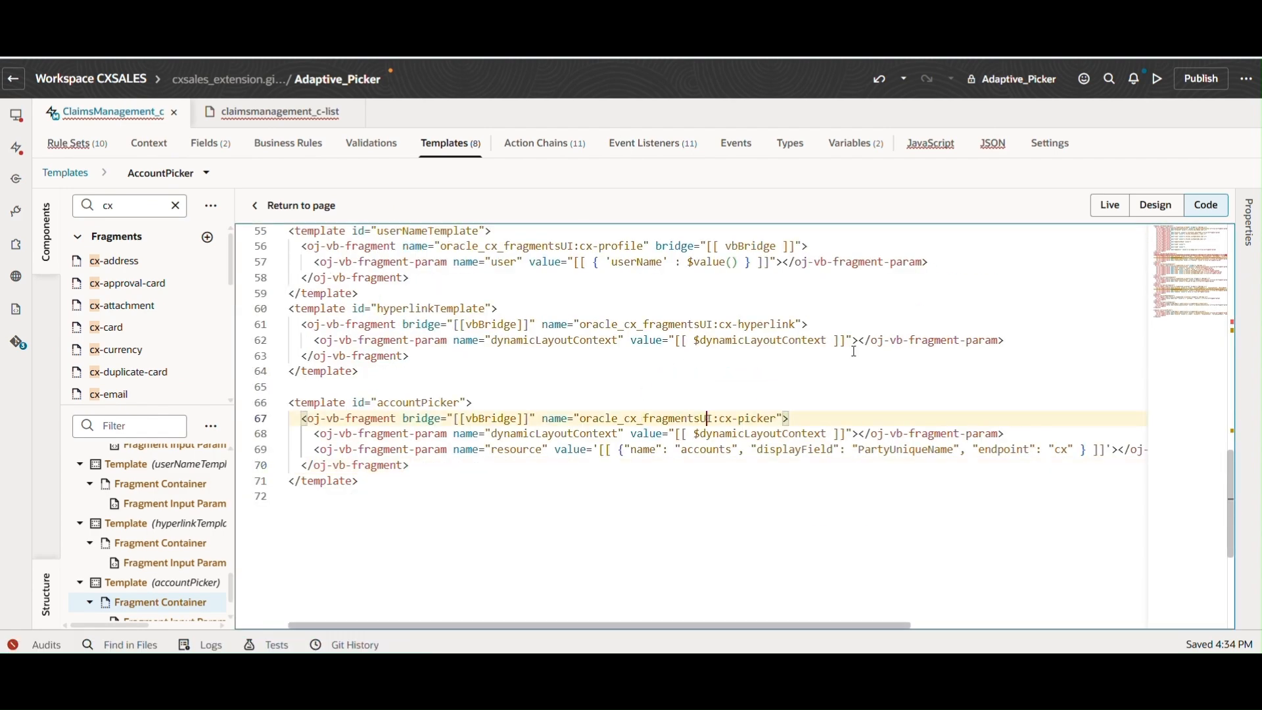
click(1249, 230)
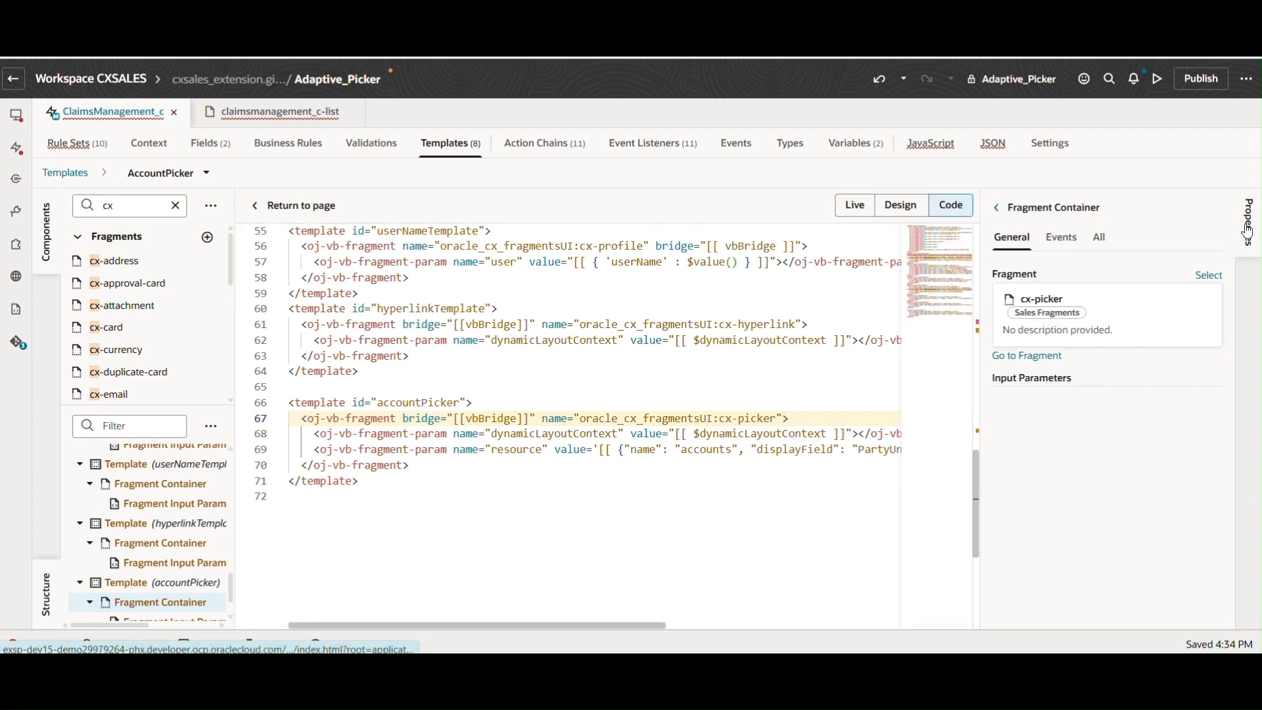
click(1101, 237)
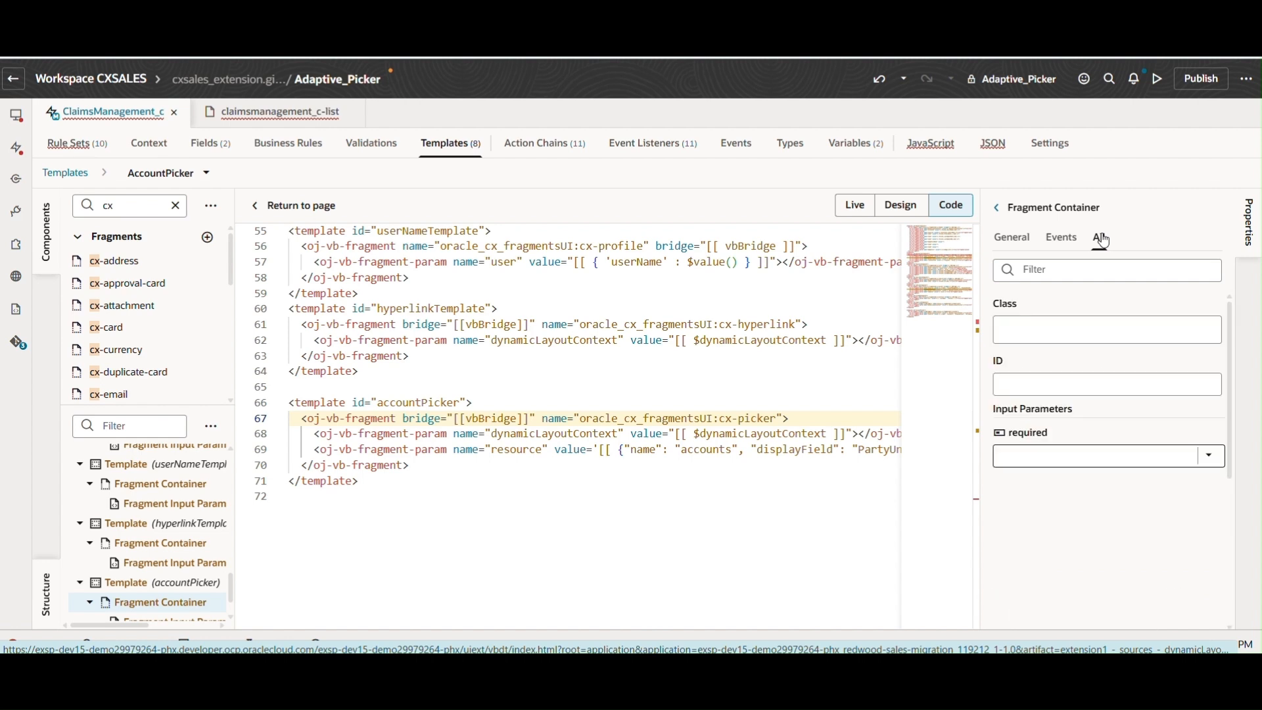
scroll(1096, 446, down, 5)
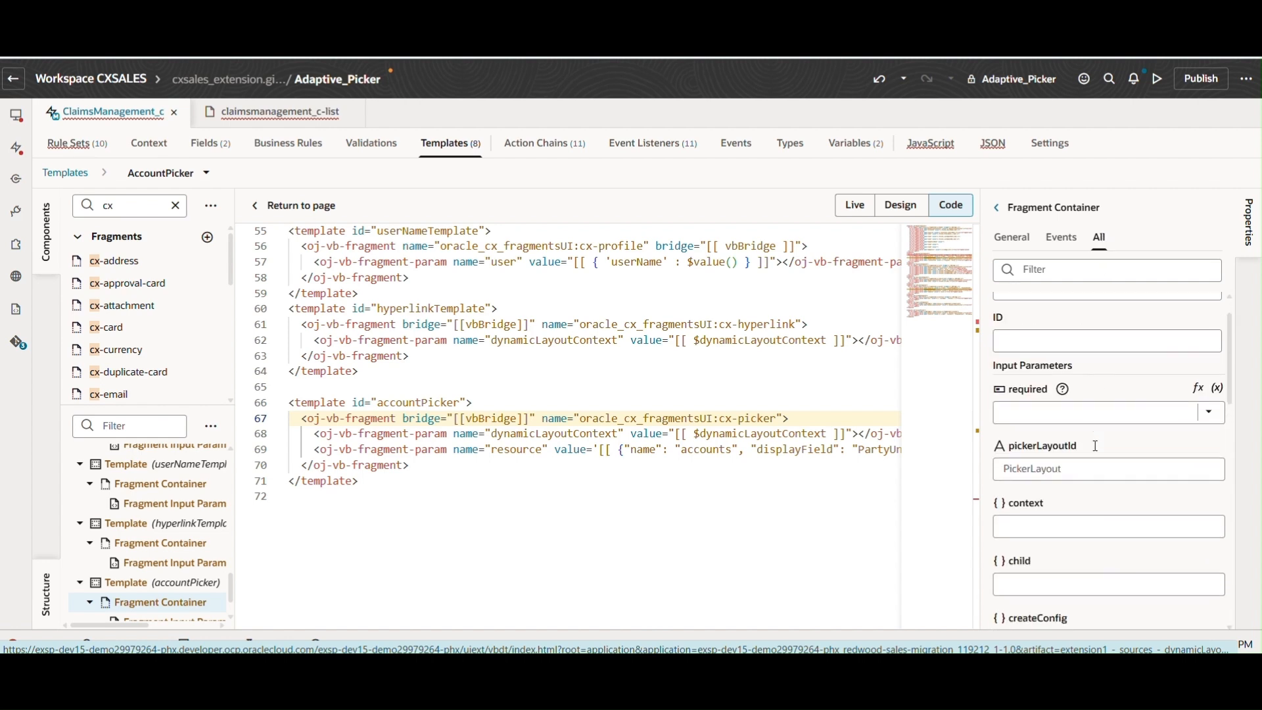
click(1060, 372)
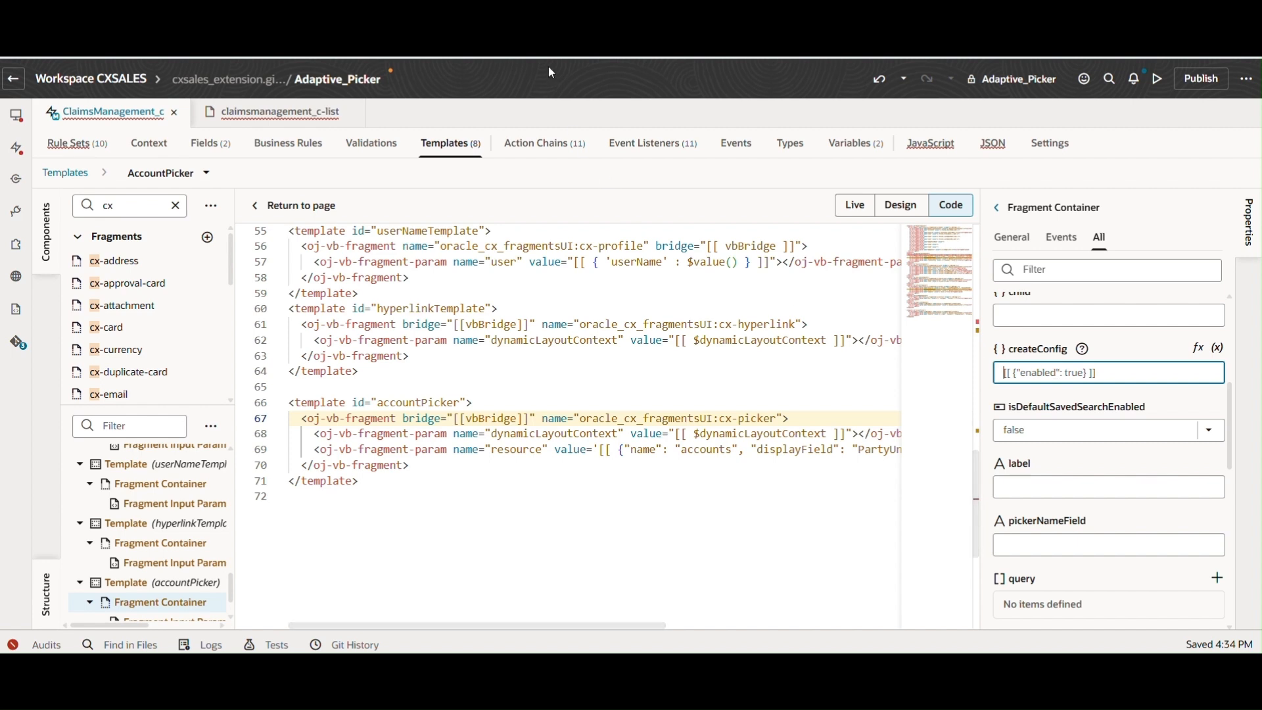
- Add a "createConfig" fragment parameter with value "[[ {'enabled':false} ]]" below the resource parameter in the accountPicker template
click(530, 33)
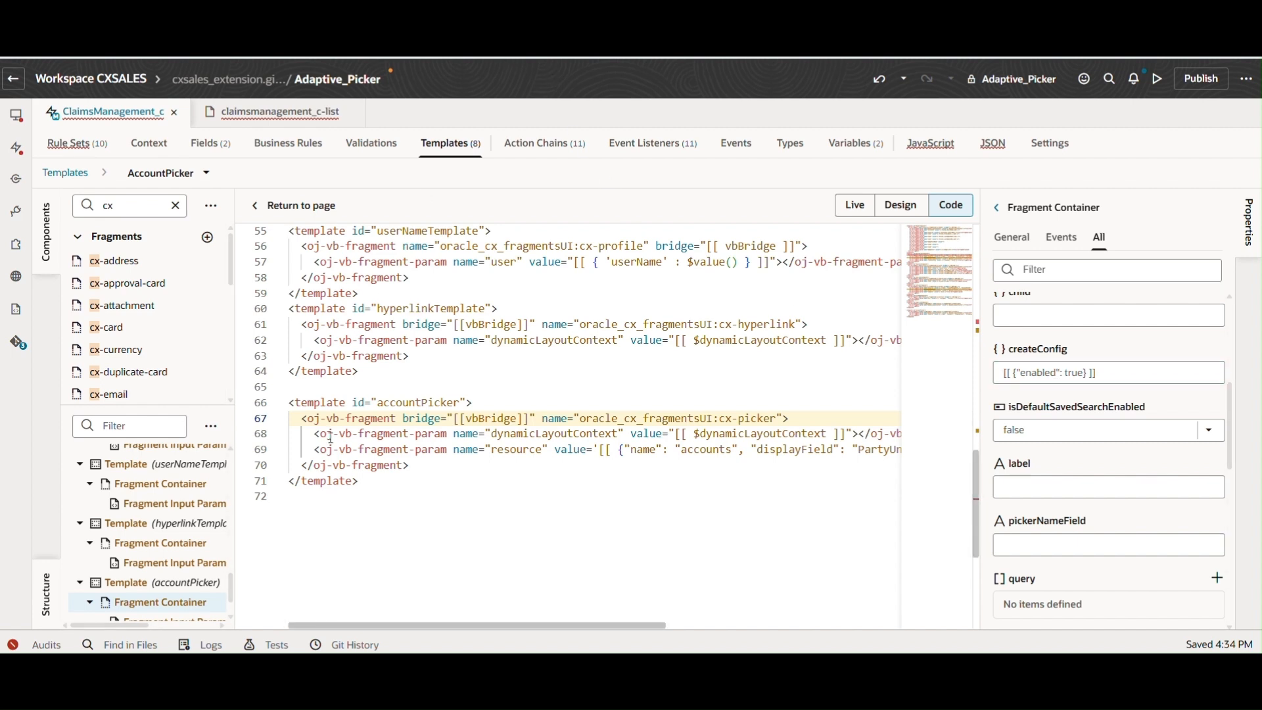
click(303, 464)
key(Return)
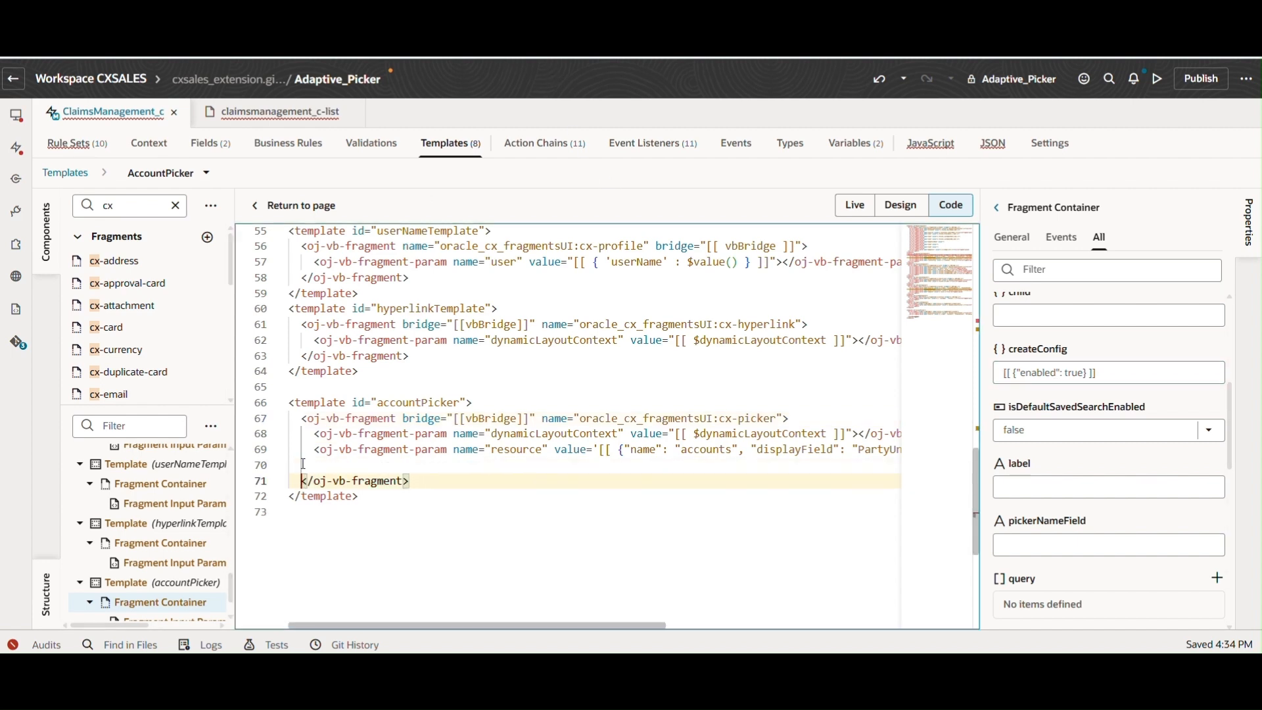
click(302, 465)
text(<oj-vb-fragment-param name="createConfig" value="[[ {'enabled':false} ]]" ></oj-vb-fragment-param>)
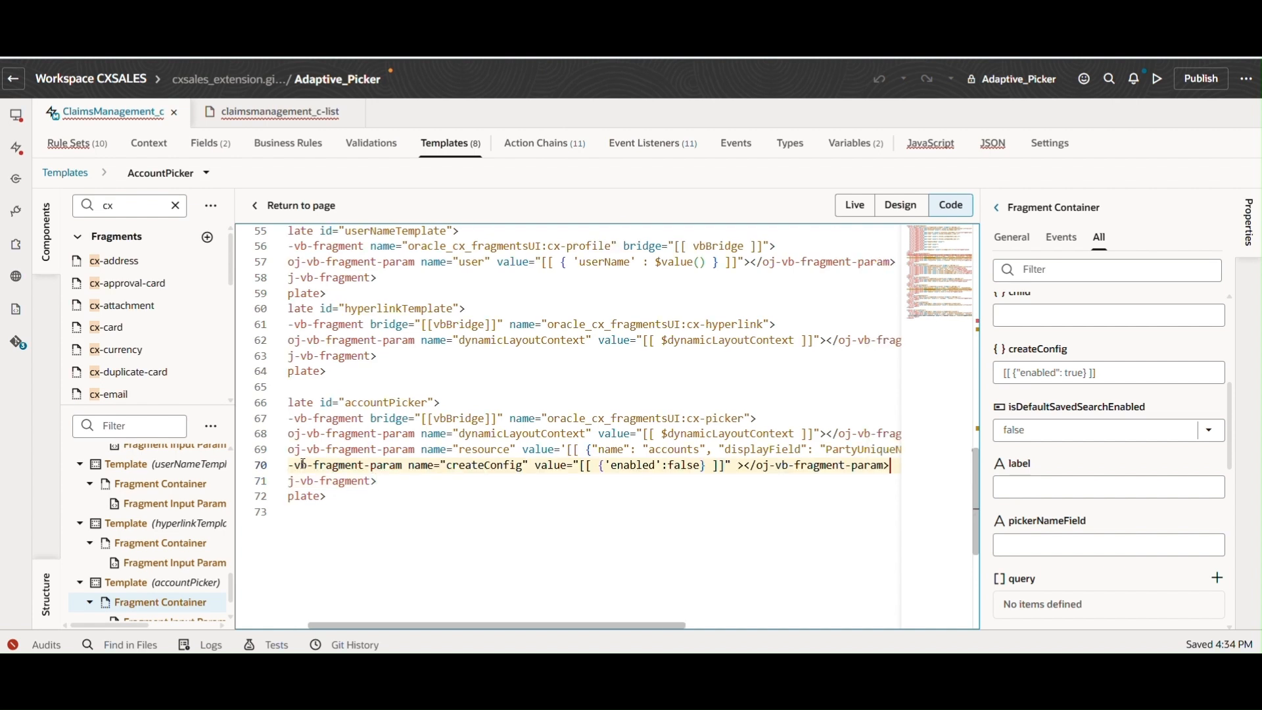
click(657, 464)
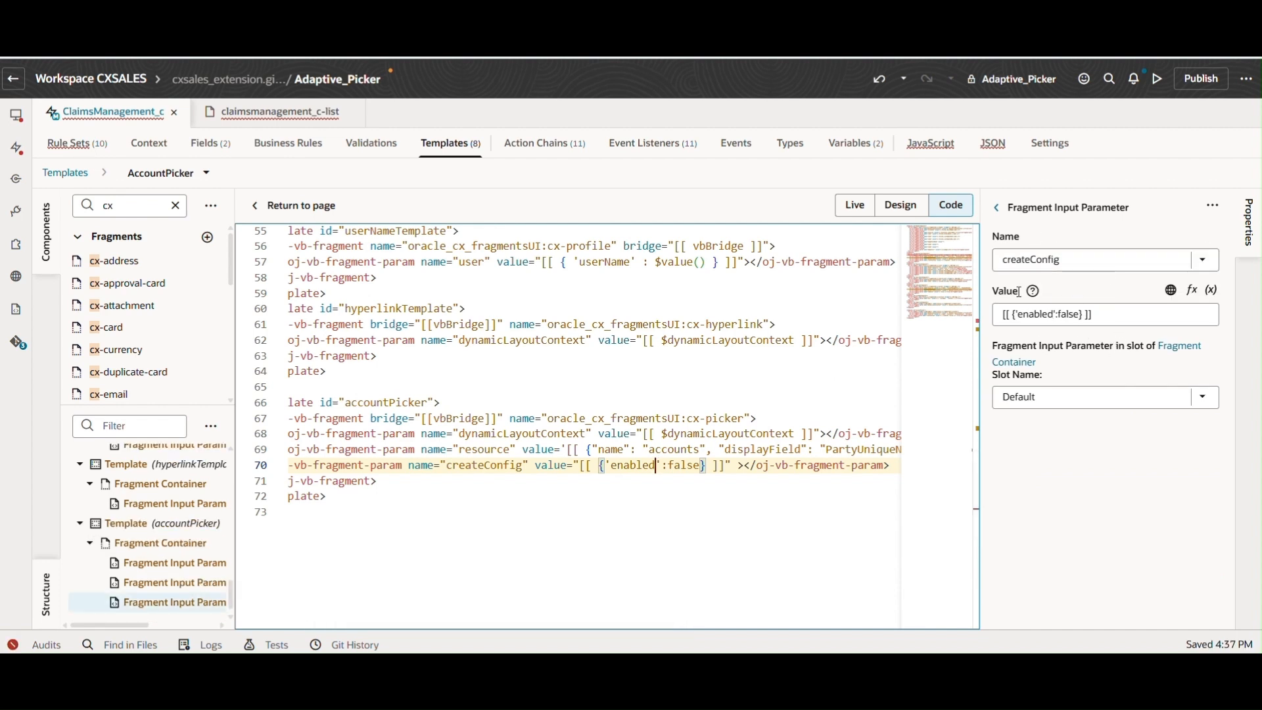
- Preview the claimsmanagement_c-list page and check the Account picker's additional options in a new Claims Management record
click(284, 118)
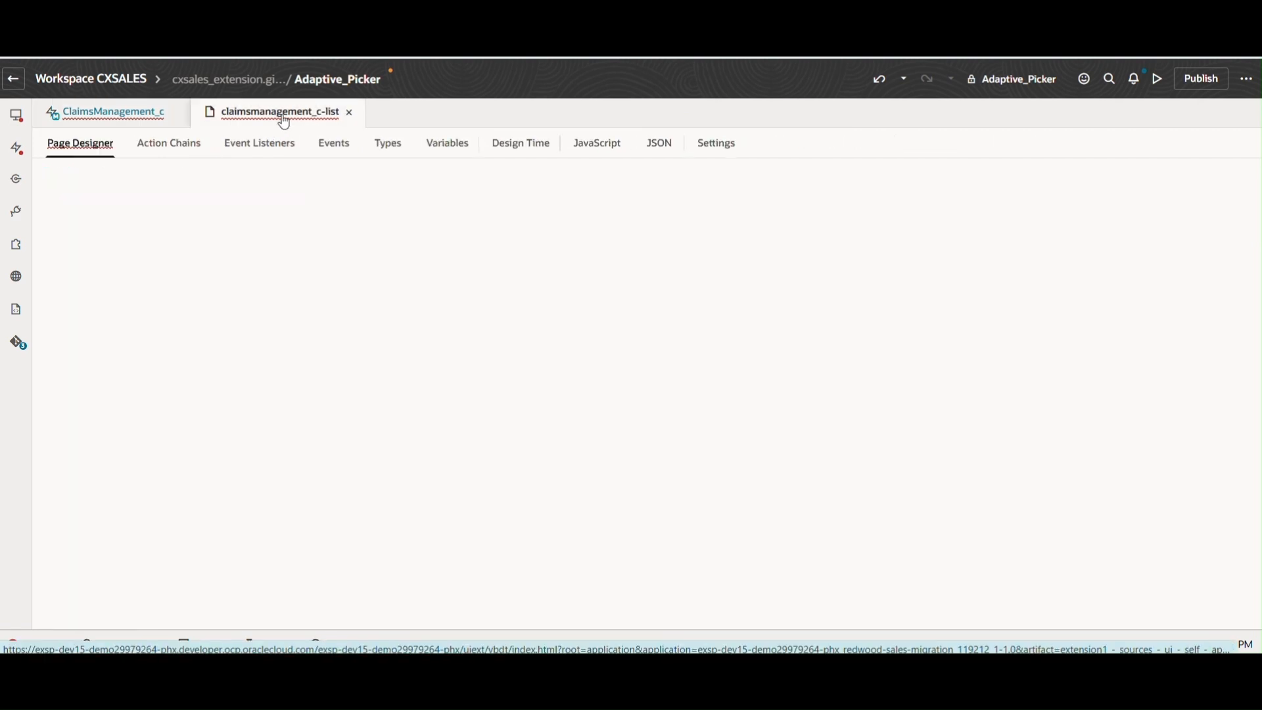
click(1158, 80)
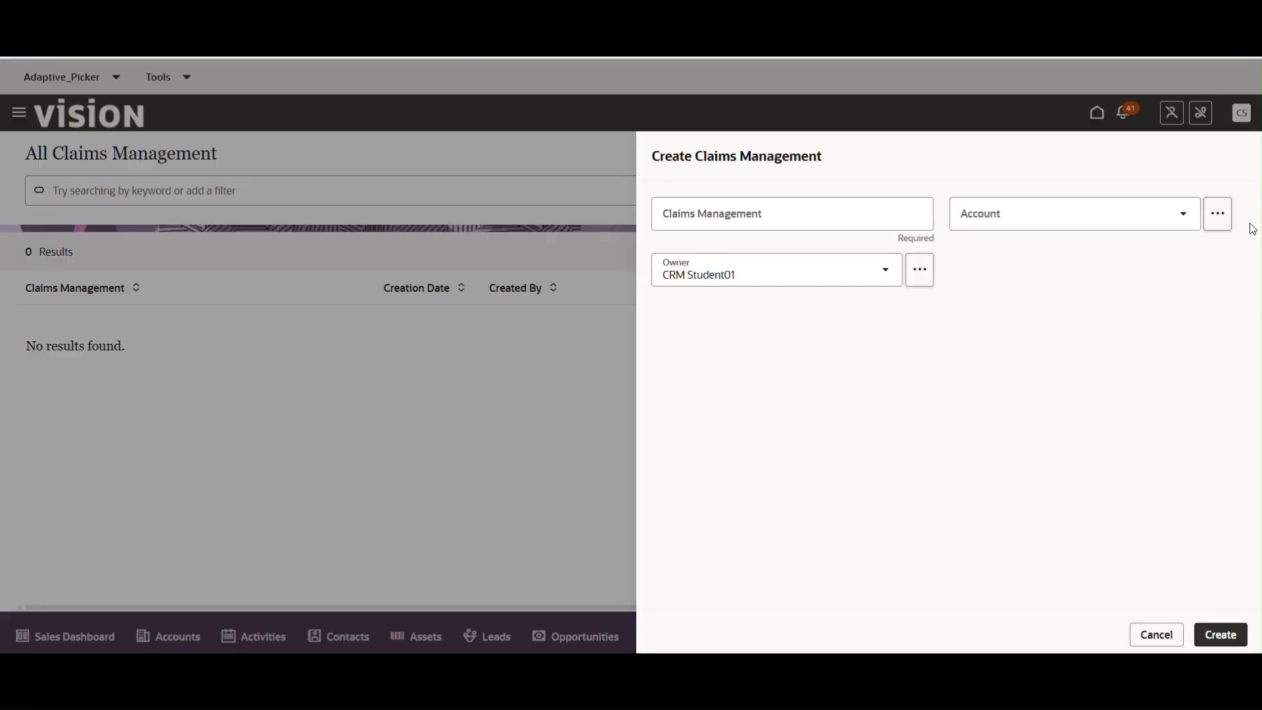
click(1226, 216)
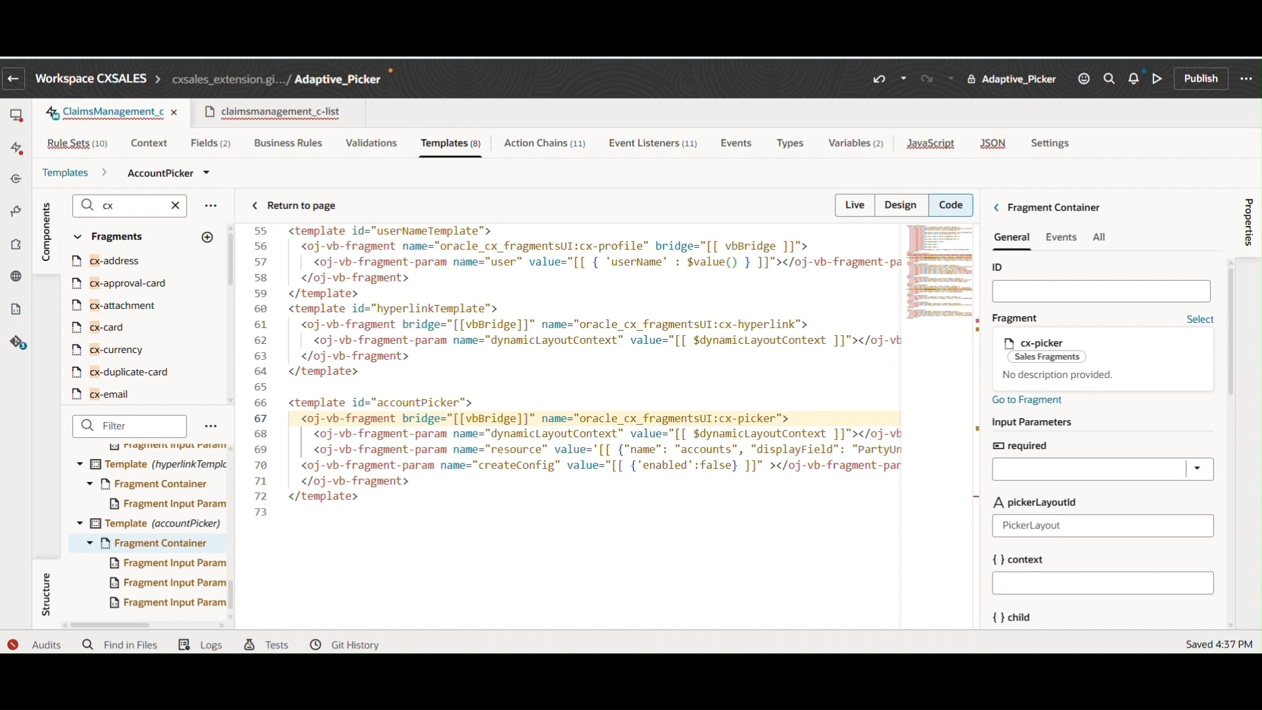
- Set the "required" input parameter of the cx-picker fragment to true in the accountPicker template
click(1195, 478)
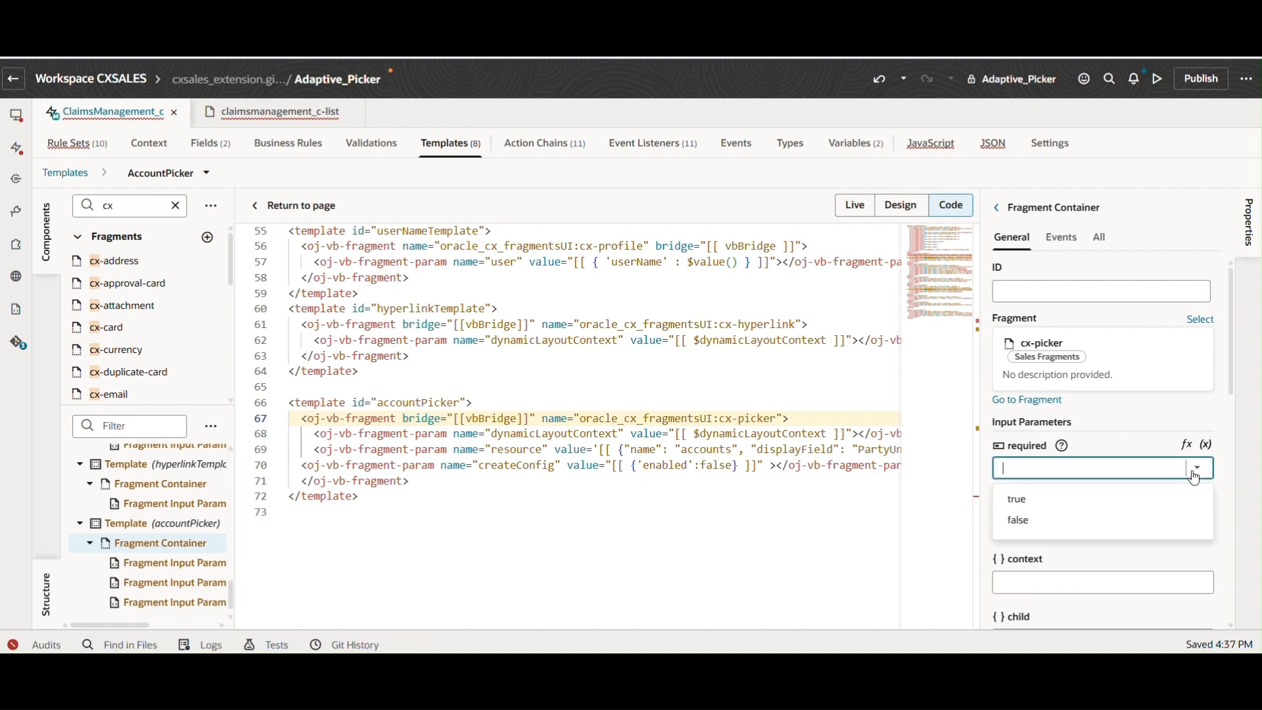
click(1063, 503)
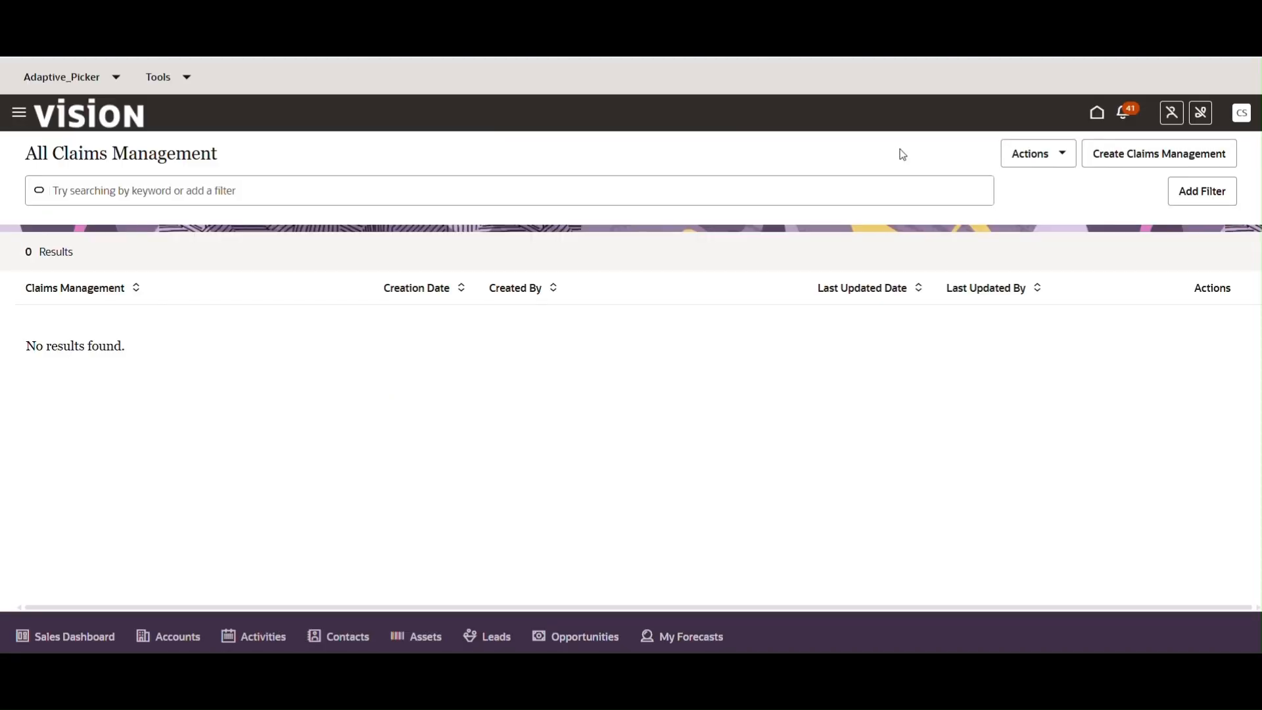
- Start a Claims Management record named "Test" in the preview and try to create it with the Account field empty
click(1170, 158)
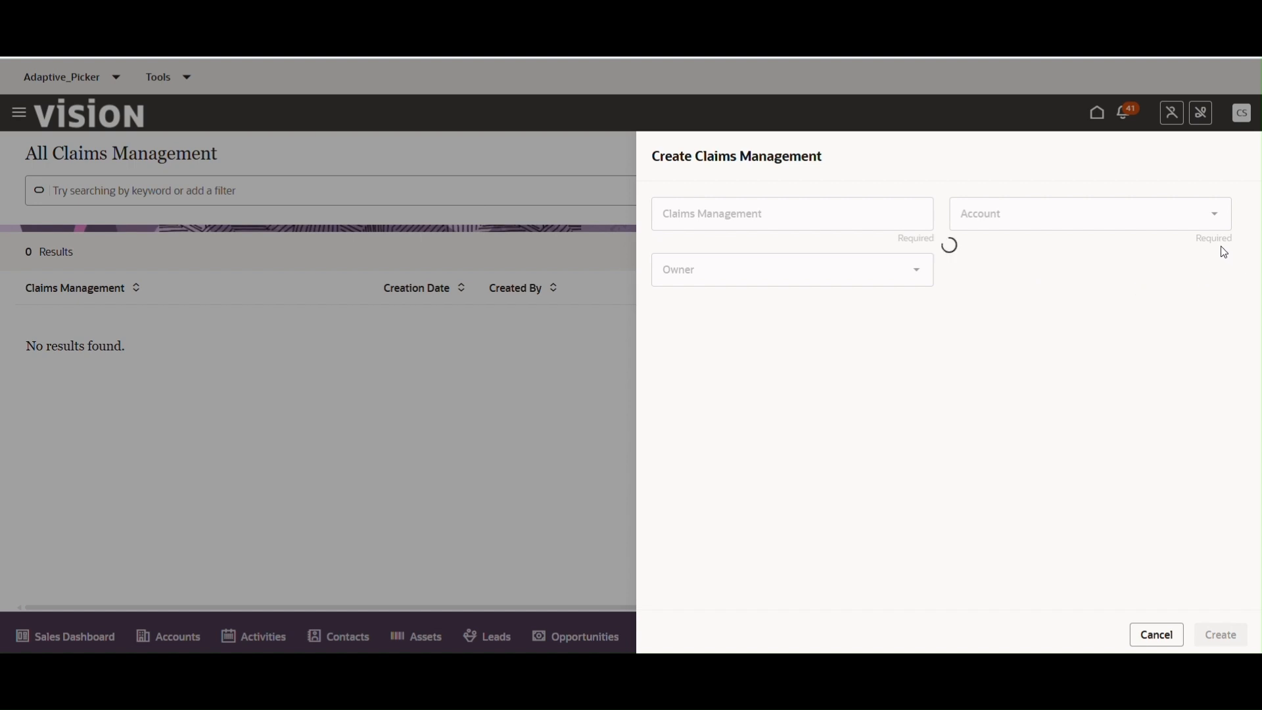
drag(1208, 243, 1148, 242)
click(874, 226)
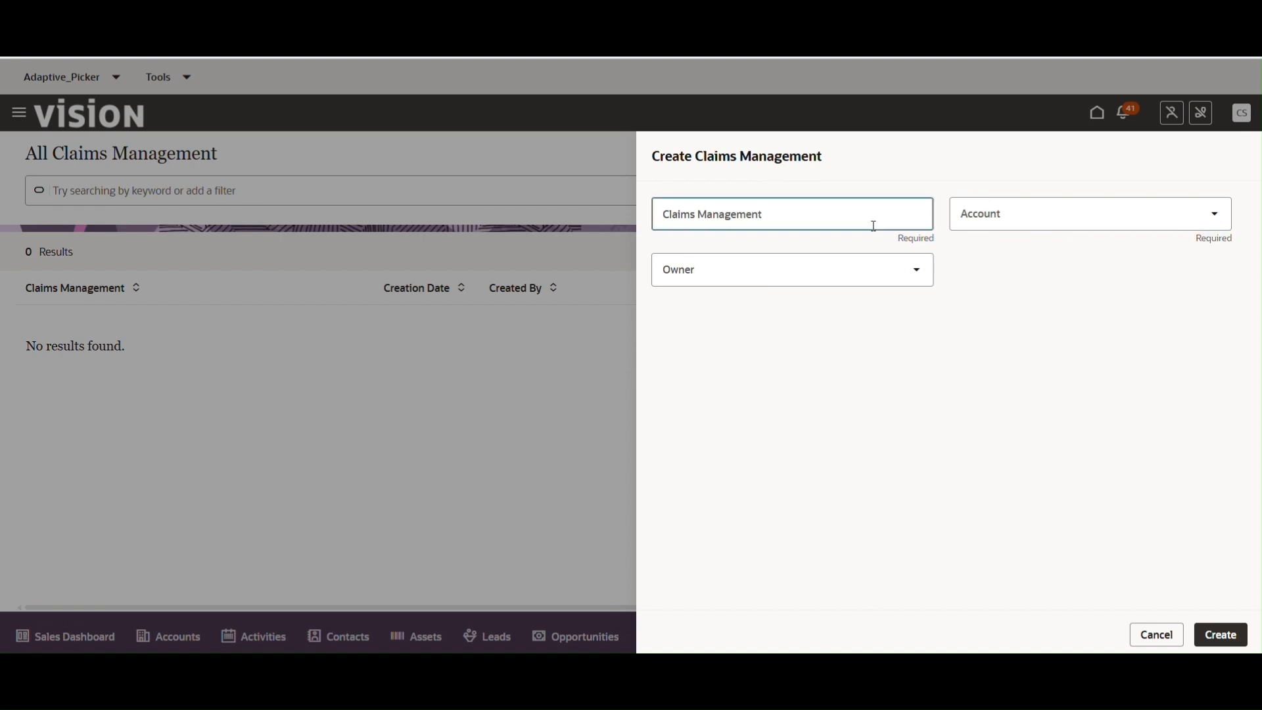
text(Test)
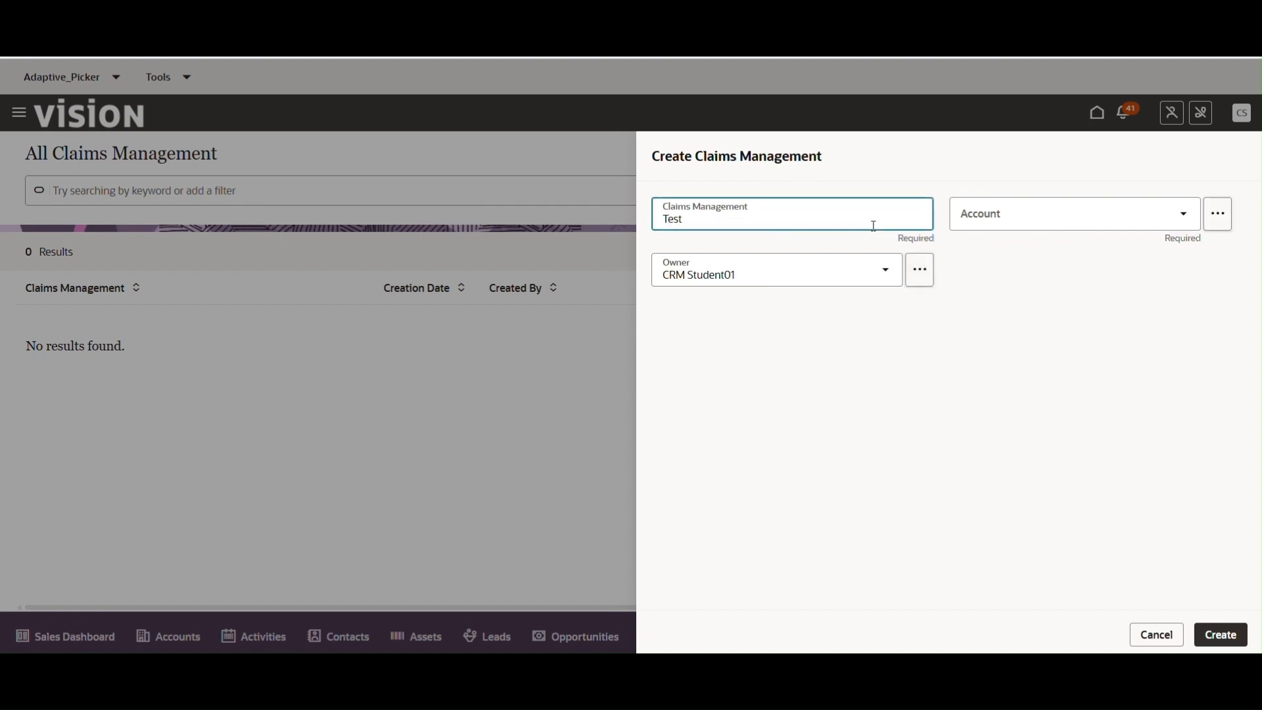
click(1222, 634)
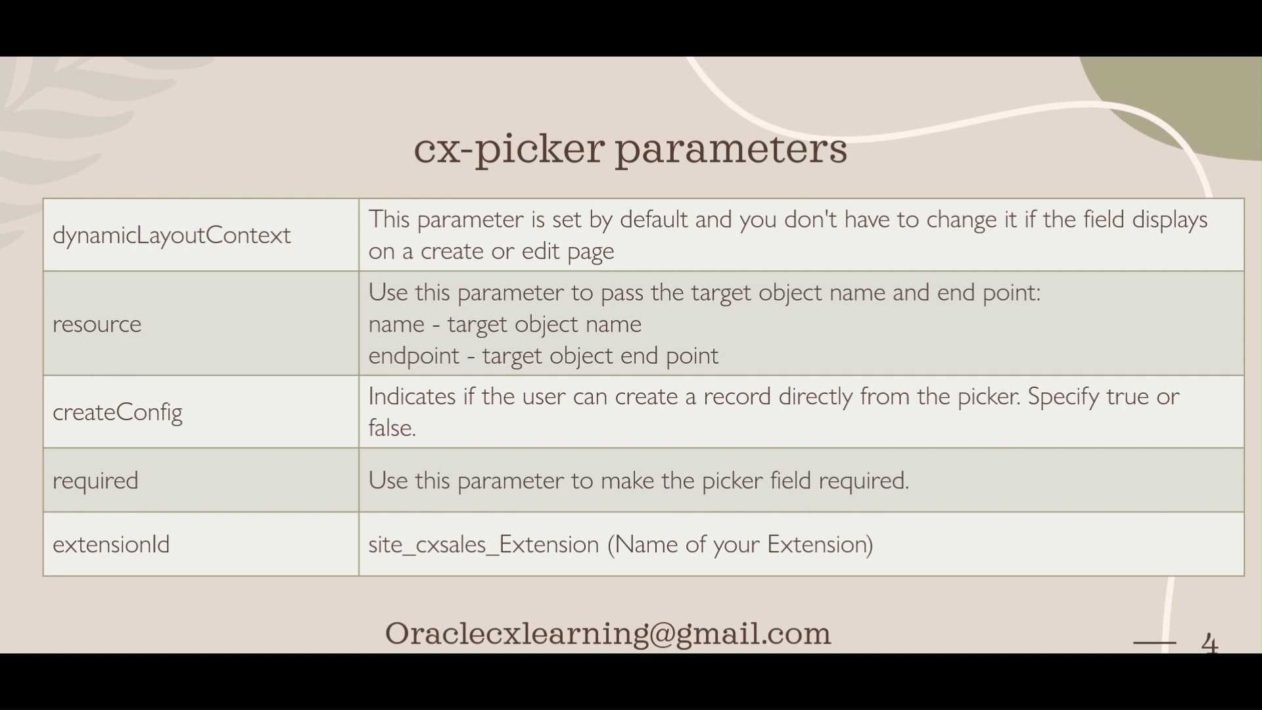
- Review the second slide of cx-picker parameters, return to the preview and cancel the "Test" claim
key(Right)
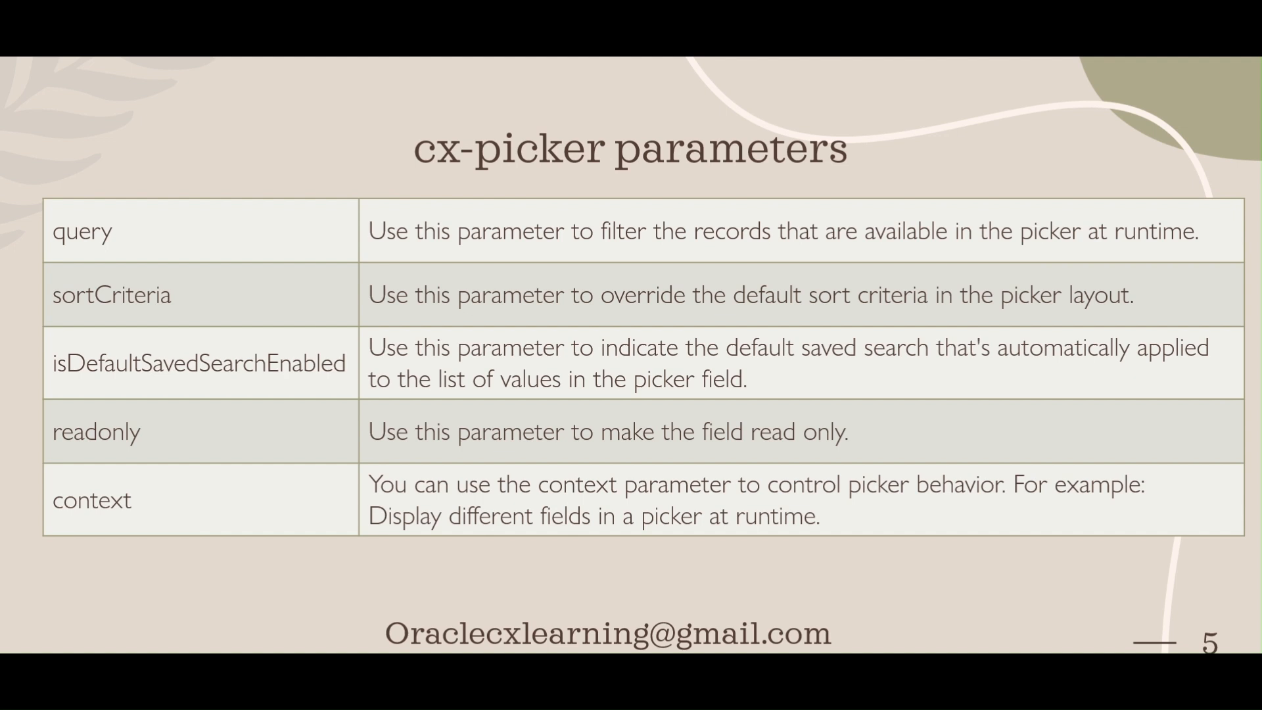
key(alt+Tab)
key(alt+Tab)
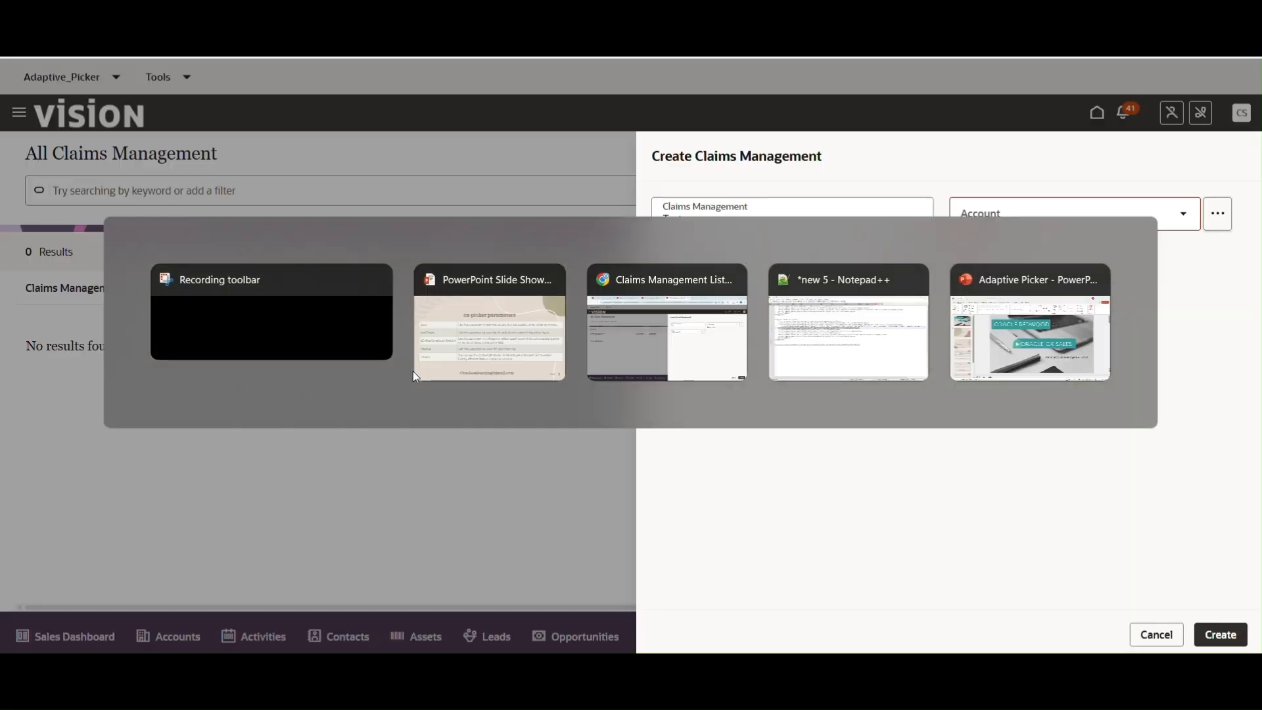
click(1157, 635)
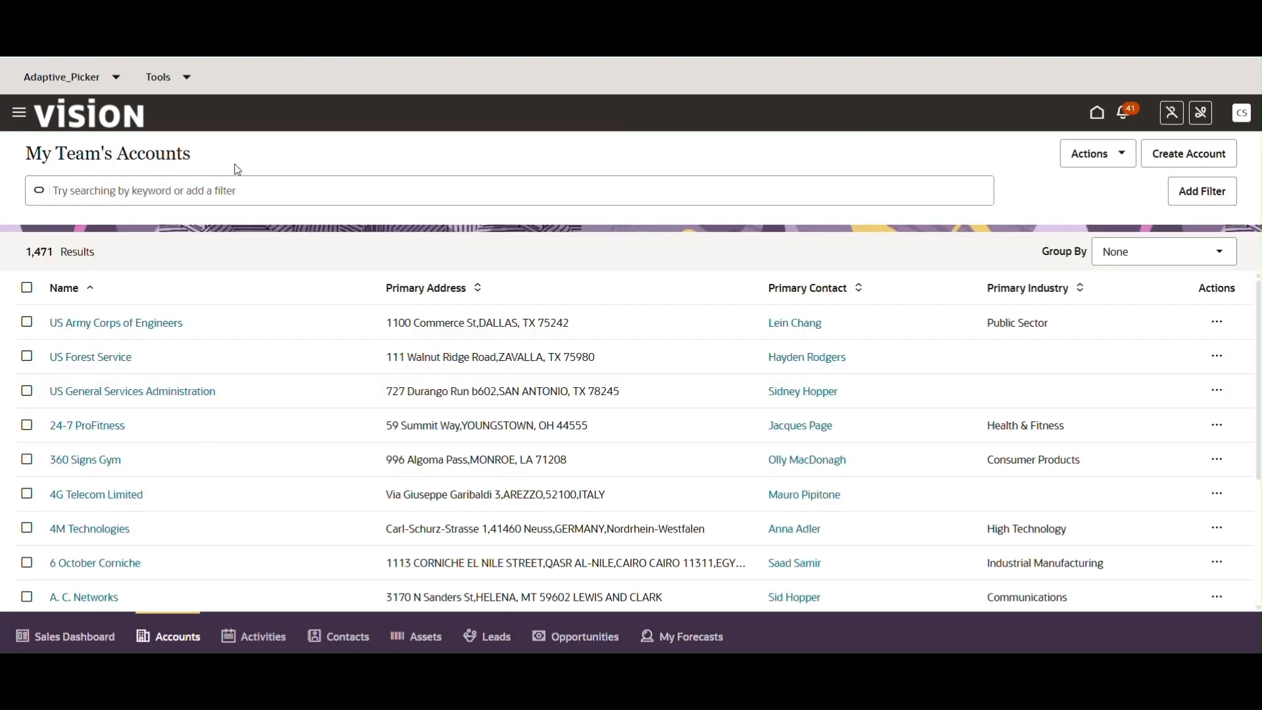
- Filter the My Team's Accounts list by Primary Industry set to Health & Fitness
click(152, 191)
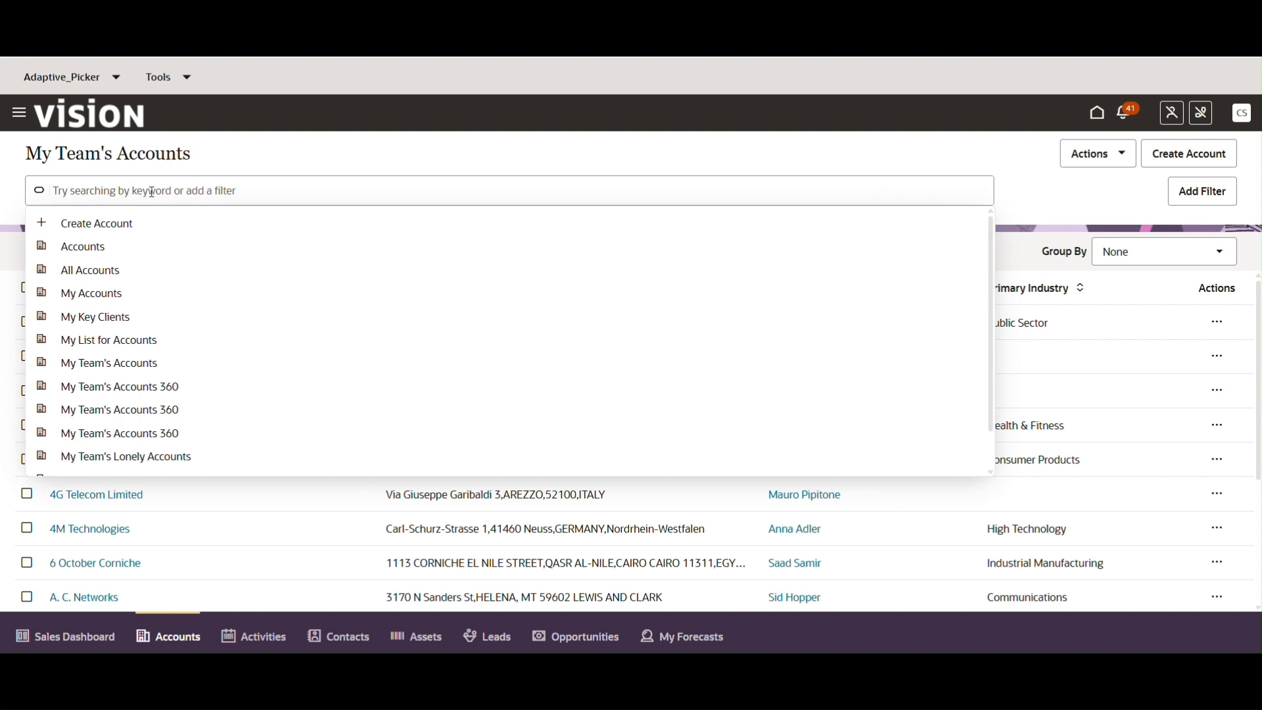
text(indust)
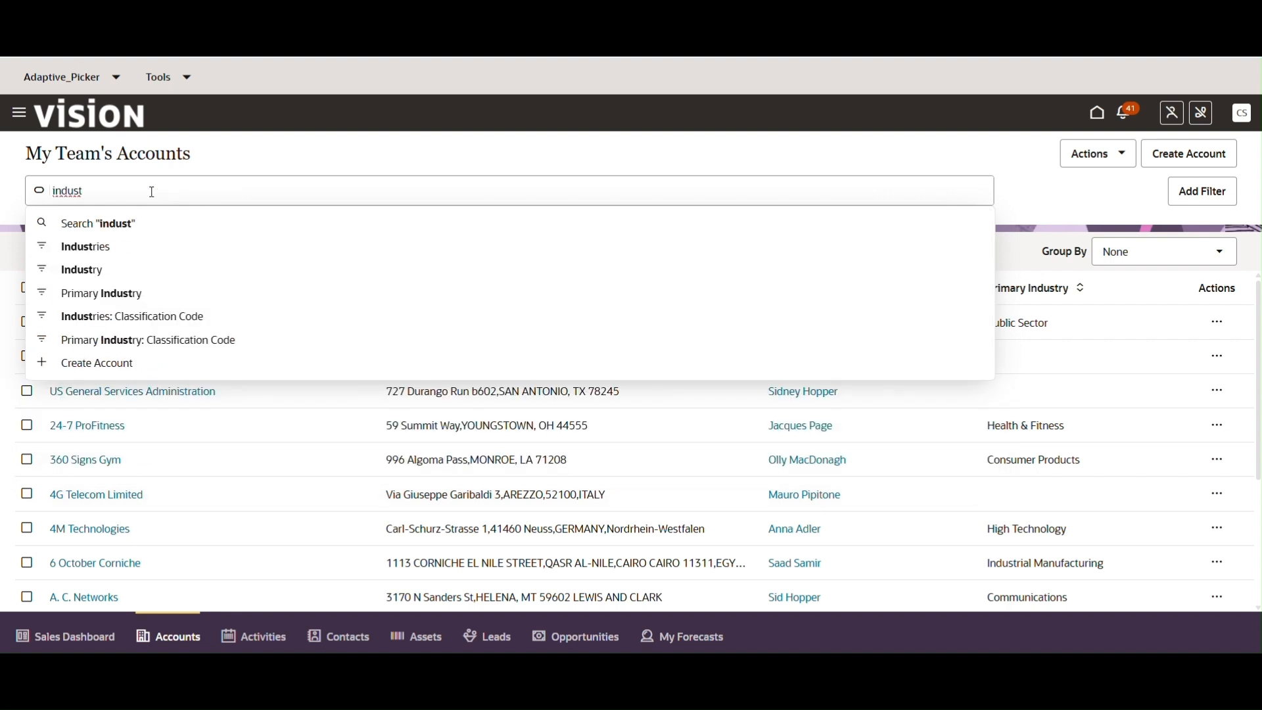
click(103, 299)
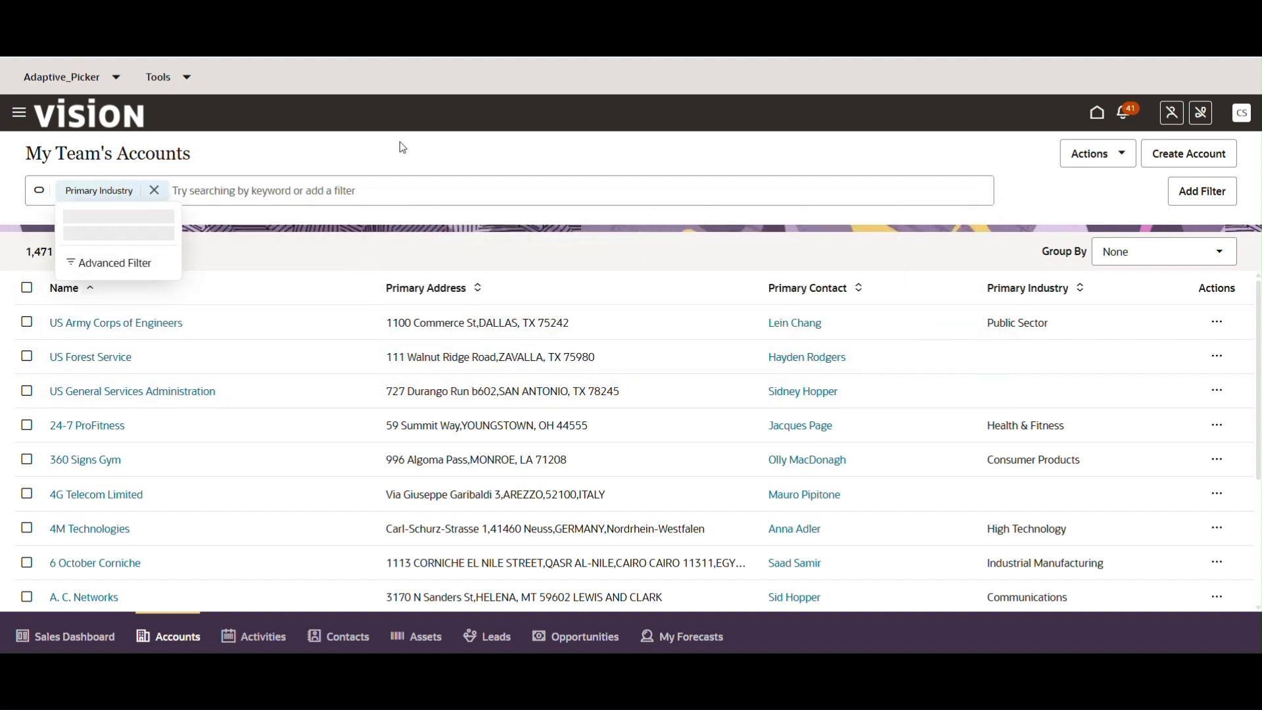
click(71, 267)
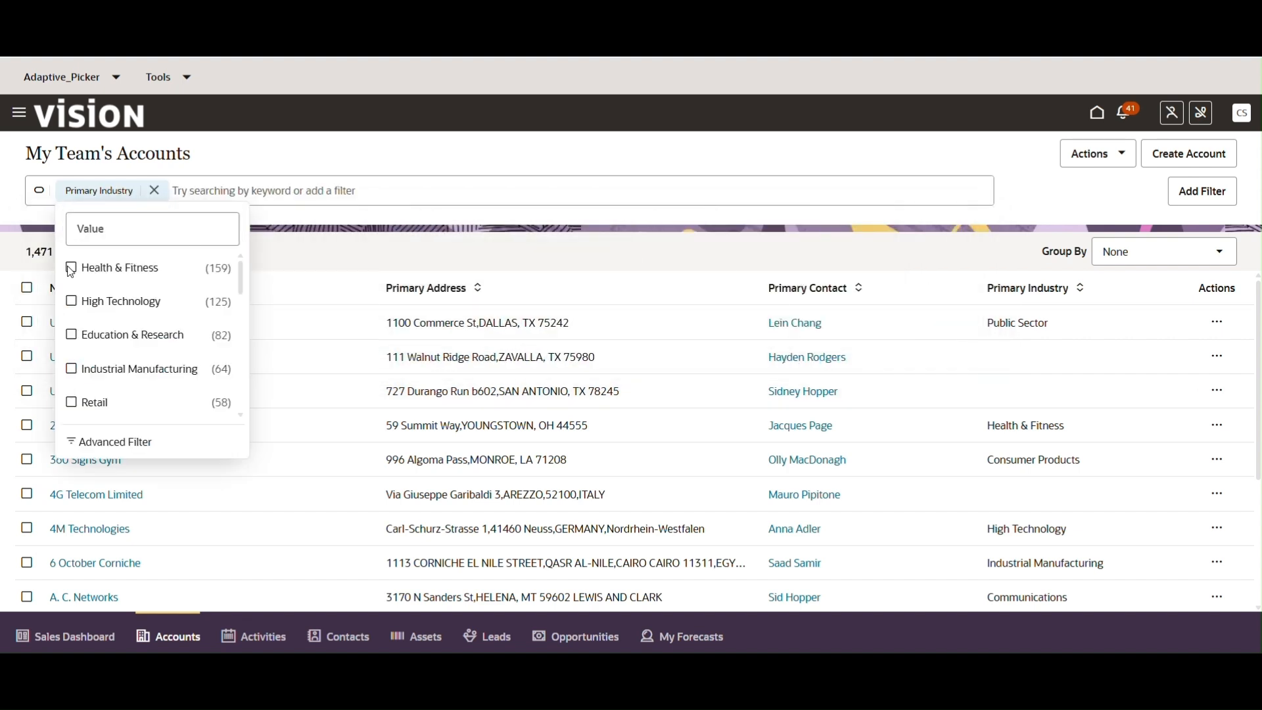
click(620, 156)
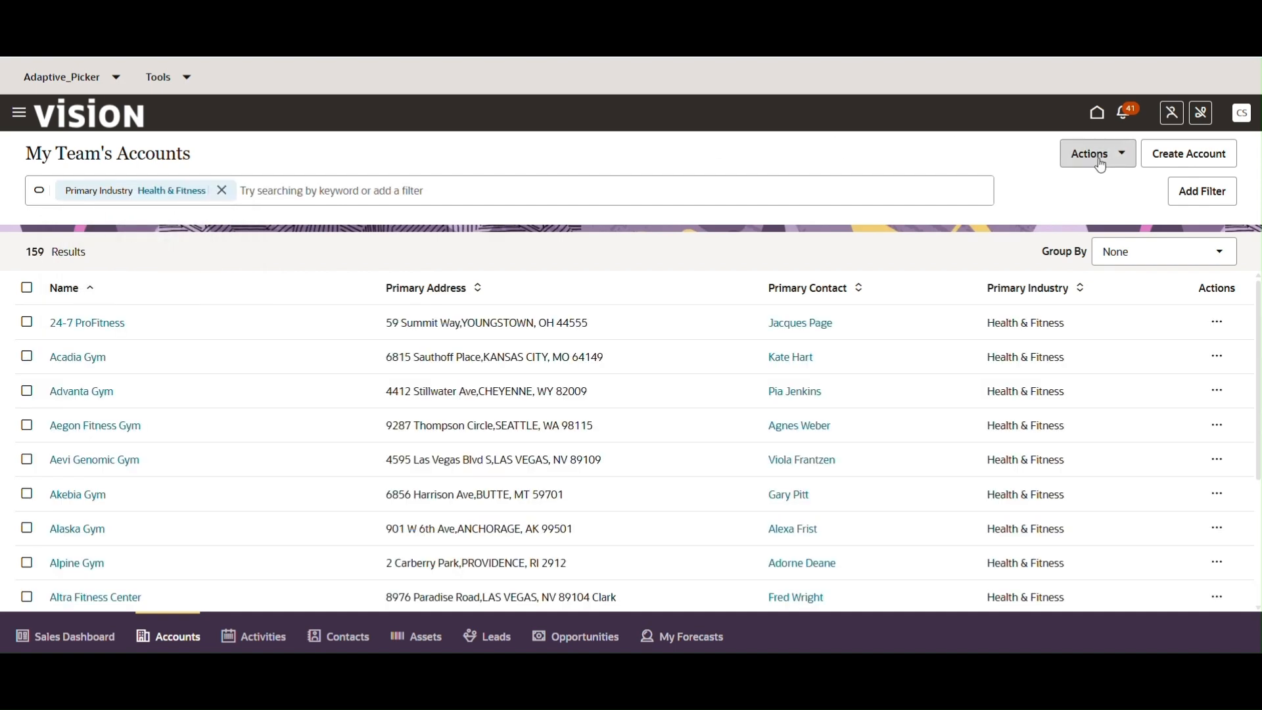
- Save the filtered accounts list as a saved search named "Health and Fitness"
click(1097, 154)
click(1086, 197)
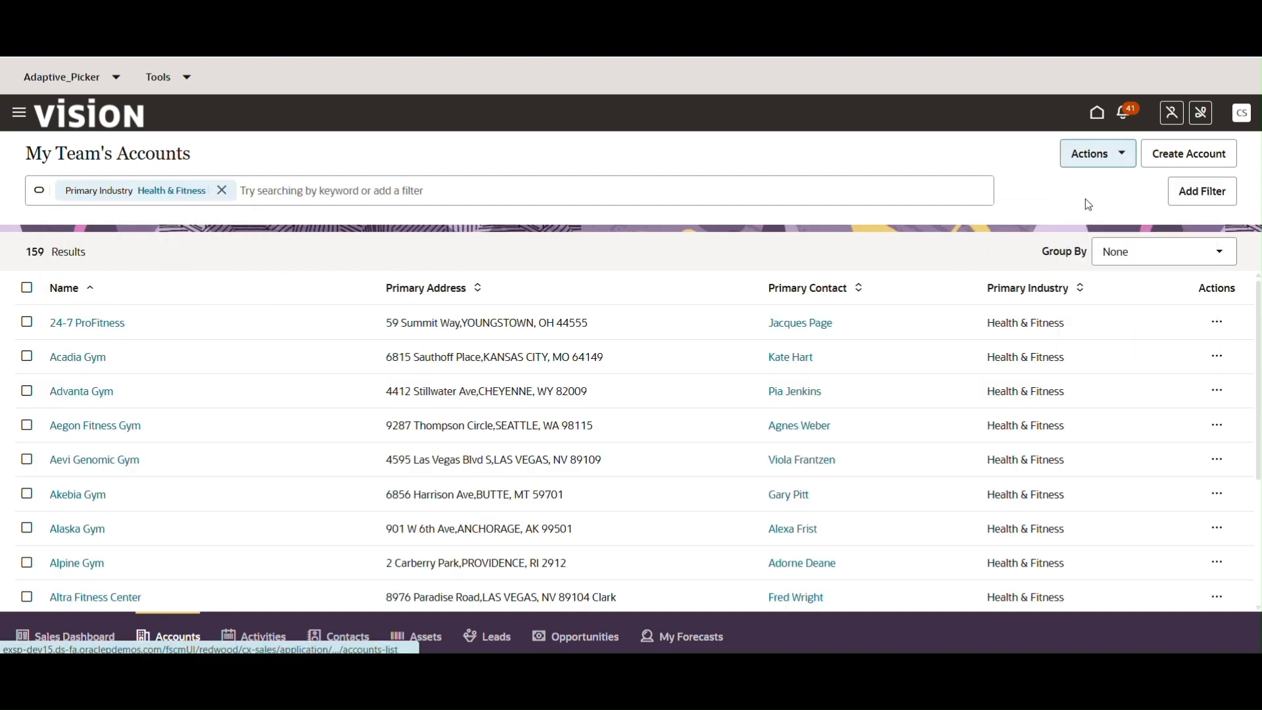
drag(599, 350, 320, 354)
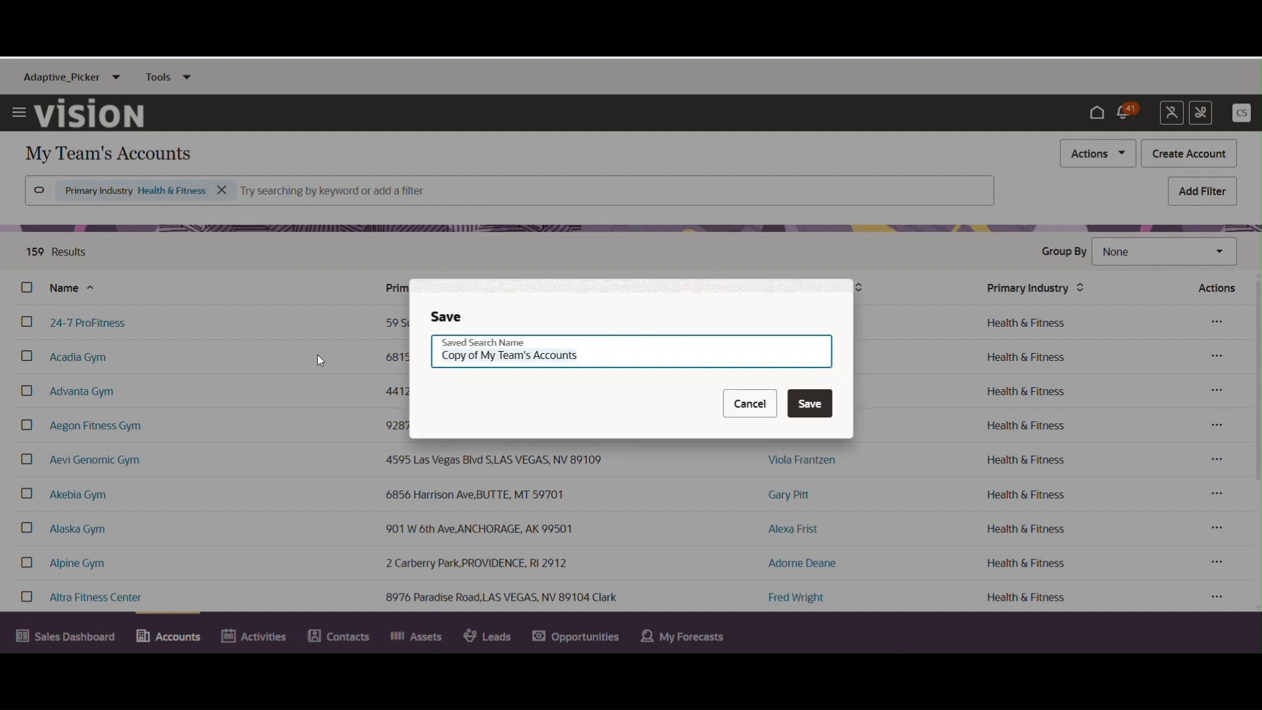
text(Health and Fi)
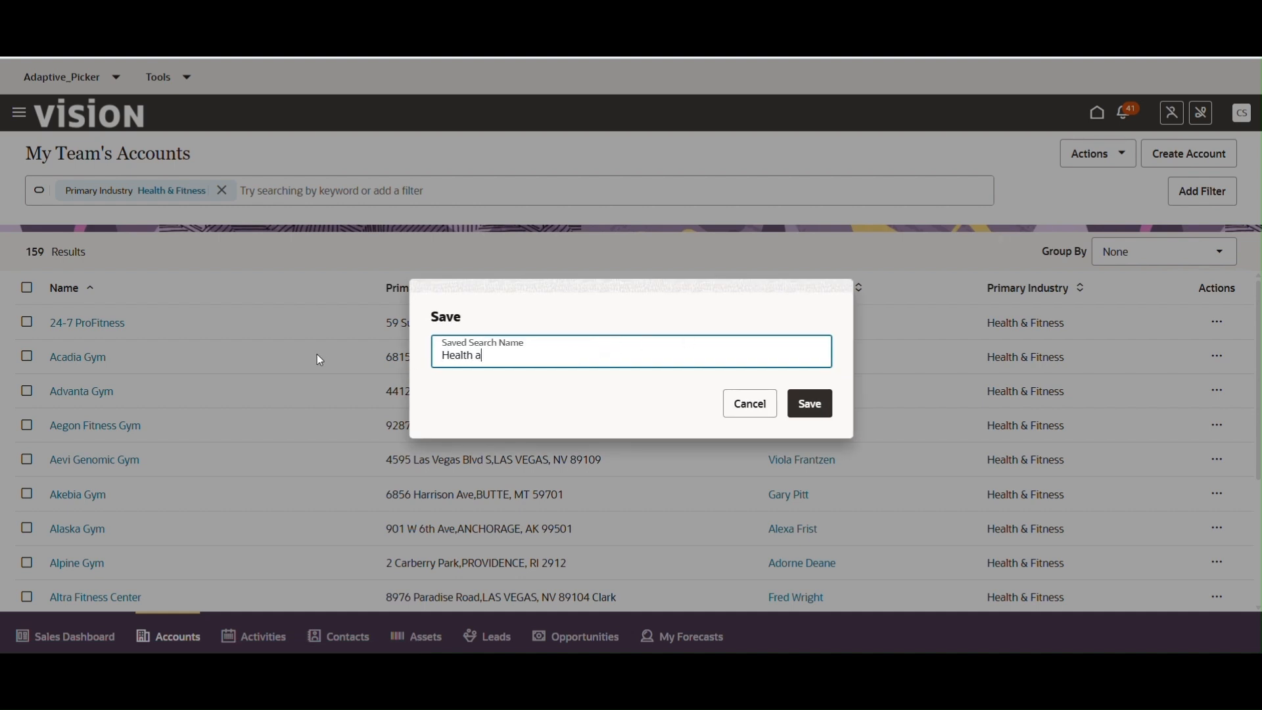
text(tness)
click(815, 407)
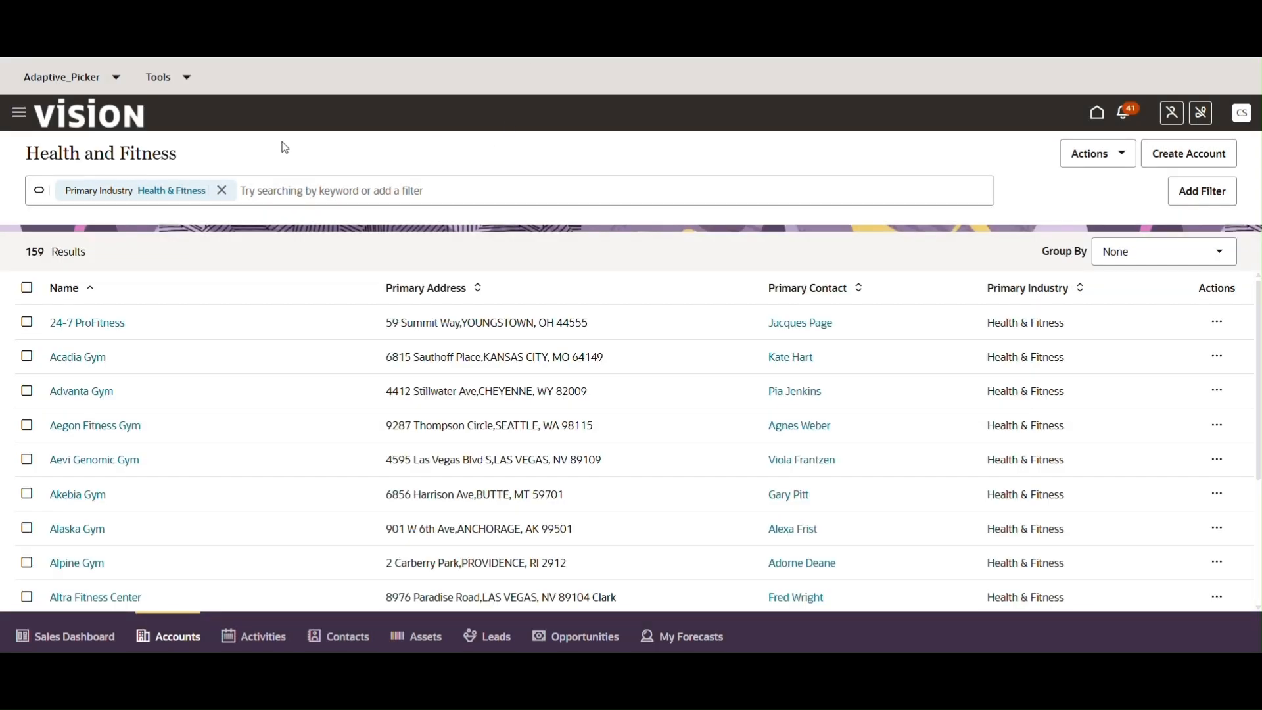
- Set the "Health and Fitness" saved search as the default for Accounts and finish managing saved searches
click(1088, 159)
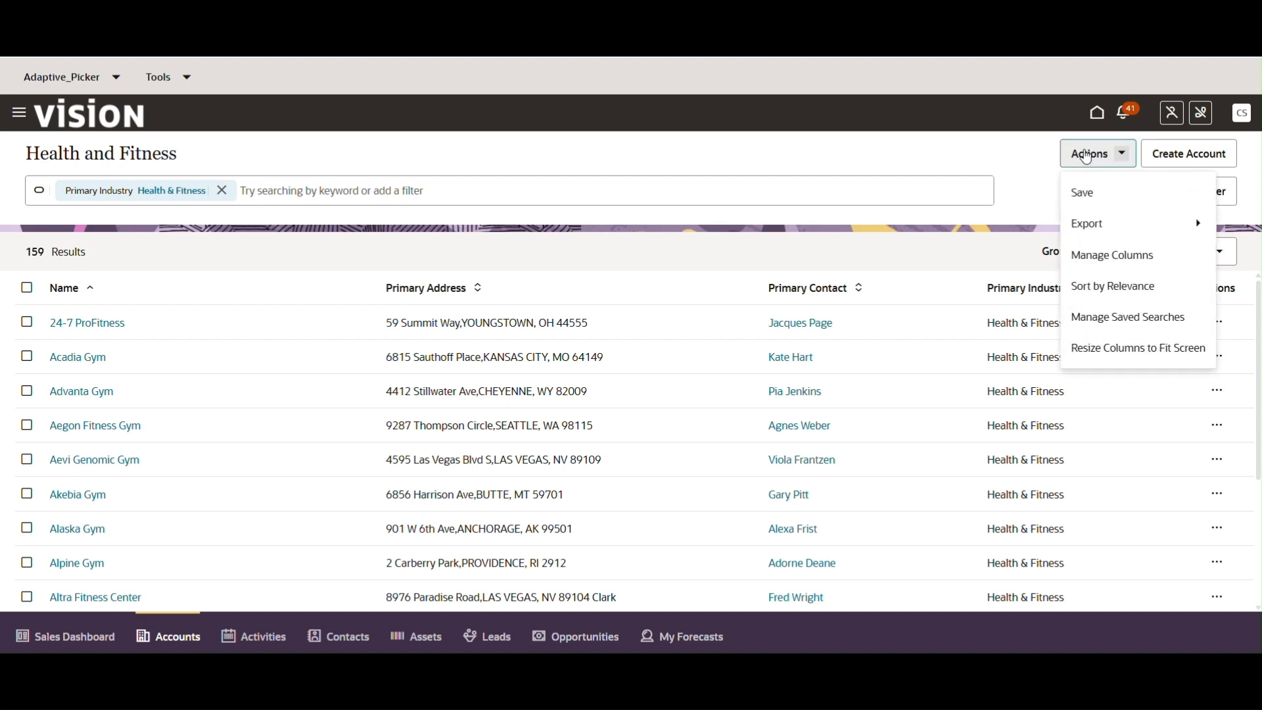
click(1130, 321)
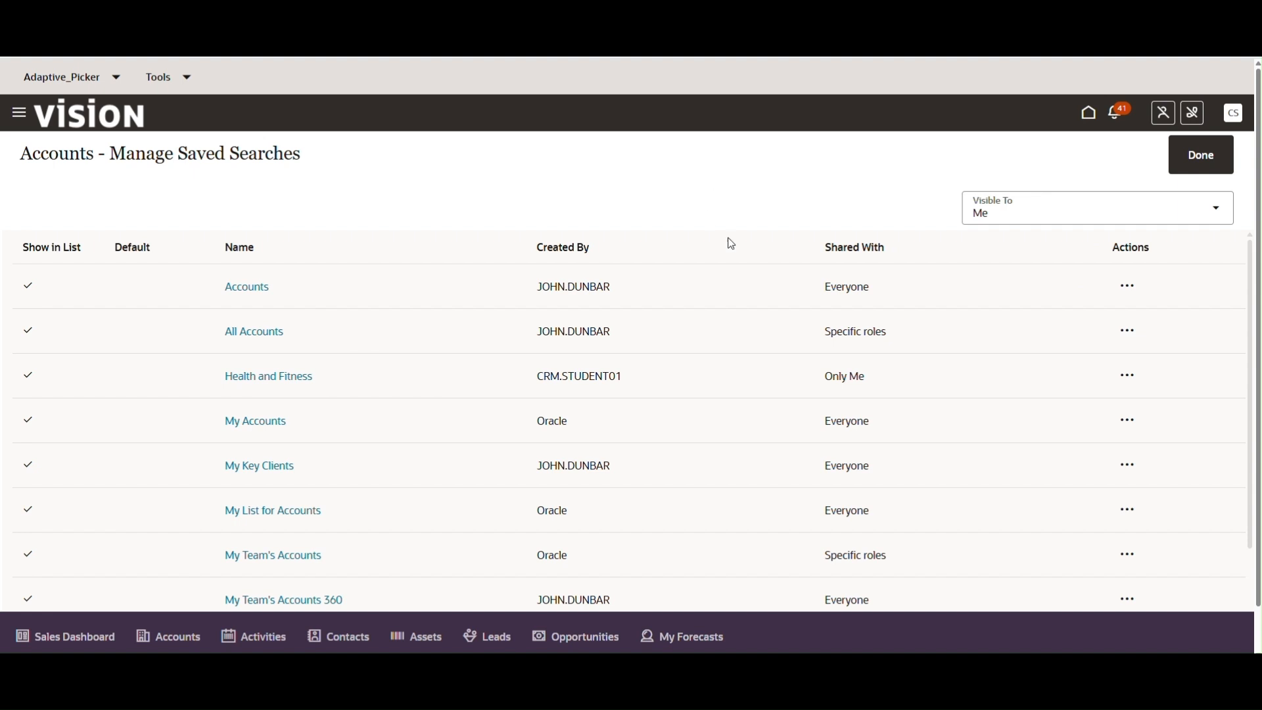
click(1130, 387)
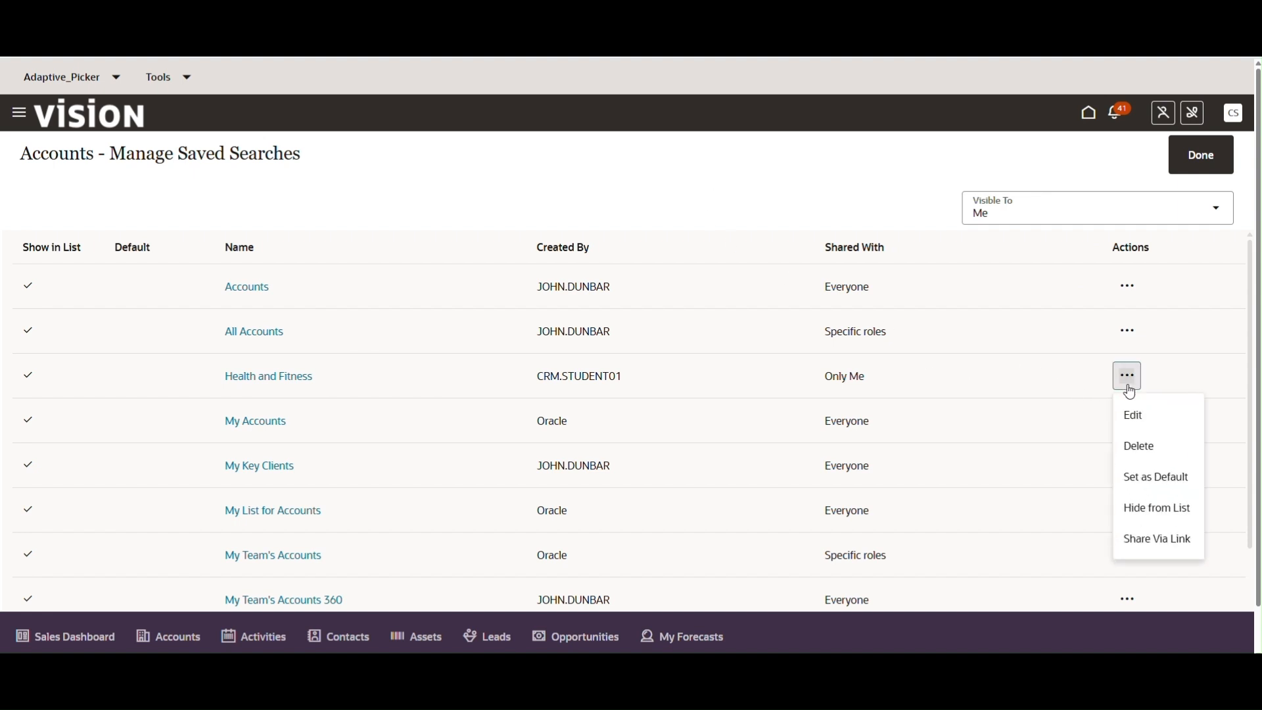
click(1151, 477)
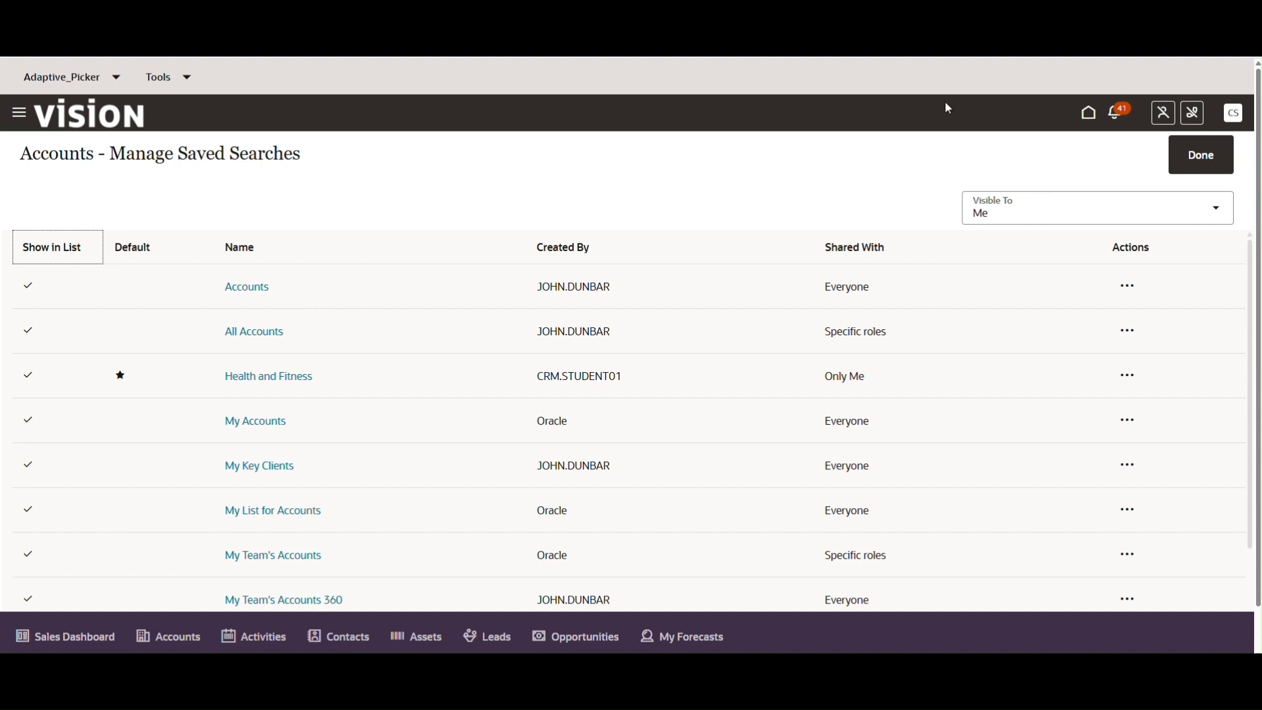
click(1200, 163)
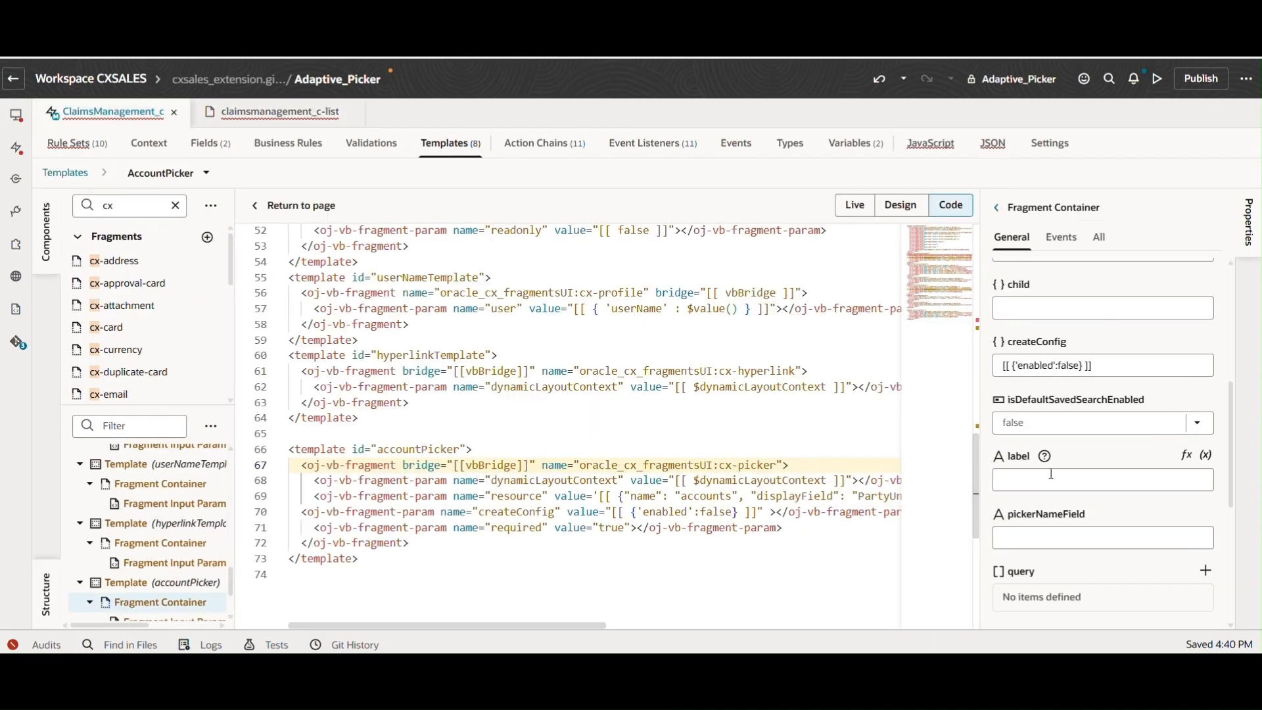
- Set the accountPicker fragment's isDefaultSavedSearchEnabled parameter to true and preview the claimsmanagement_c-list page
click(1153, 421)
click(1076, 459)
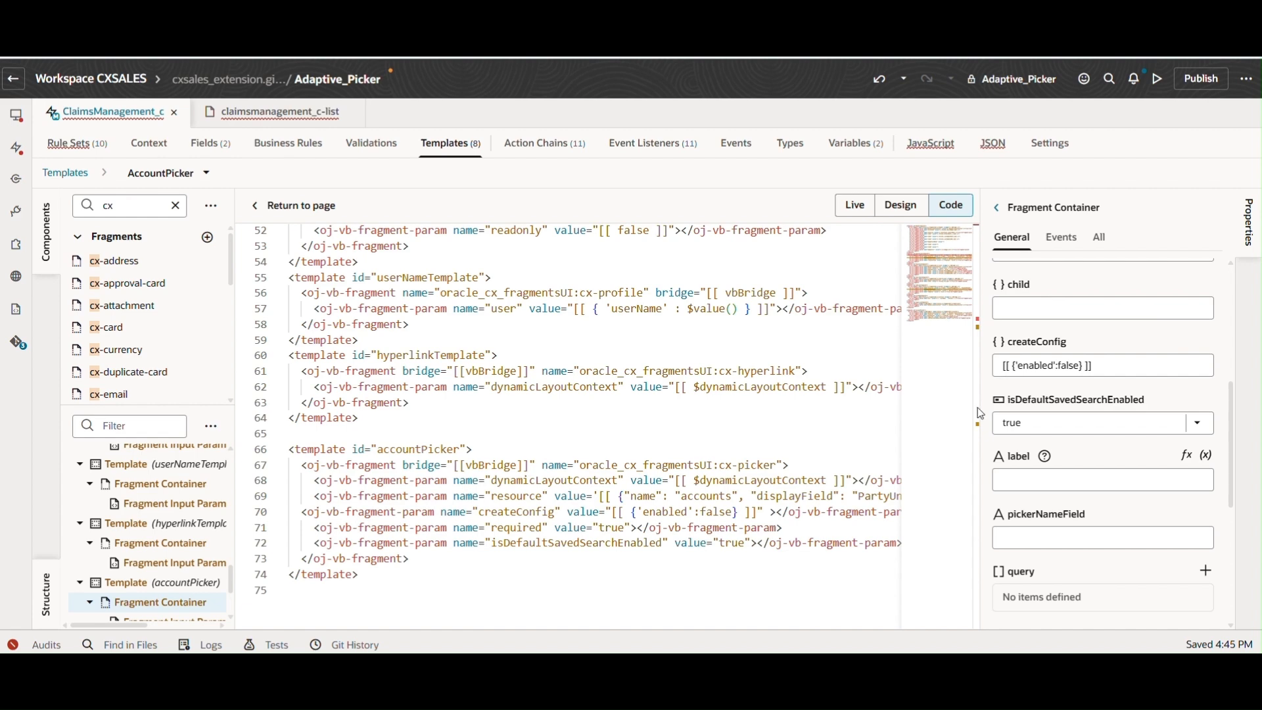
click(280, 112)
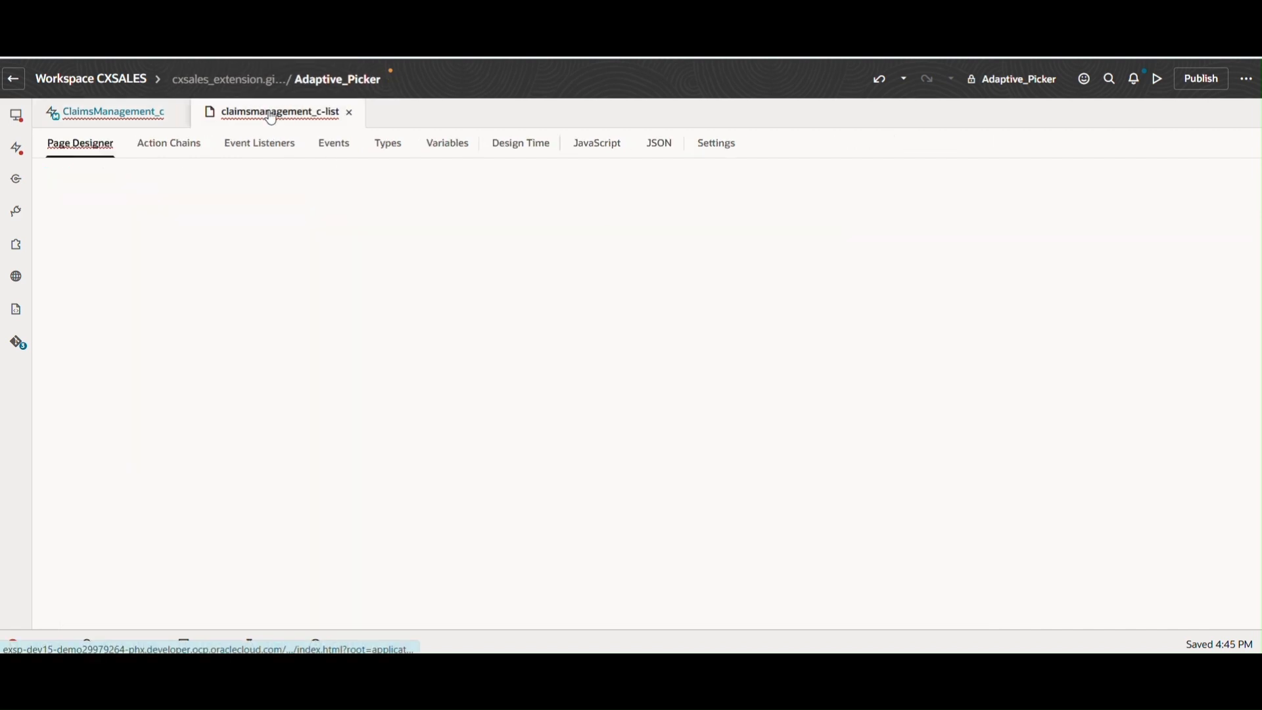
click(1157, 80)
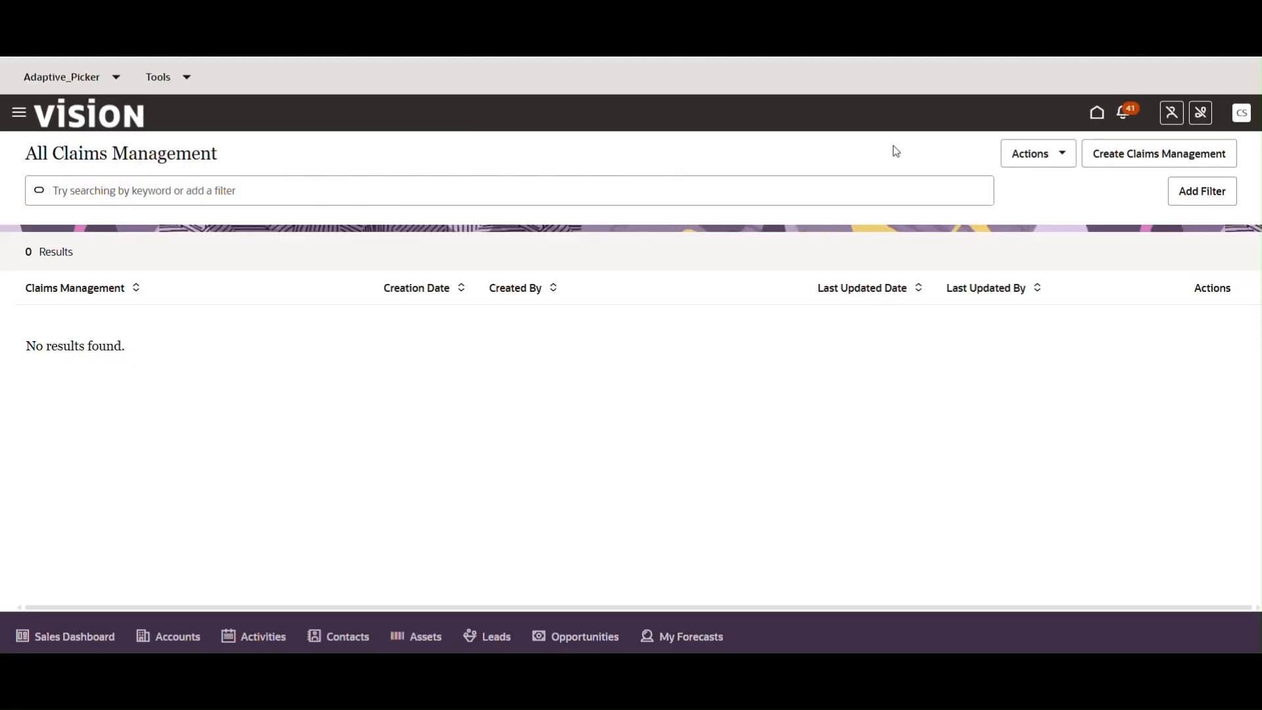
- Check the Account picker's saved search options in a new Claims Management record, and cancel the record
click(1163, 161)
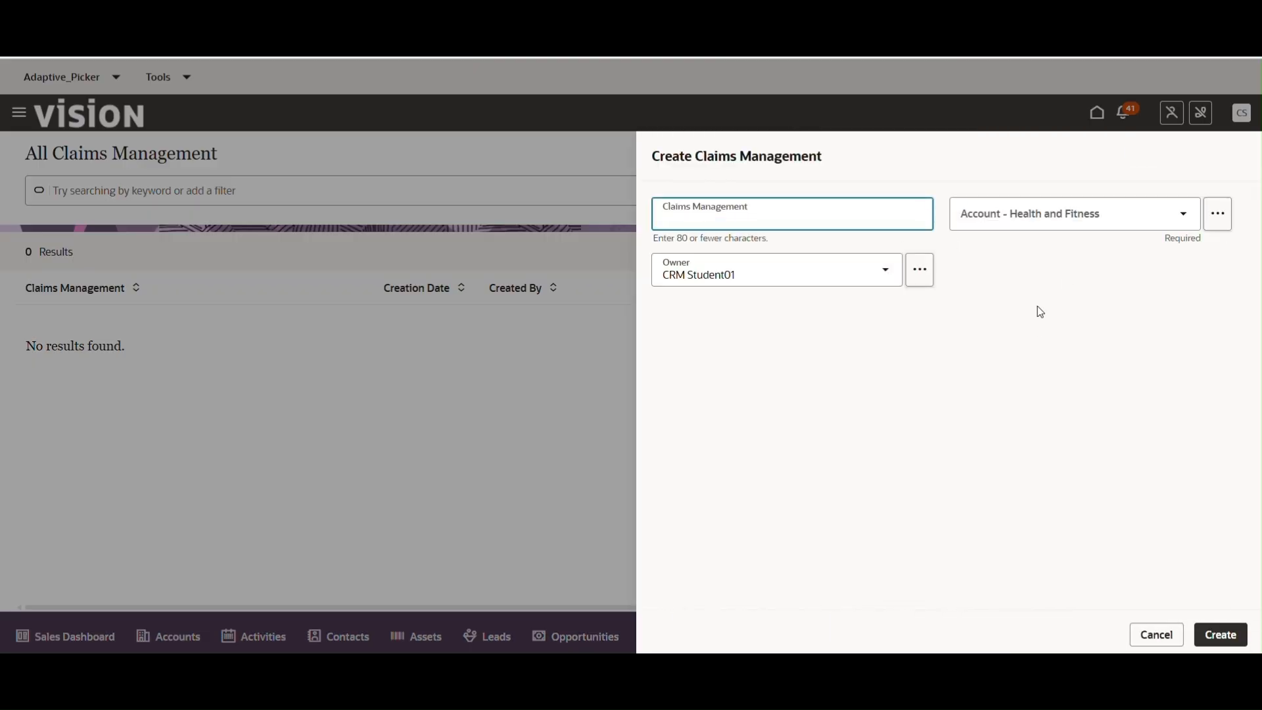
click(1217, 214)
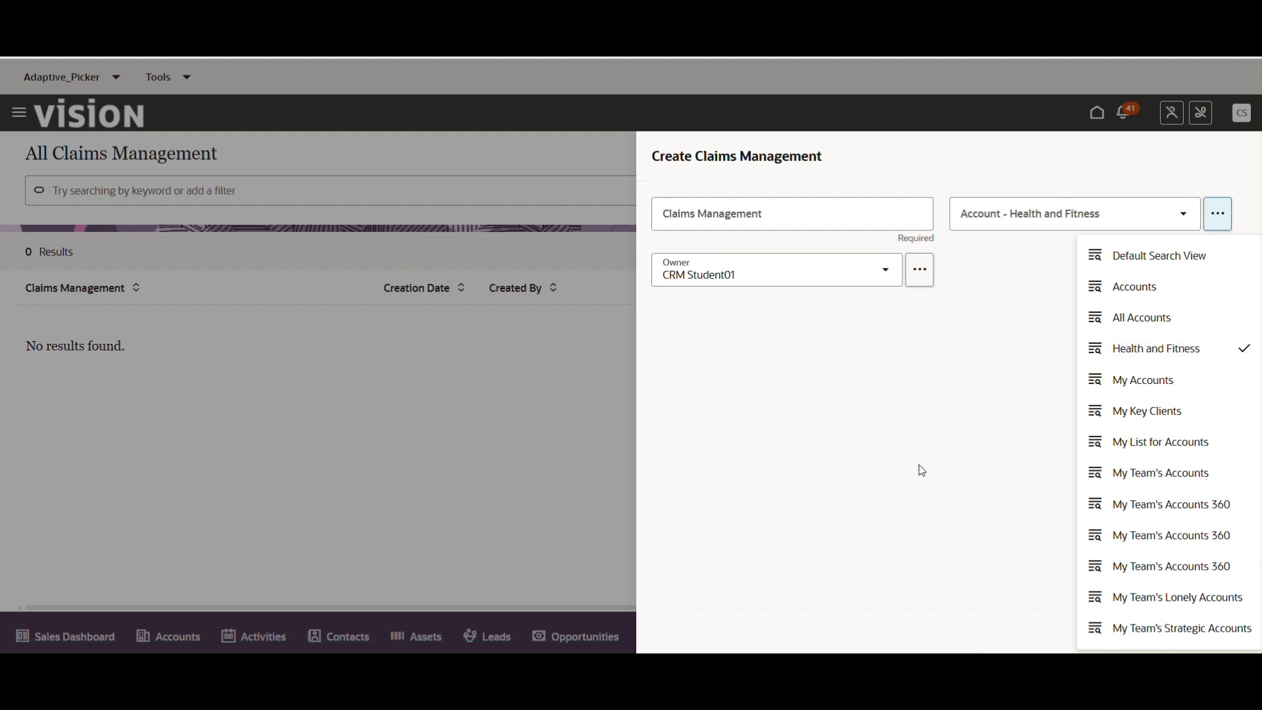
click(969, 398)
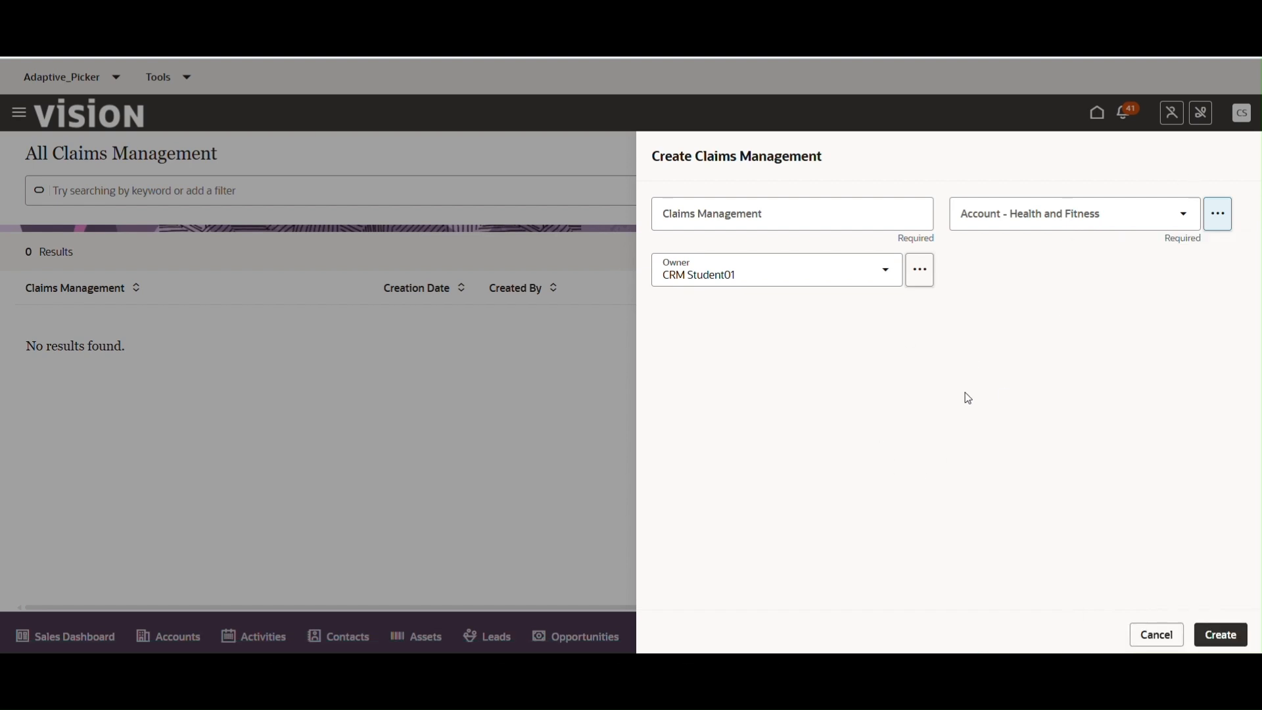
click(1152, 635)
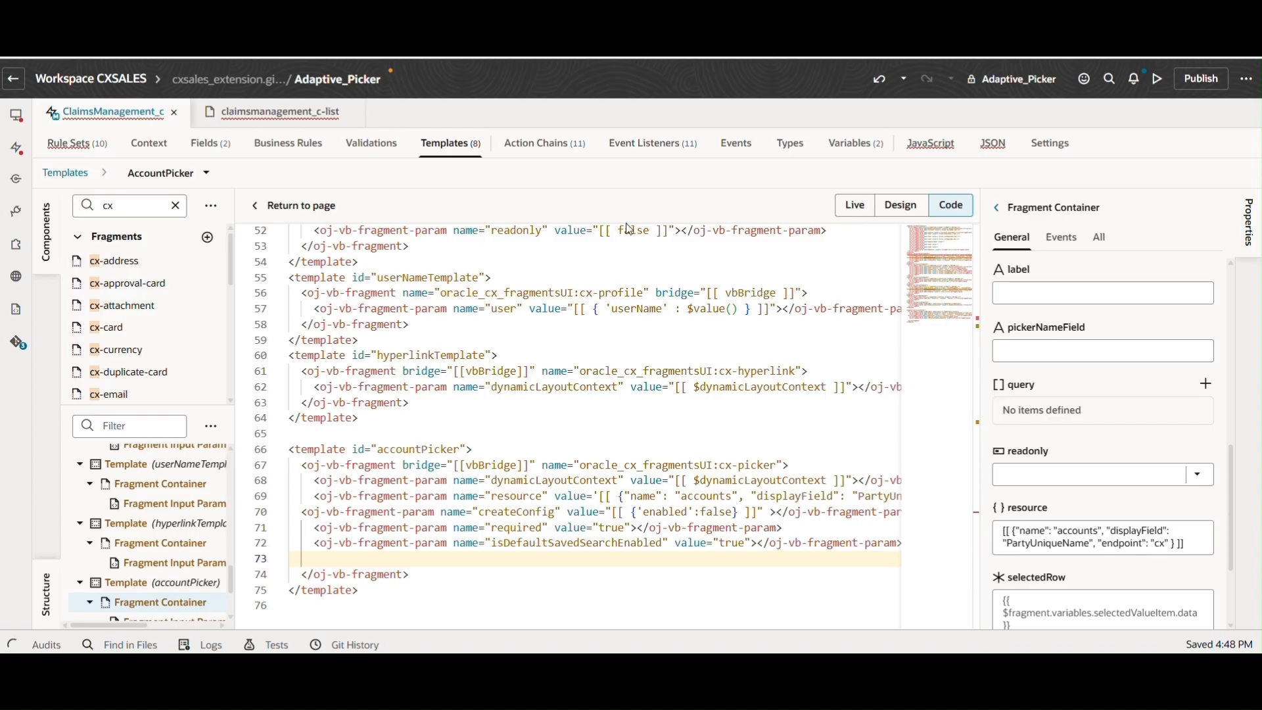
- Add a query parameter to the accountPicker fragment filtering Type equal to ZCA_PROSPECT and Industries equal to Health & Fitness
click(320, 558)
key(ctrl+v)
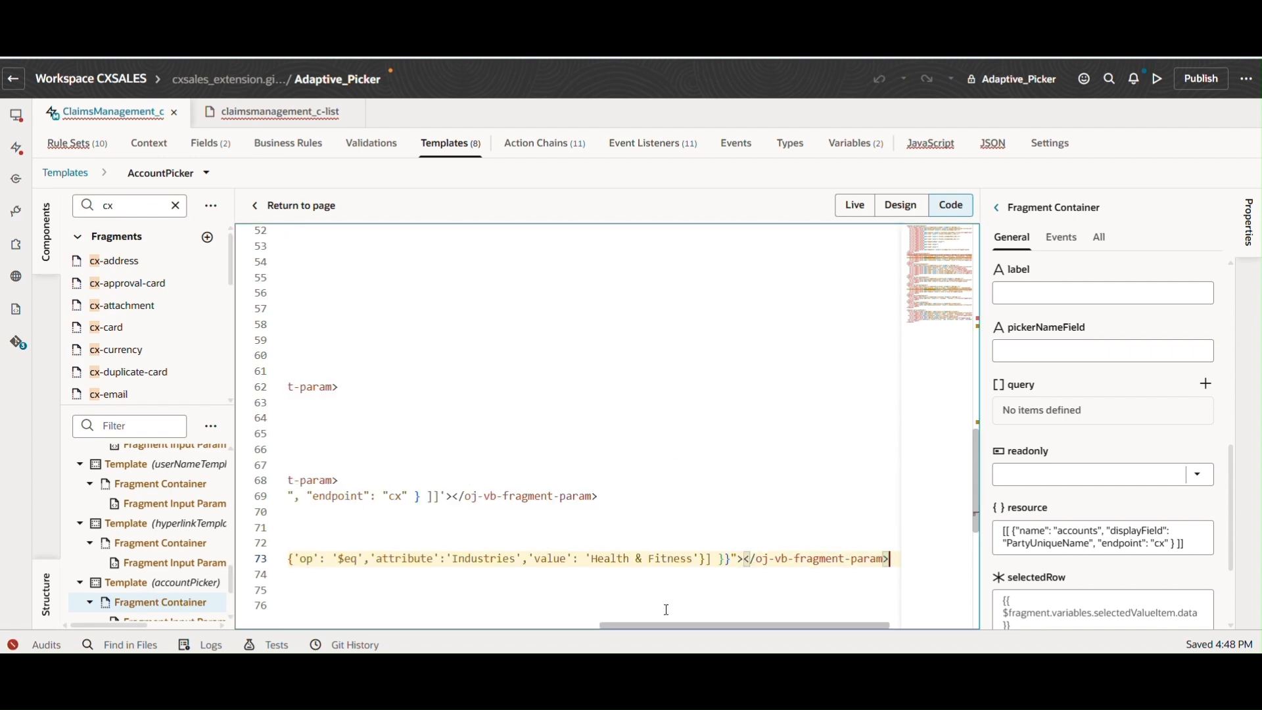
drag(711, 625, 519, 622)
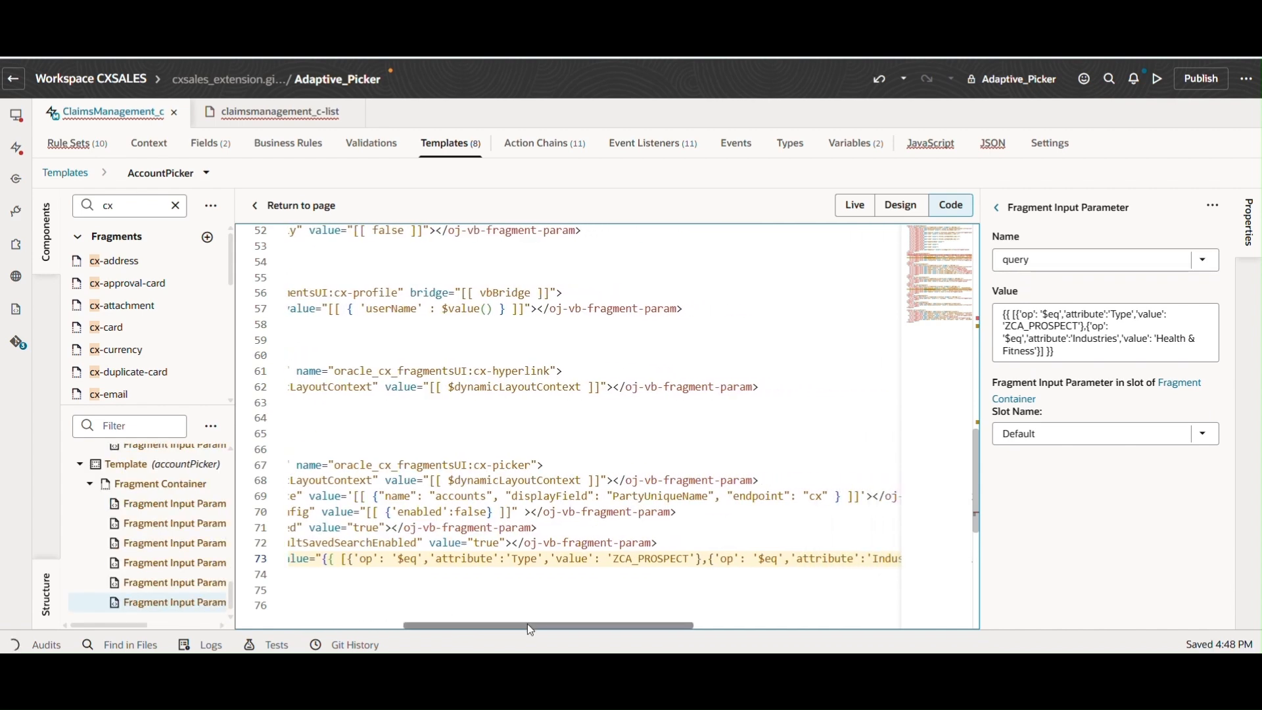
drag(531, 629, 641, 629)
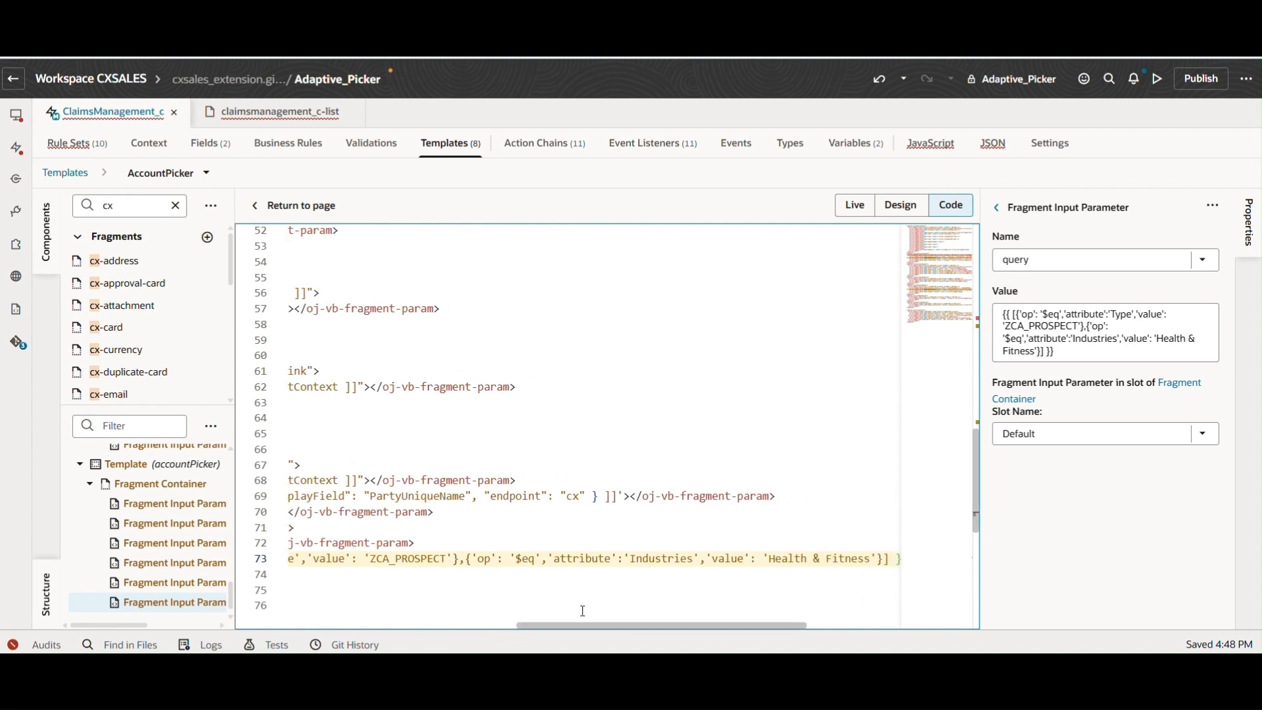
drag(595, 623, 502, 631)
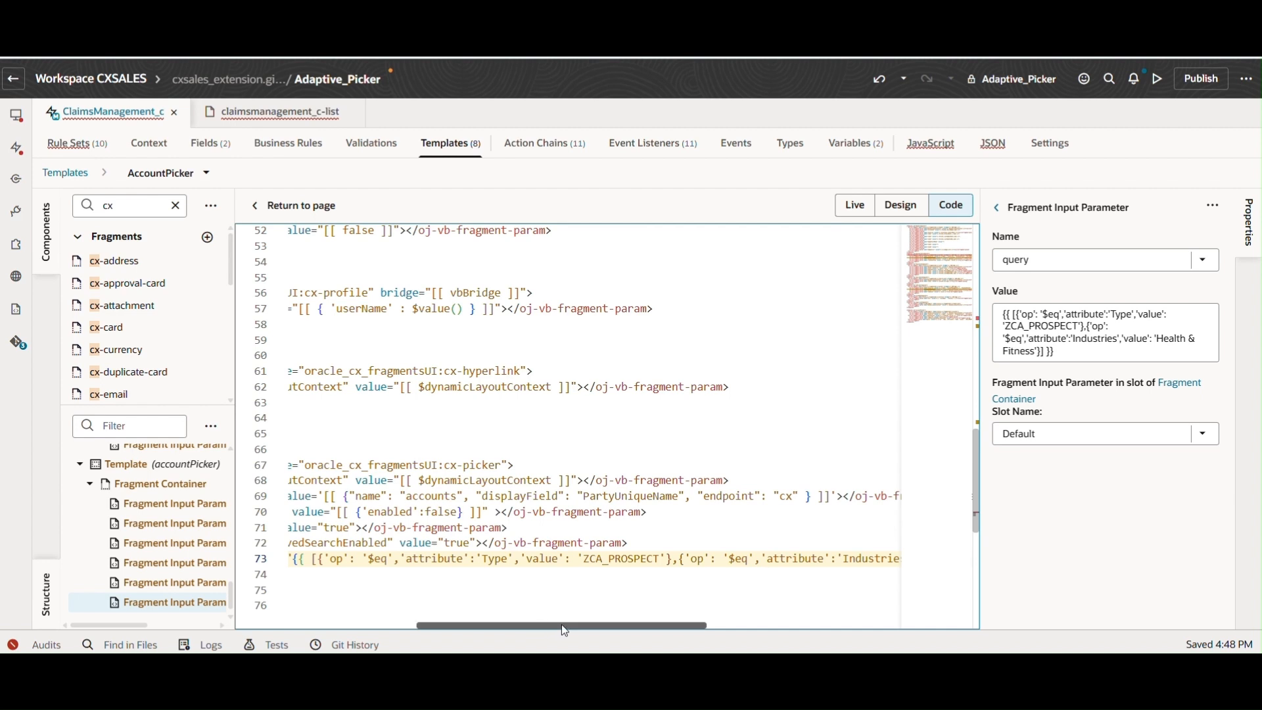
drag(561, 626, 515, 630)
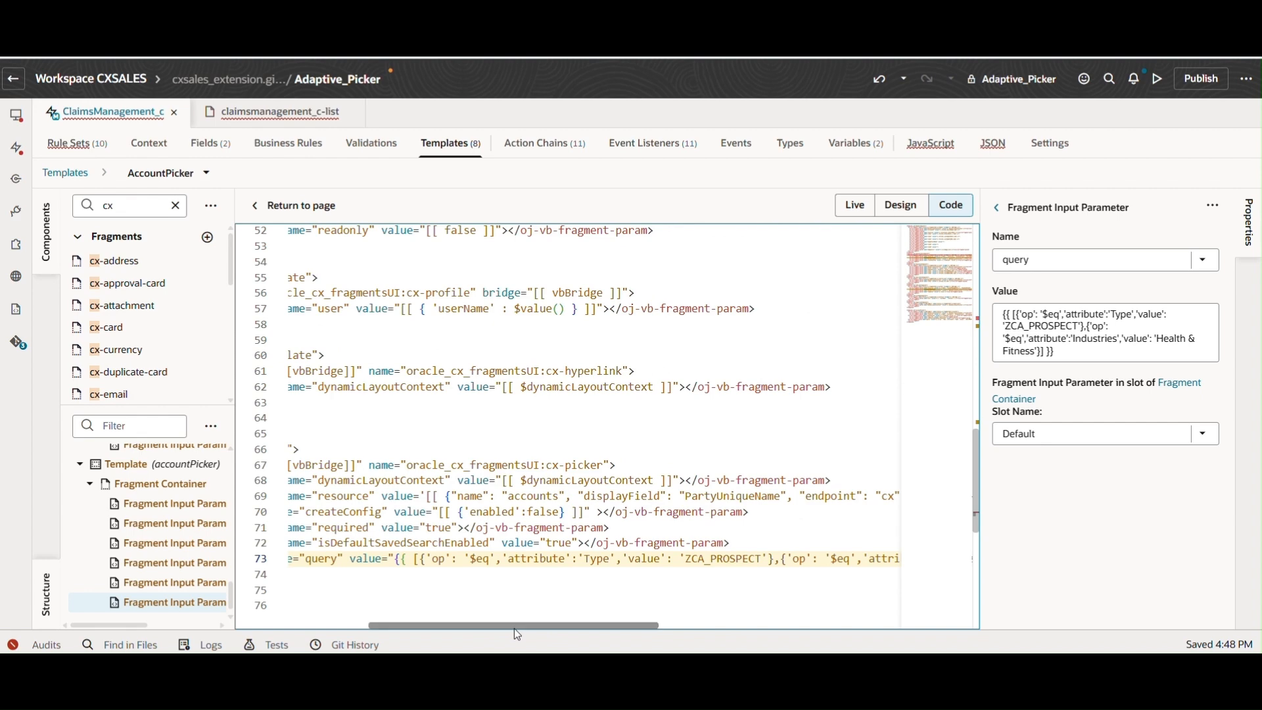
drag(517, 630, 353, 630)
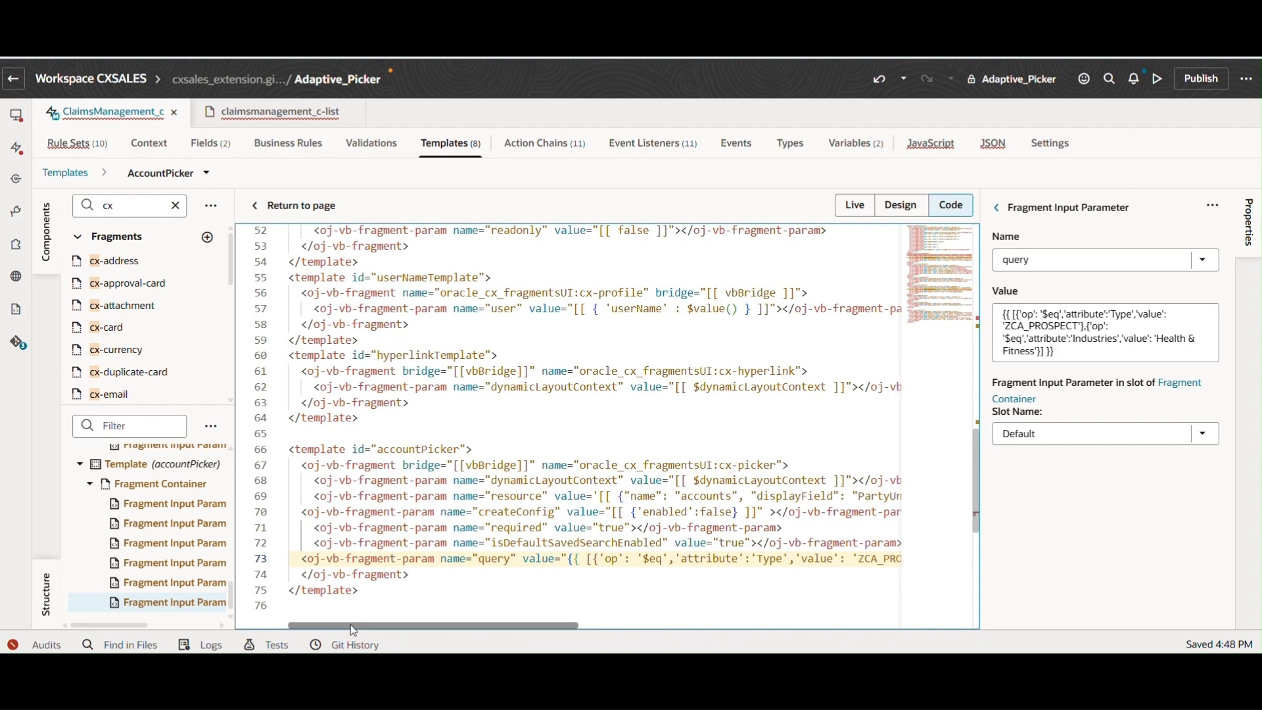
- Consult the cx-picker parameters slide and add a sortCriteria parameter sorting by LastUpdateDate descending to the accountPicker fragment
click(433, 576)
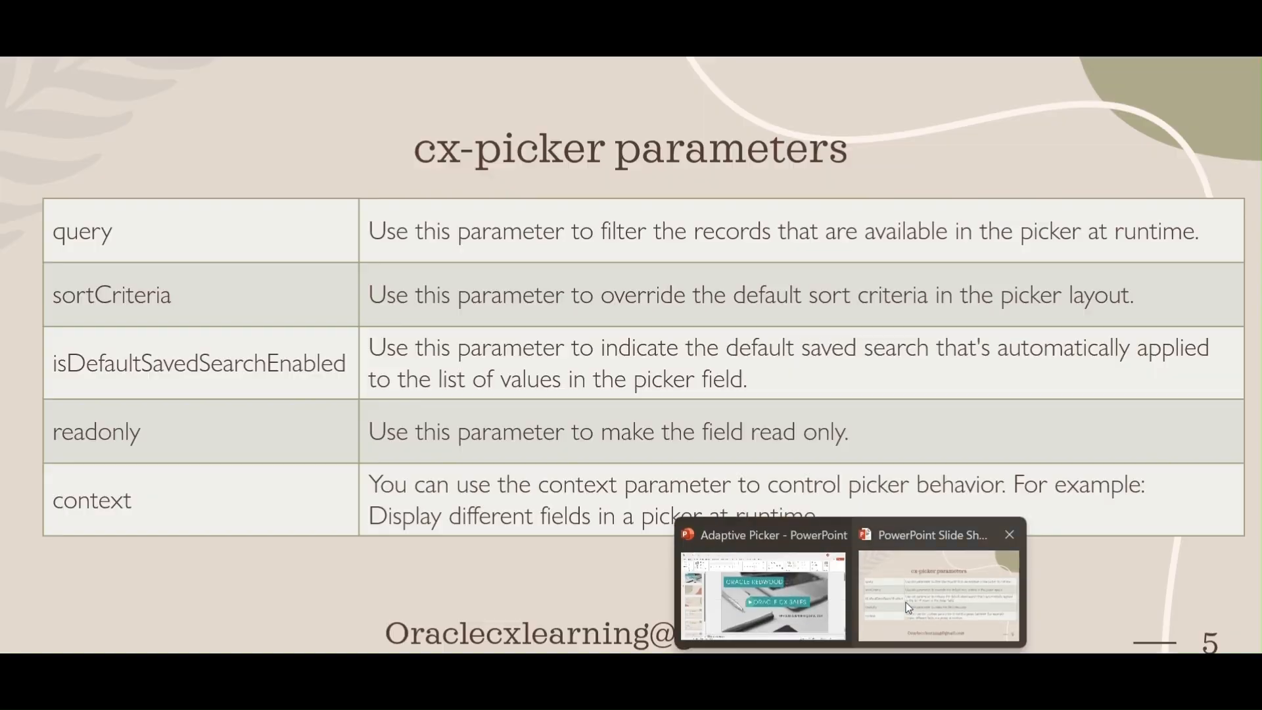
click(906, 602)
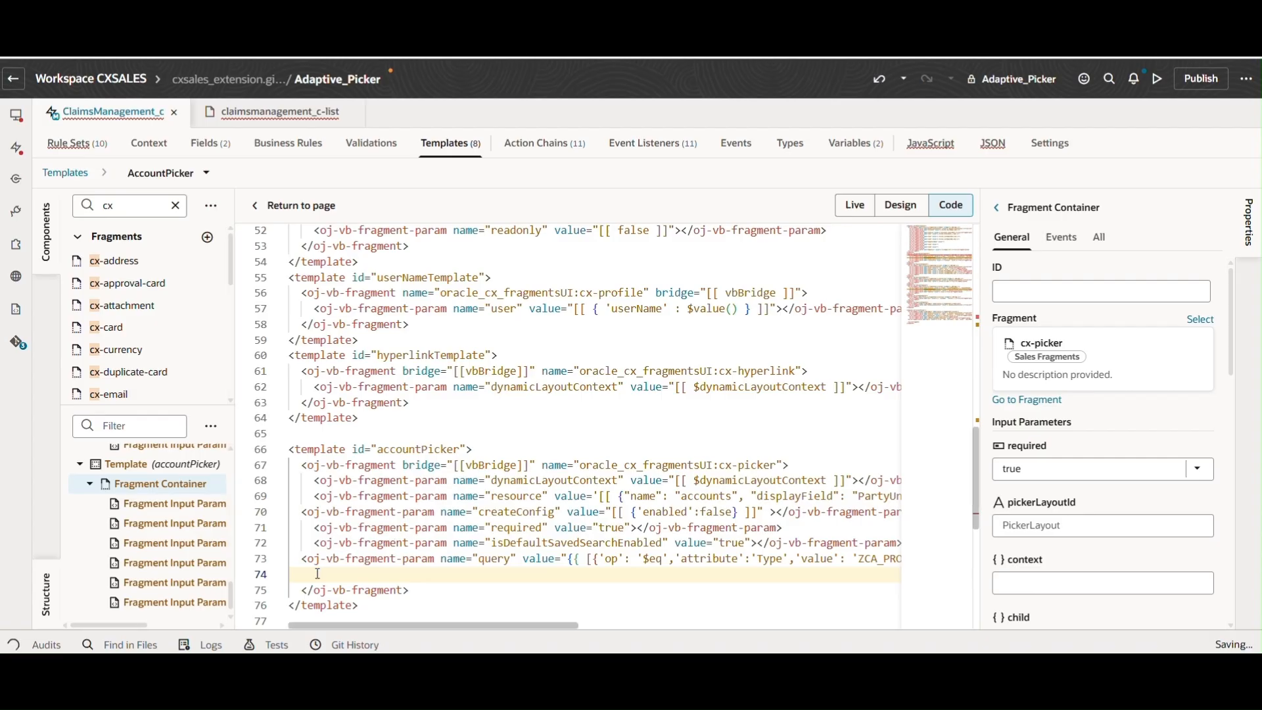
click(318, 573)
text(<oj-vb-fragment-param name="sortCriteria" value='[{"attribute":"LastUpdateDate","direction":"descending"}]'></oj-vb-fragment-param>)
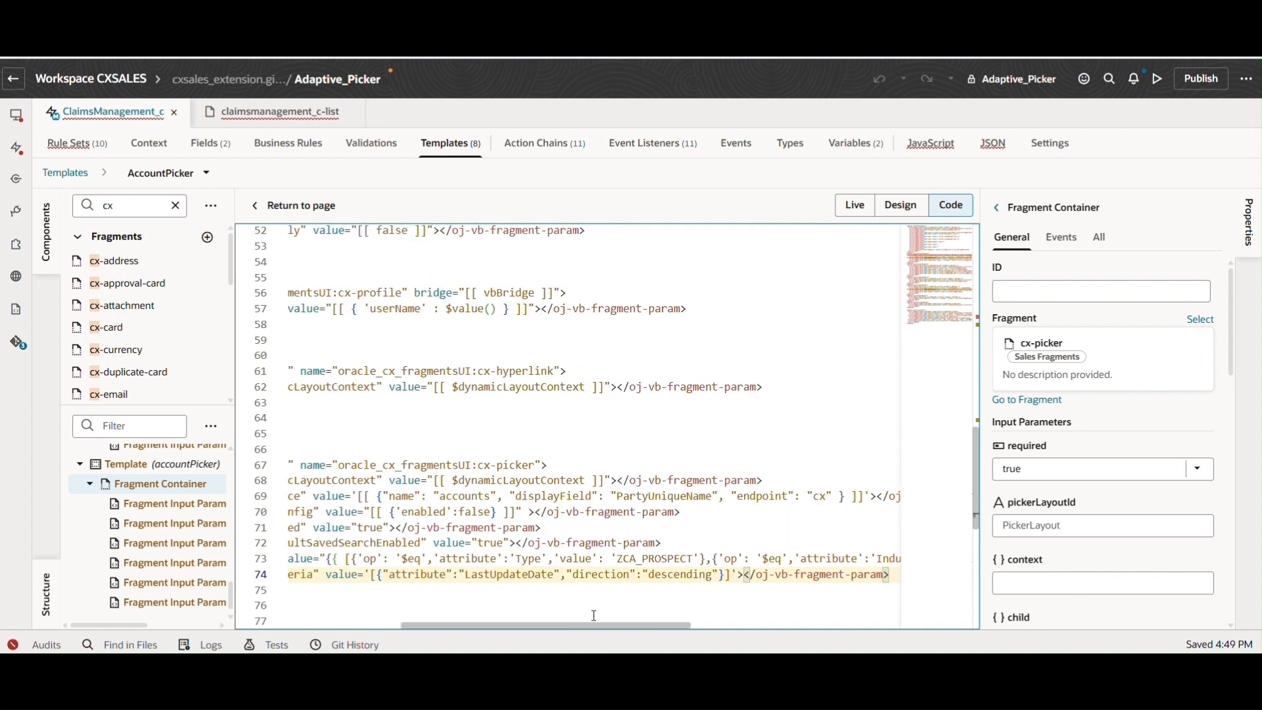
drag(608, 623, 477, 628)
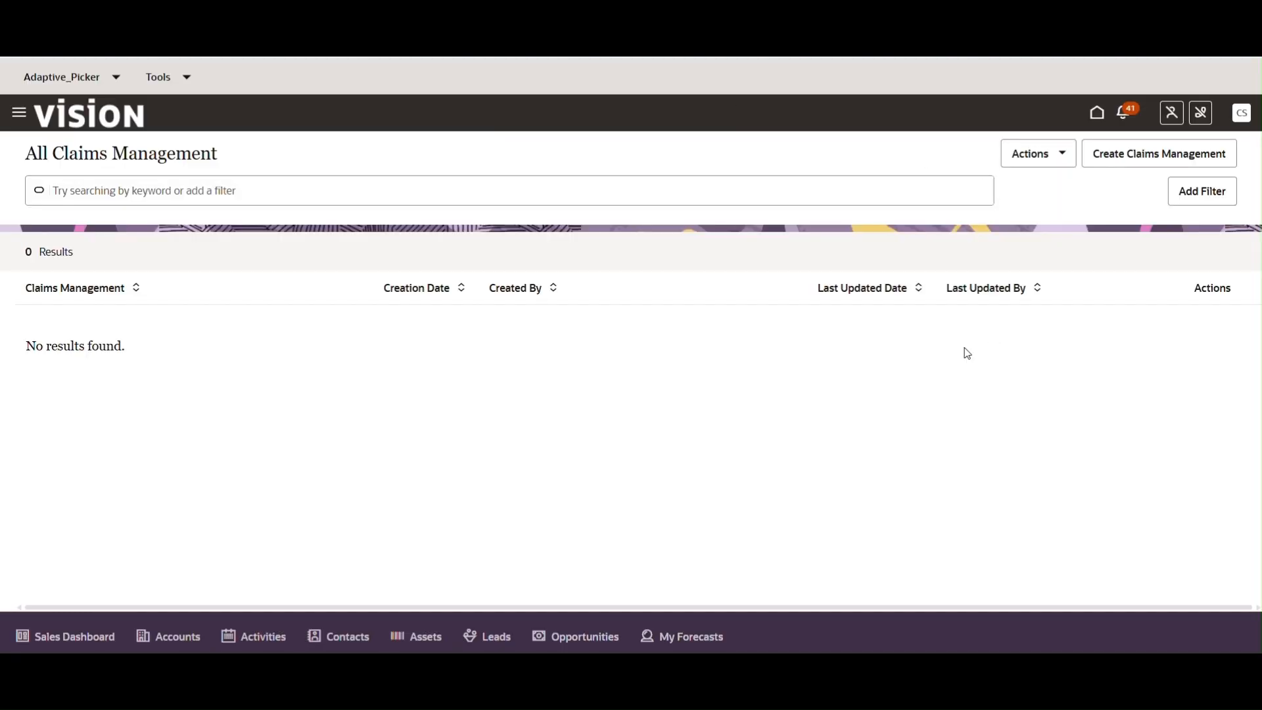
- Check the filtered and sorted Account list in a new Claims Management record in the preview, and cancel the record
click(1177, 151)
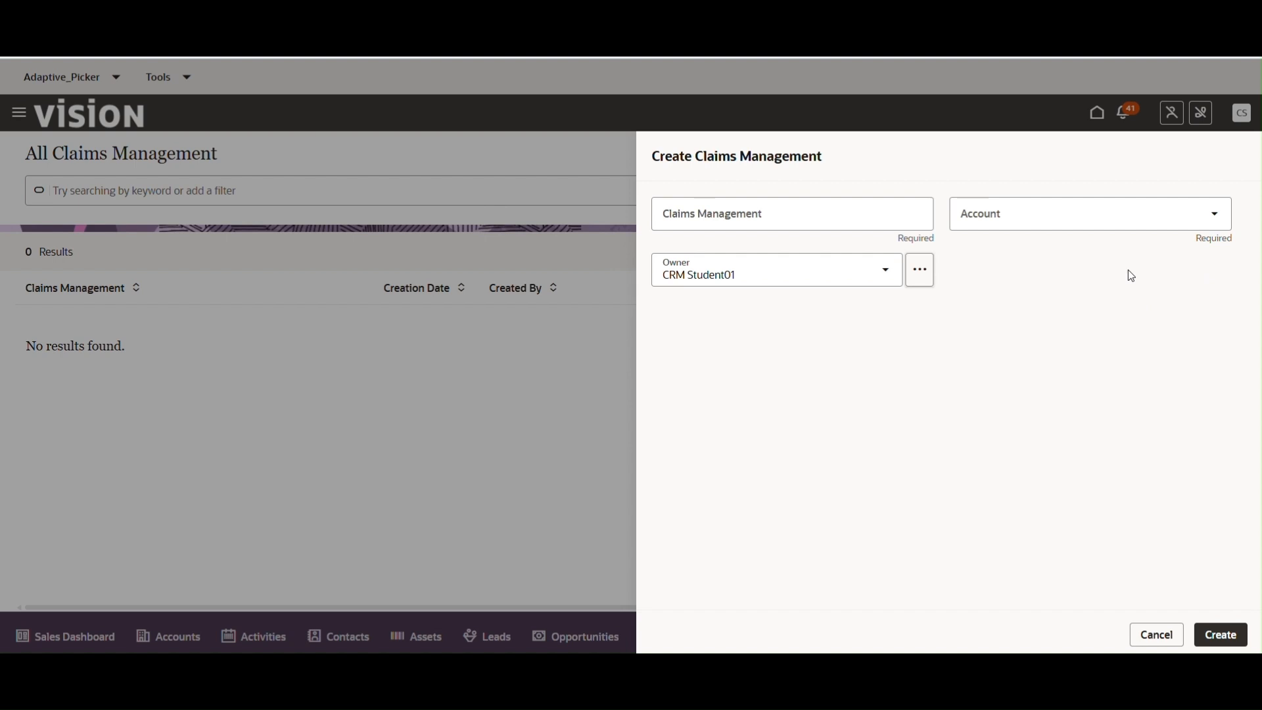
click(1067, 213)
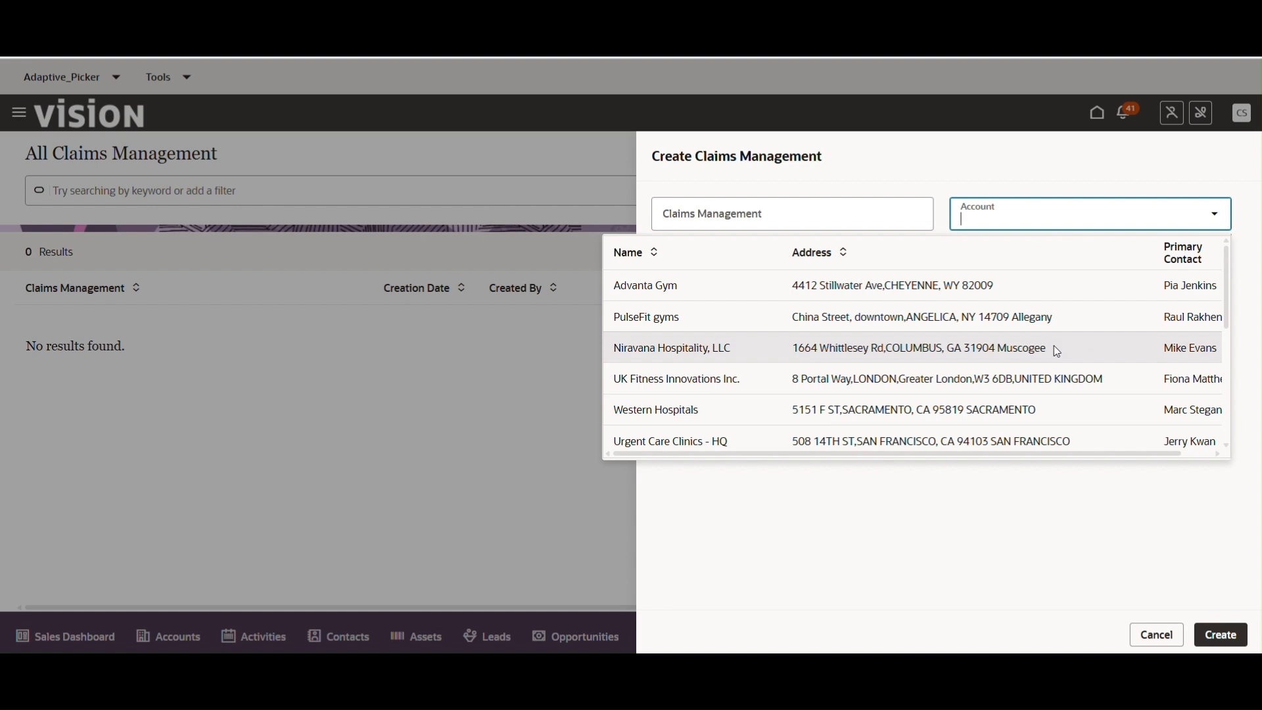
click(1036, 520)
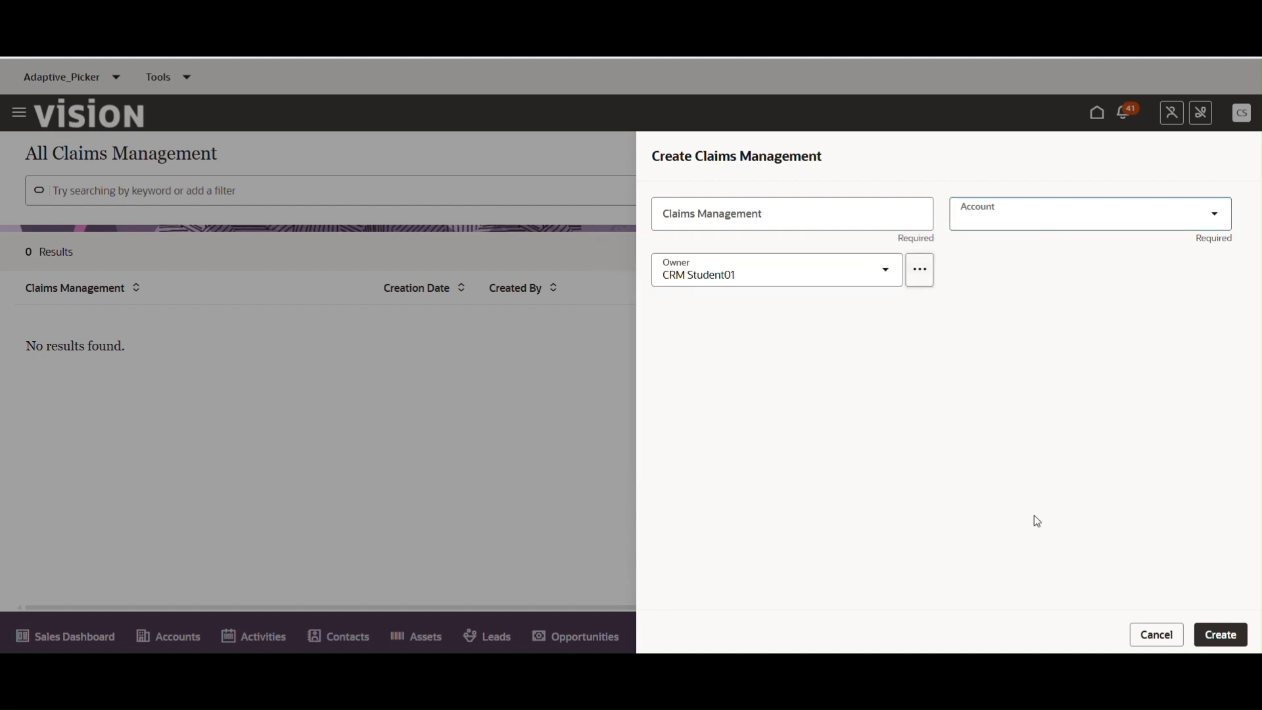
click(1156, 639)
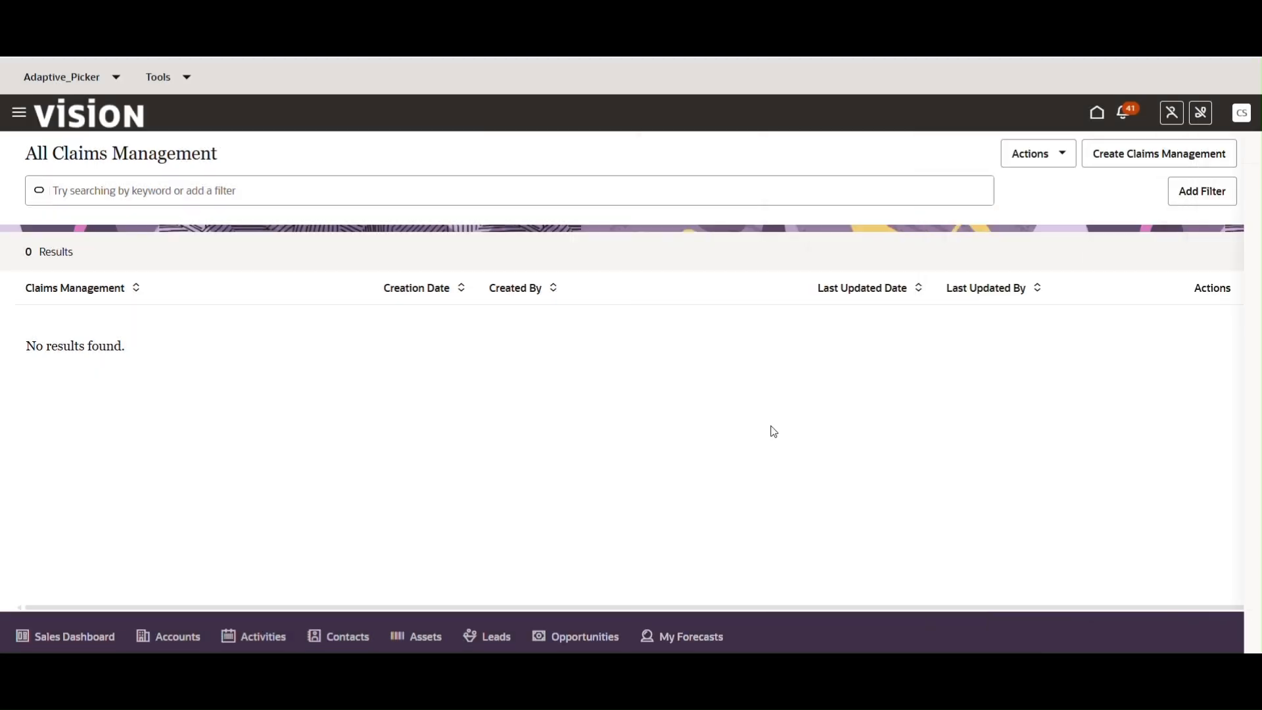
- Switch to the PowerPoint slide show and consult the cx-picker parameters slide for the readonly parameter
mouse_move(850, 657)
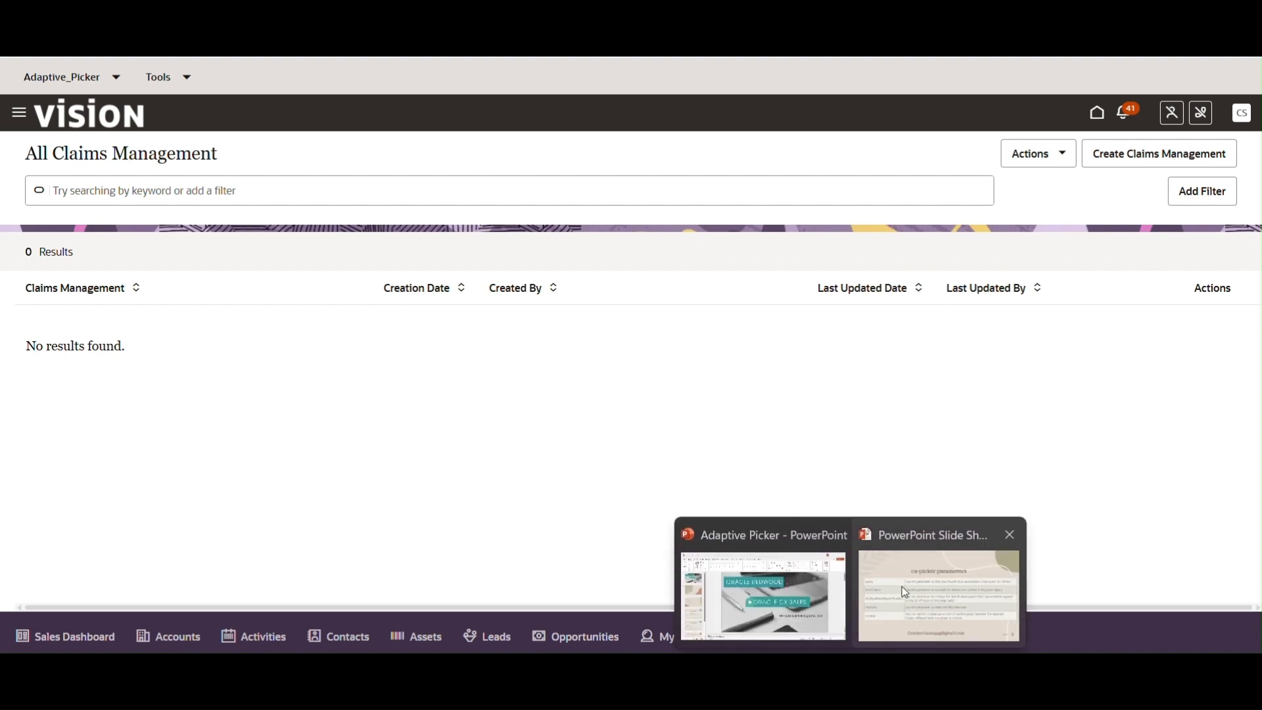
click(897, 593)
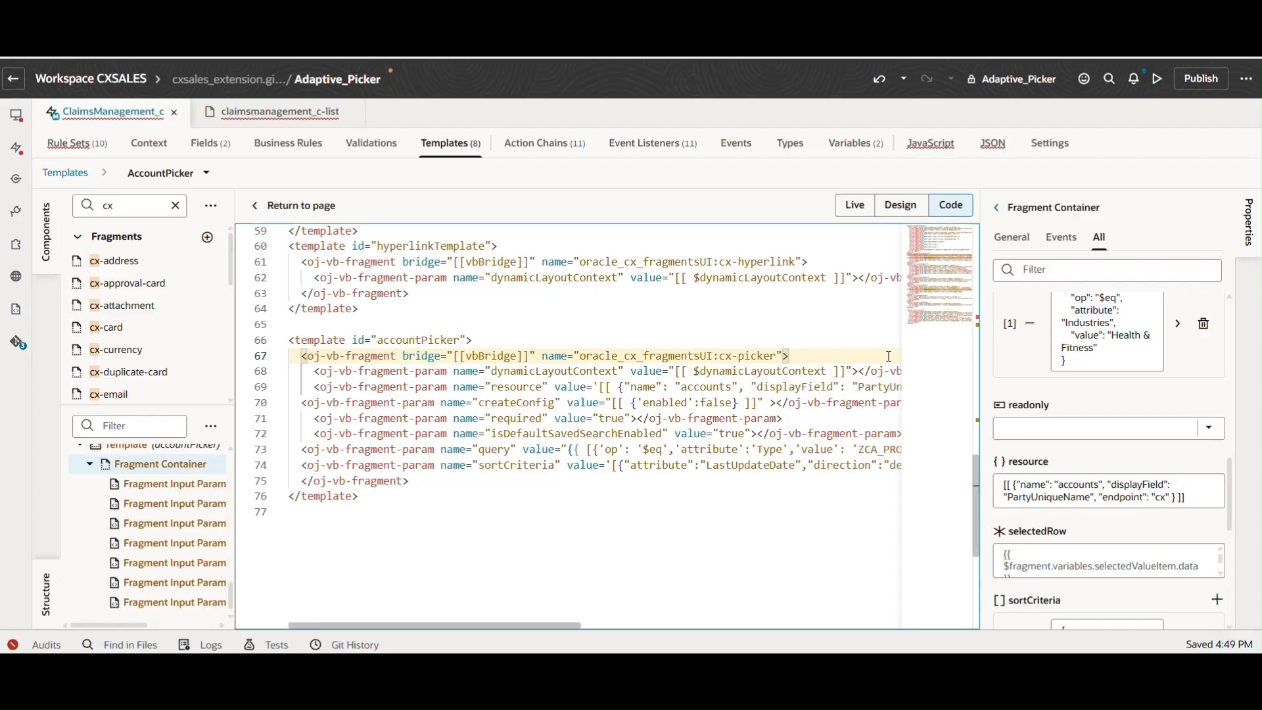
click(1090, 430)
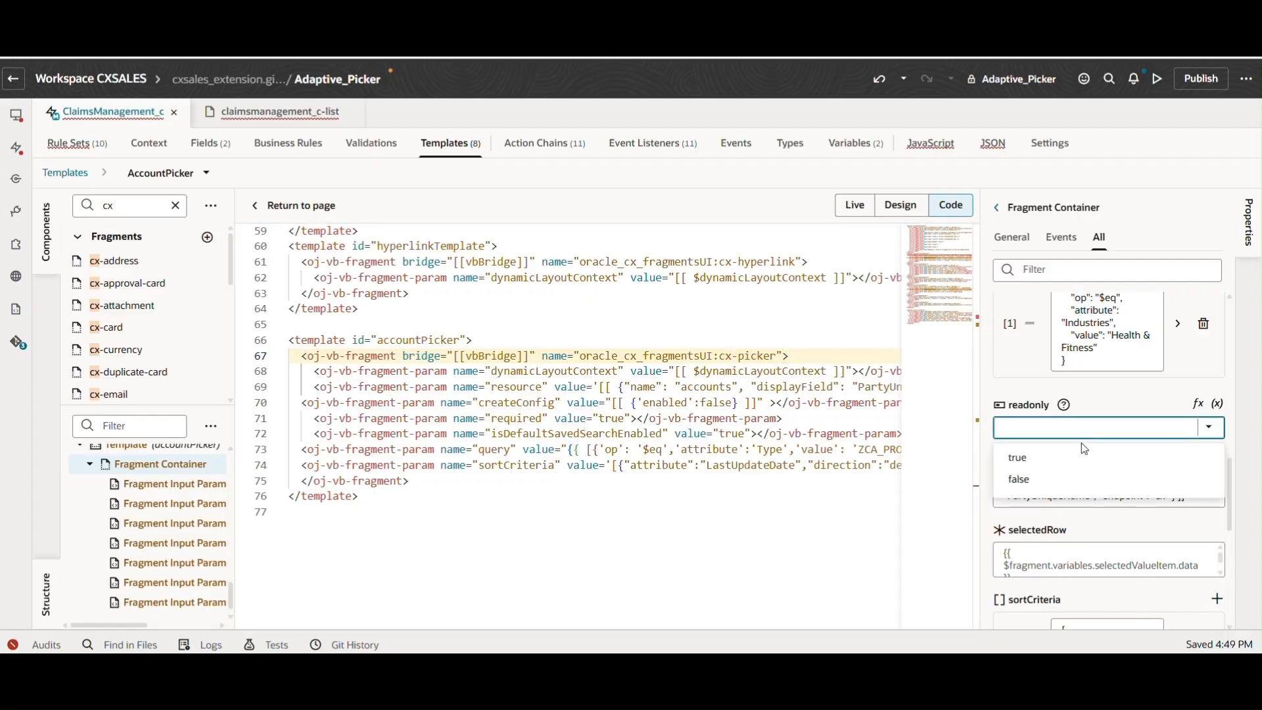
click(1200, 402)
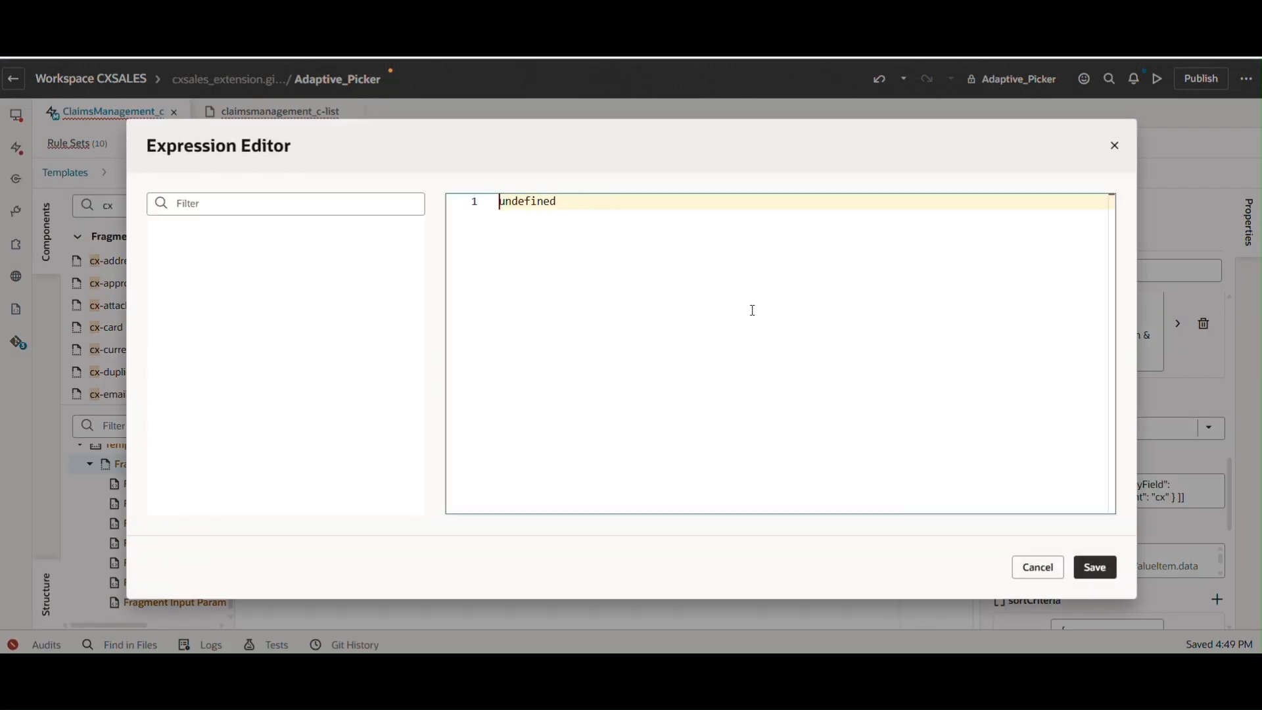
double_click(532, 202)
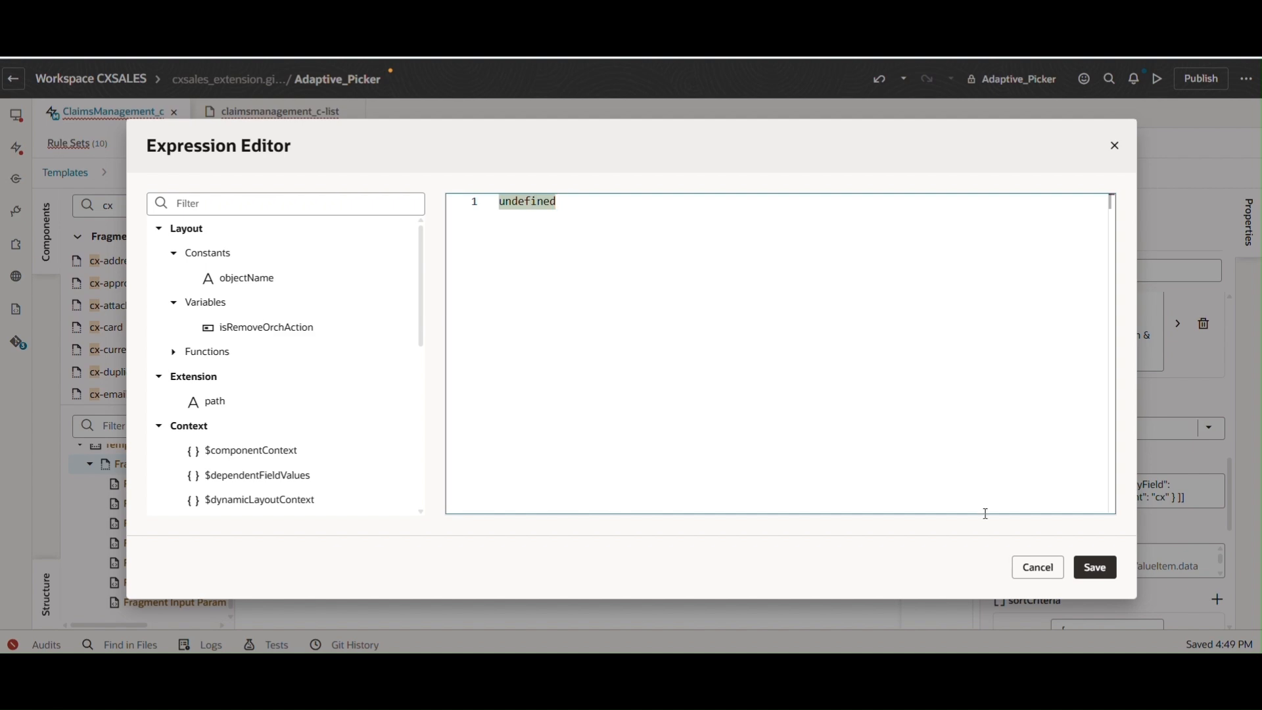
click(1026, 567)
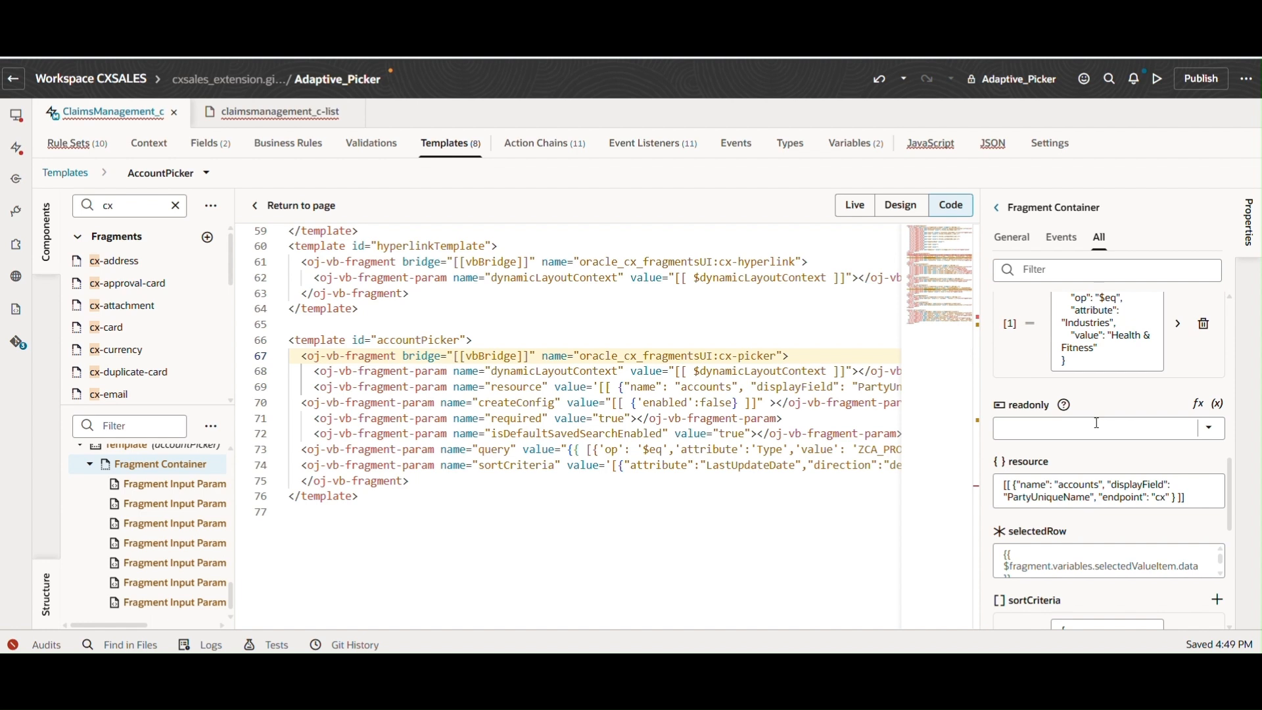
- Set the readonly parameter of the accountPicker template's cx-picker fragment to true
click(1094, 428)
click(1081, 462)
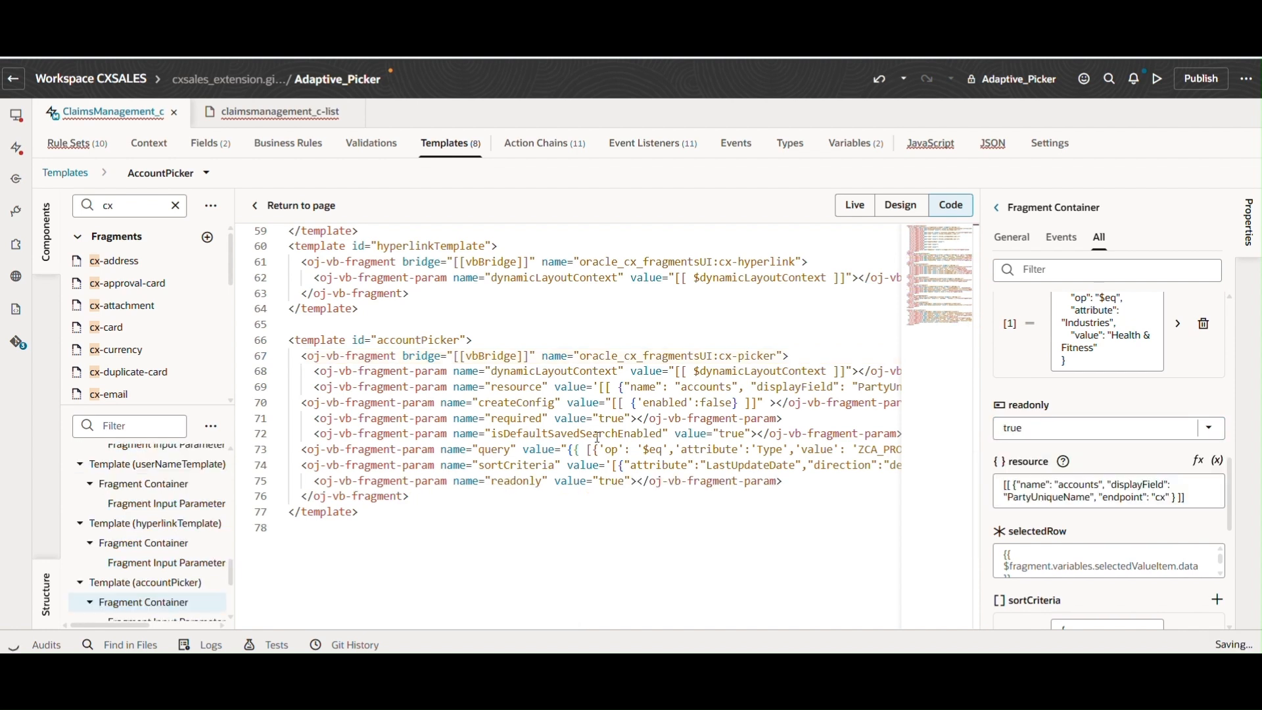
- Switch to the PowerPoint slide show and review the descriptions on both cx-picker parameters slides
mouse_move(850, 668)
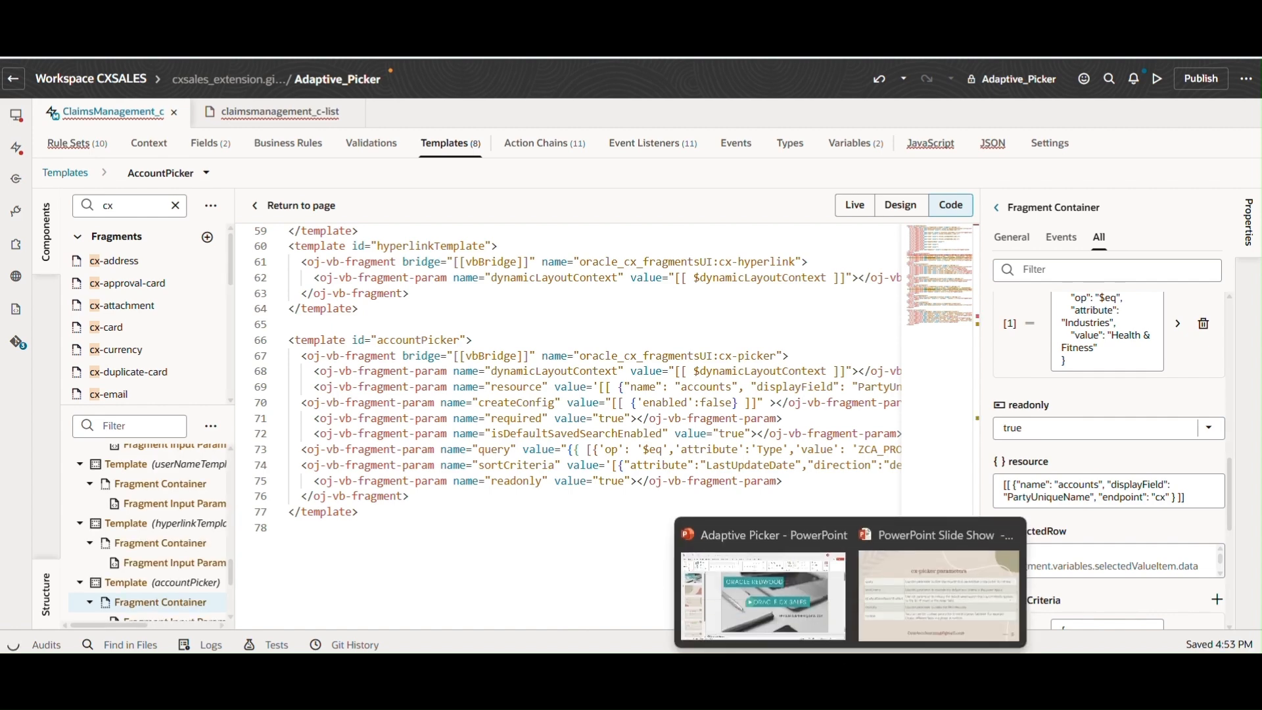
click(905, 597)
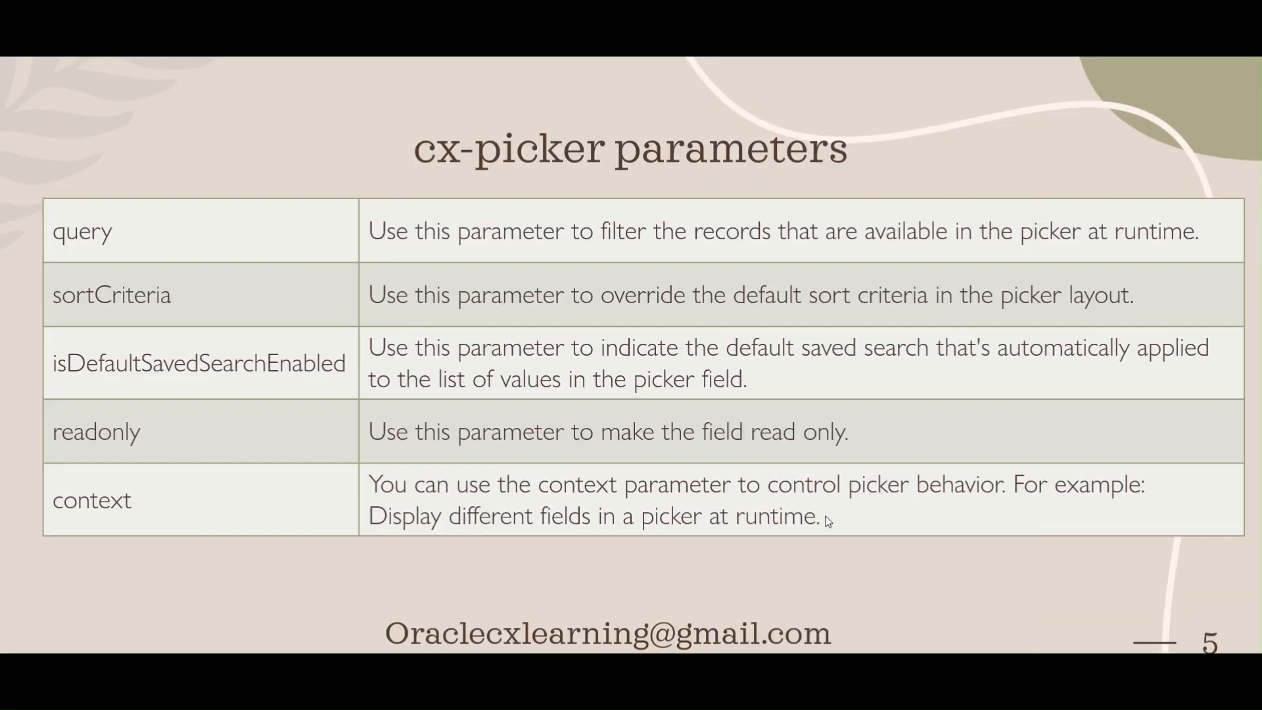
key(Left)
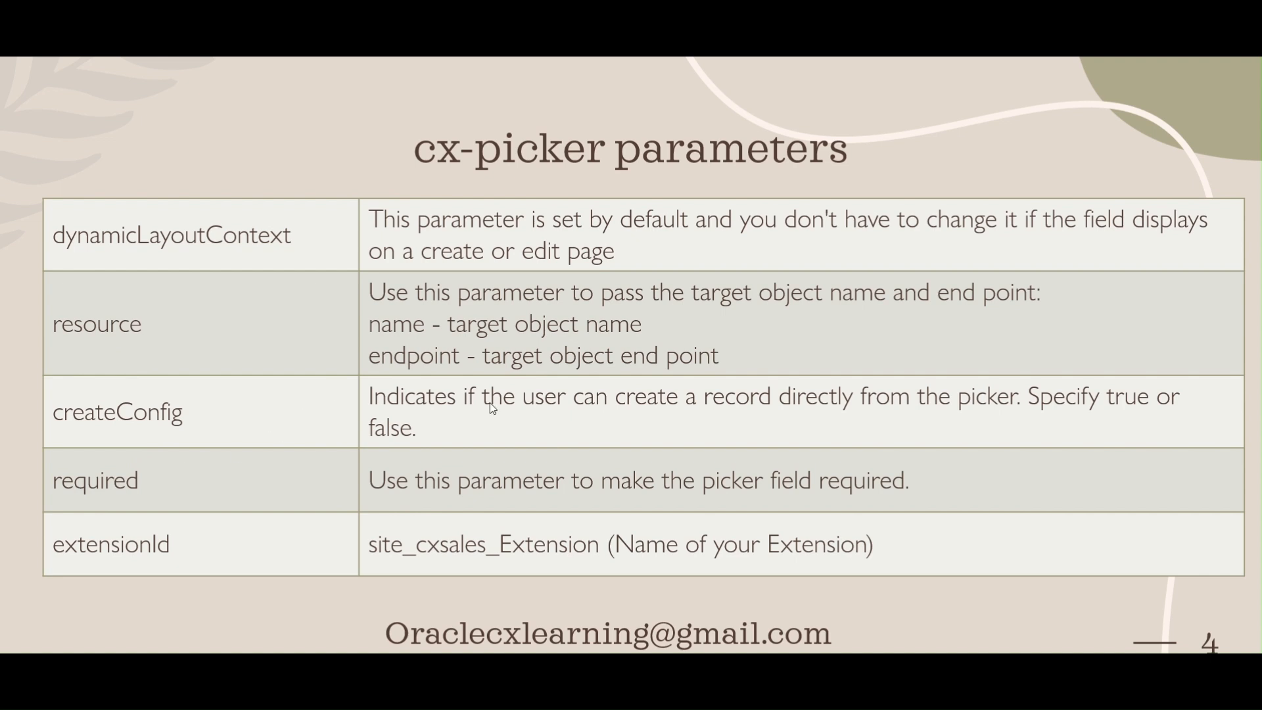
key(Right)
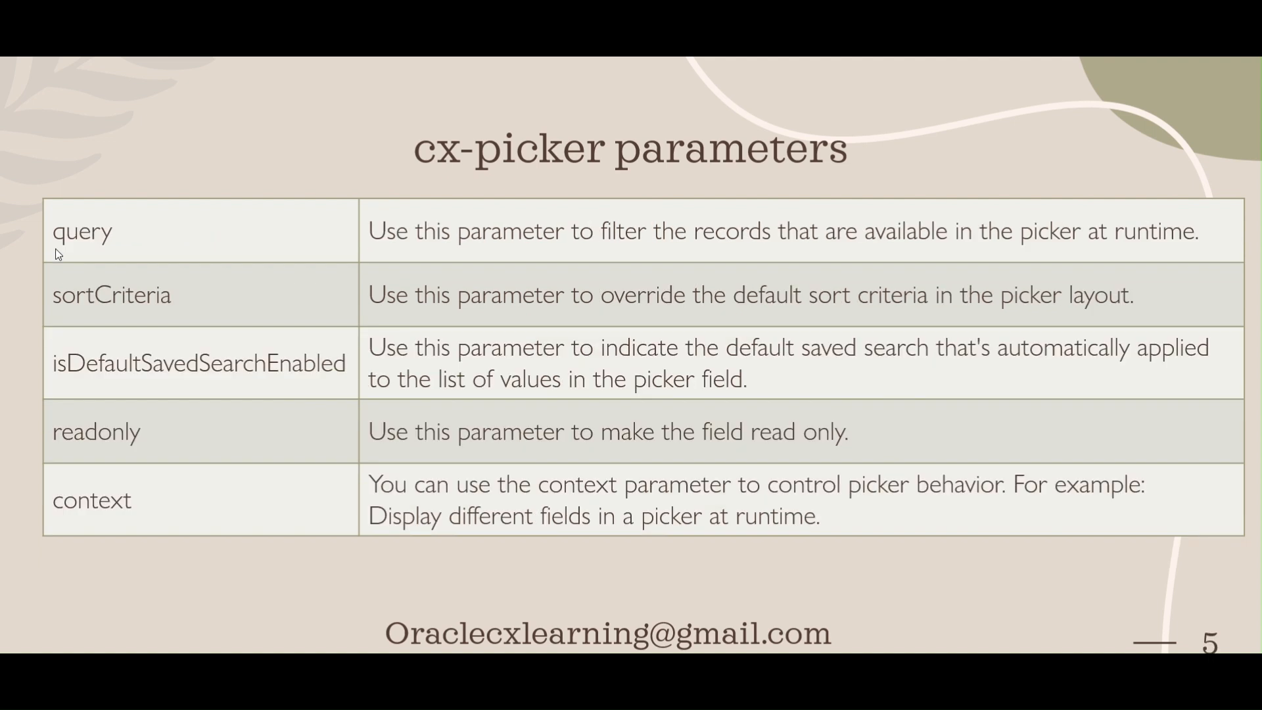